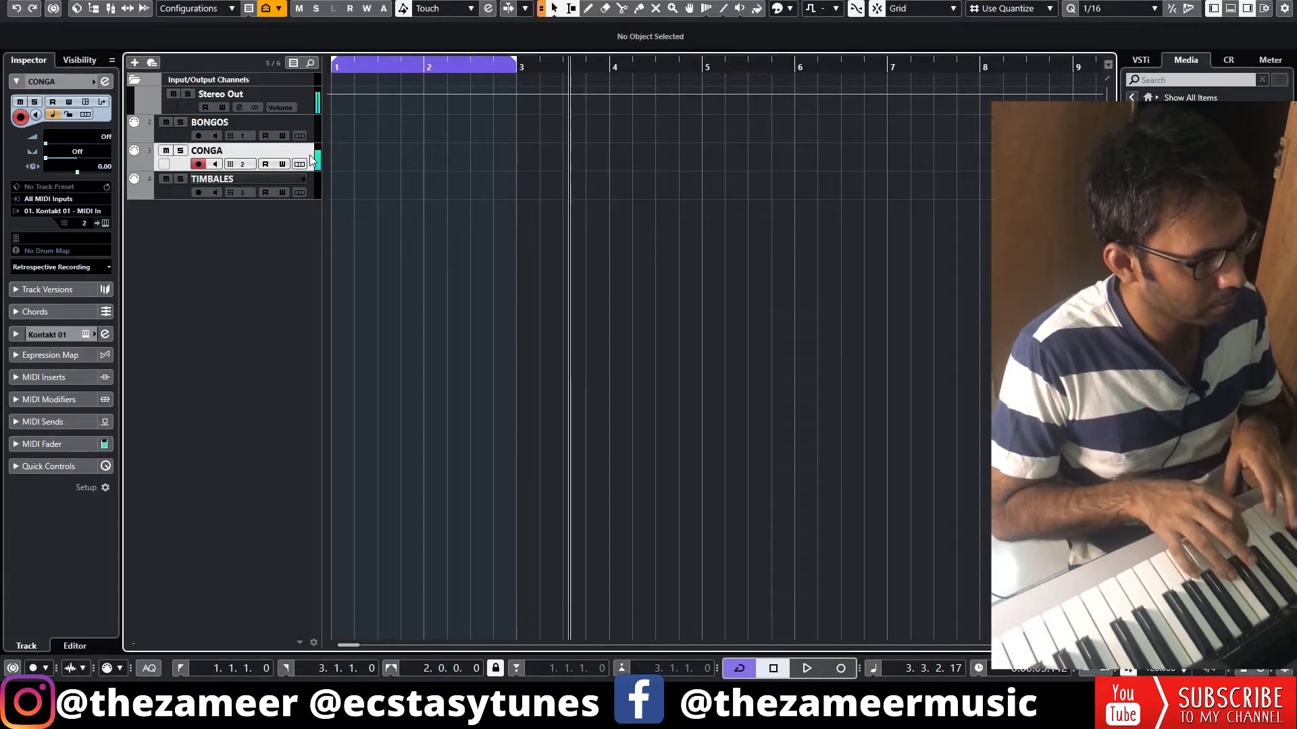
Create a two-bar part on the BONGOS track, draw a C3 sixteenth note at 1.1.1 and play it from the start
{"action": "left_click", "coordinate": [313, 188]}
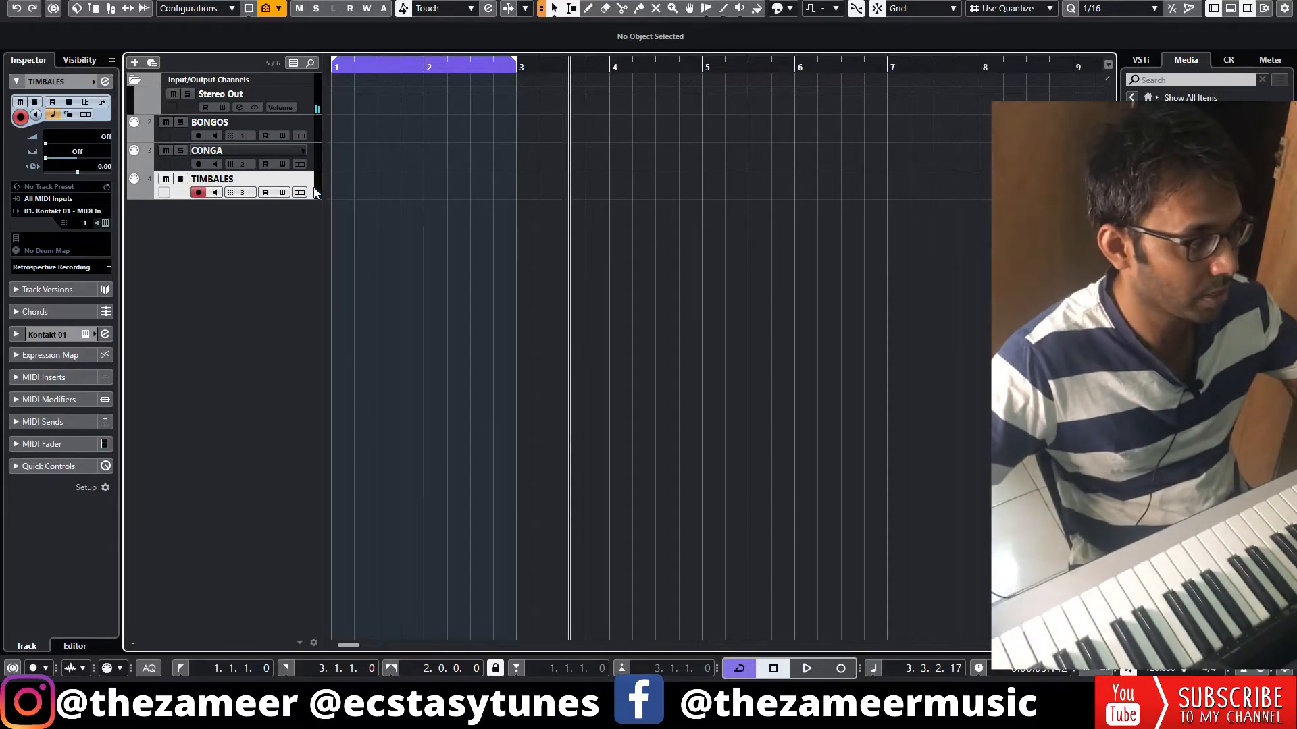
{"action": "left_click", "coordinate": [337, 124]}
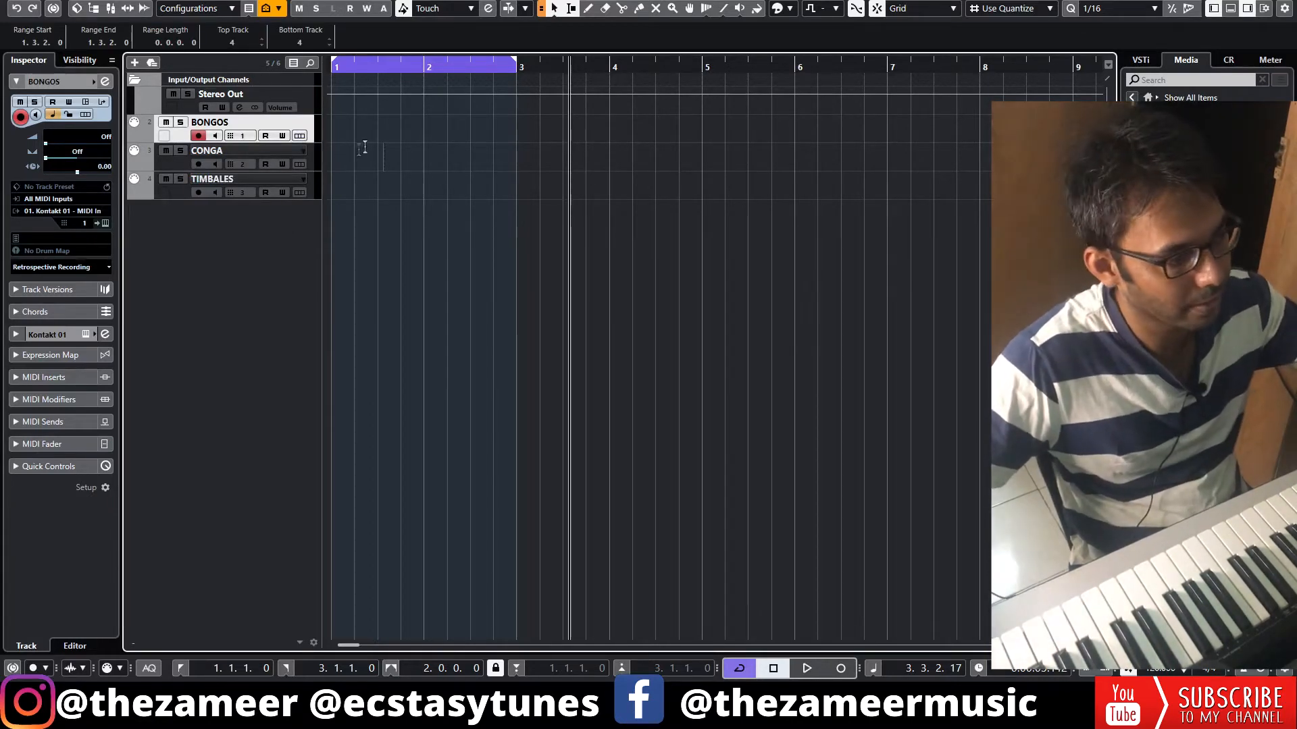
{"action": "double_click", "coordinate": [352, 136]}
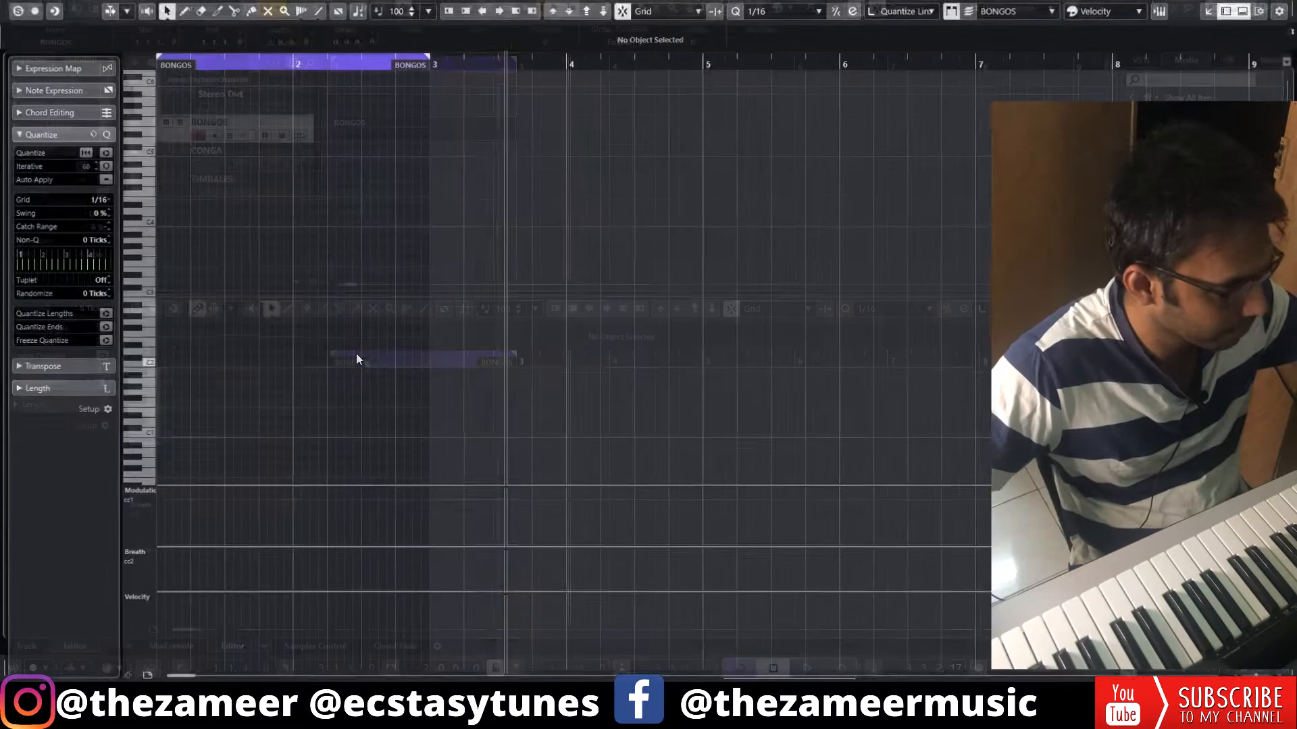
{"action": "left_click", "coordinate": [159, 291]}
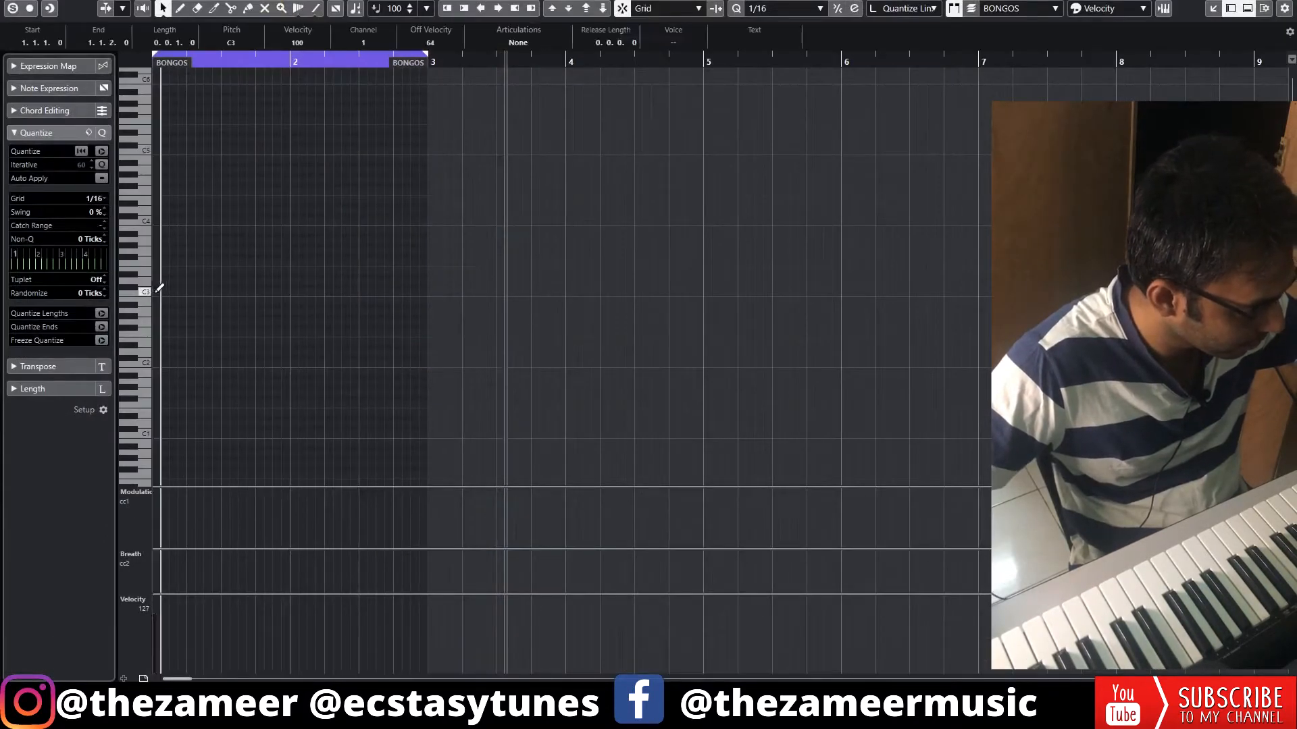
{"action": "key", "text": "space"}
{"action": "key", "text": "space"}
{"action": "key", "text": "KP_Decimal"}
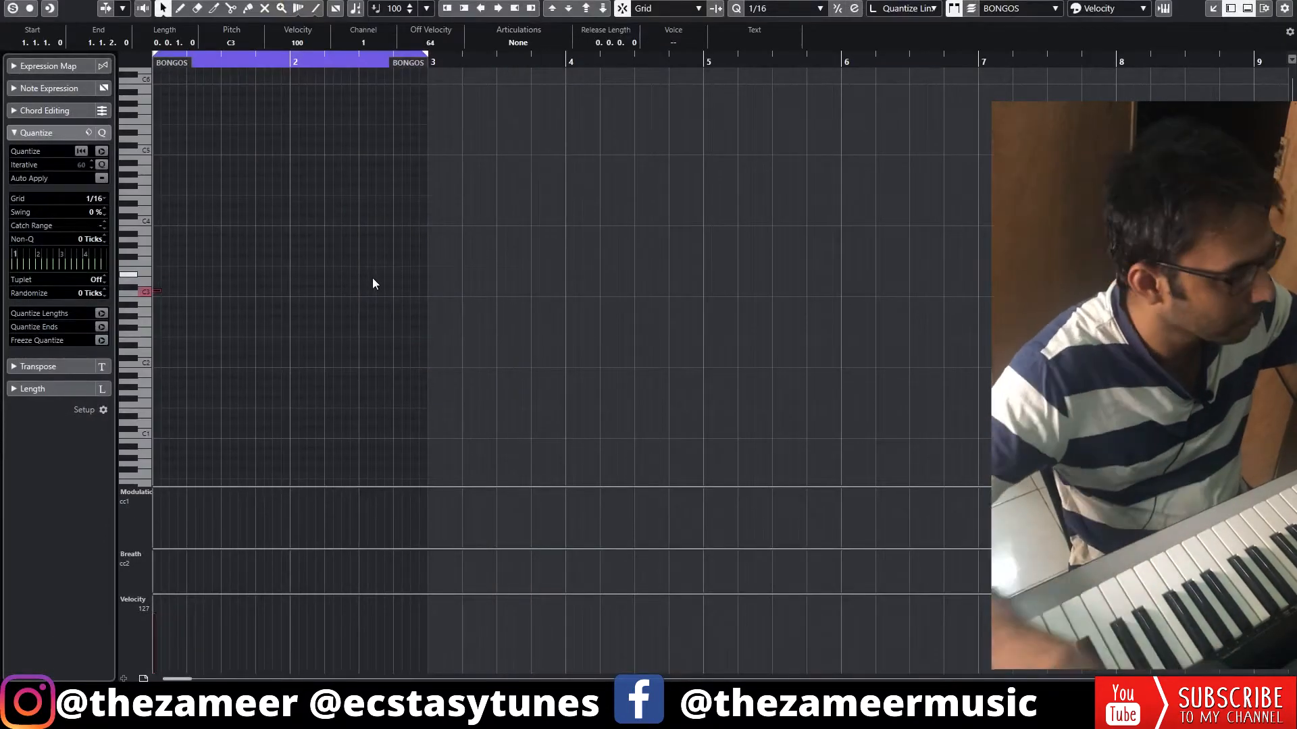
{"action": "key", "text": "space"}
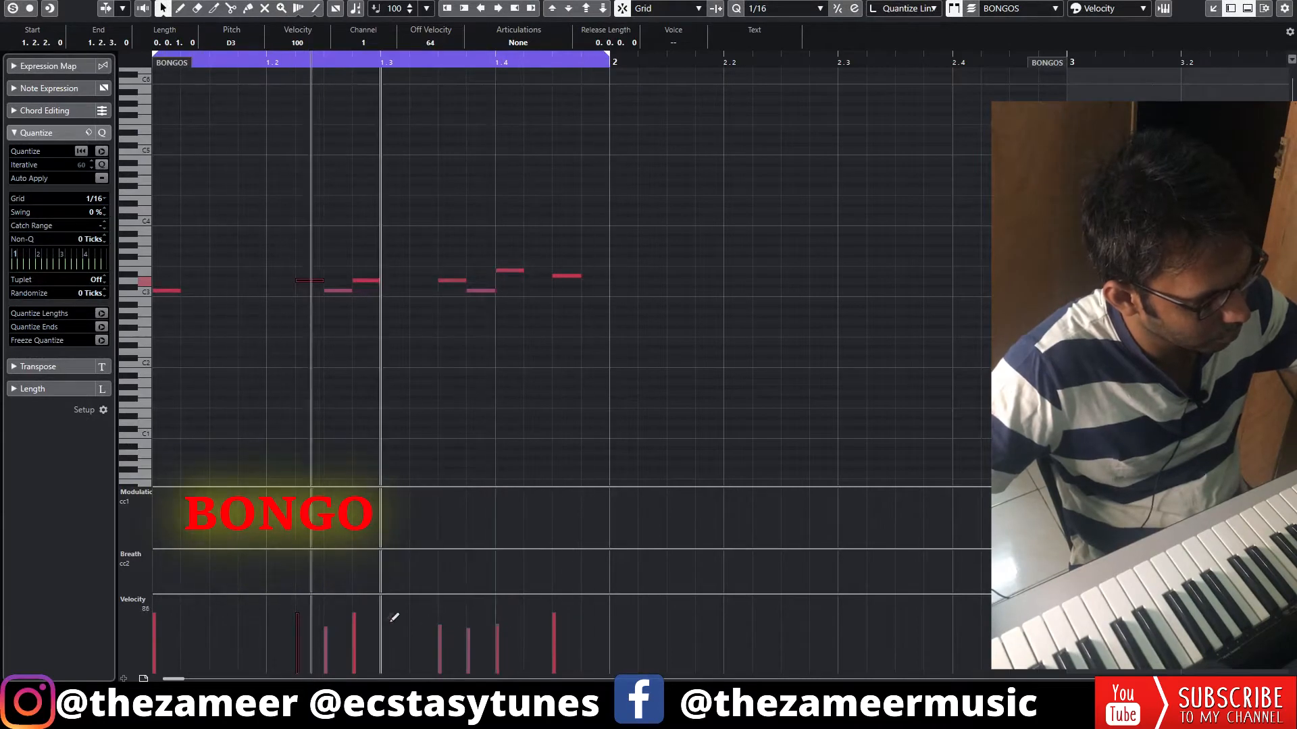
Move the D3 bongo note at 1.2.2 to 1.2.1 and lower the velocity of the last note in the bar
{"action": "left_click_drag", "start_coordinate": [305, 280], "coordinate": [276, 284]}
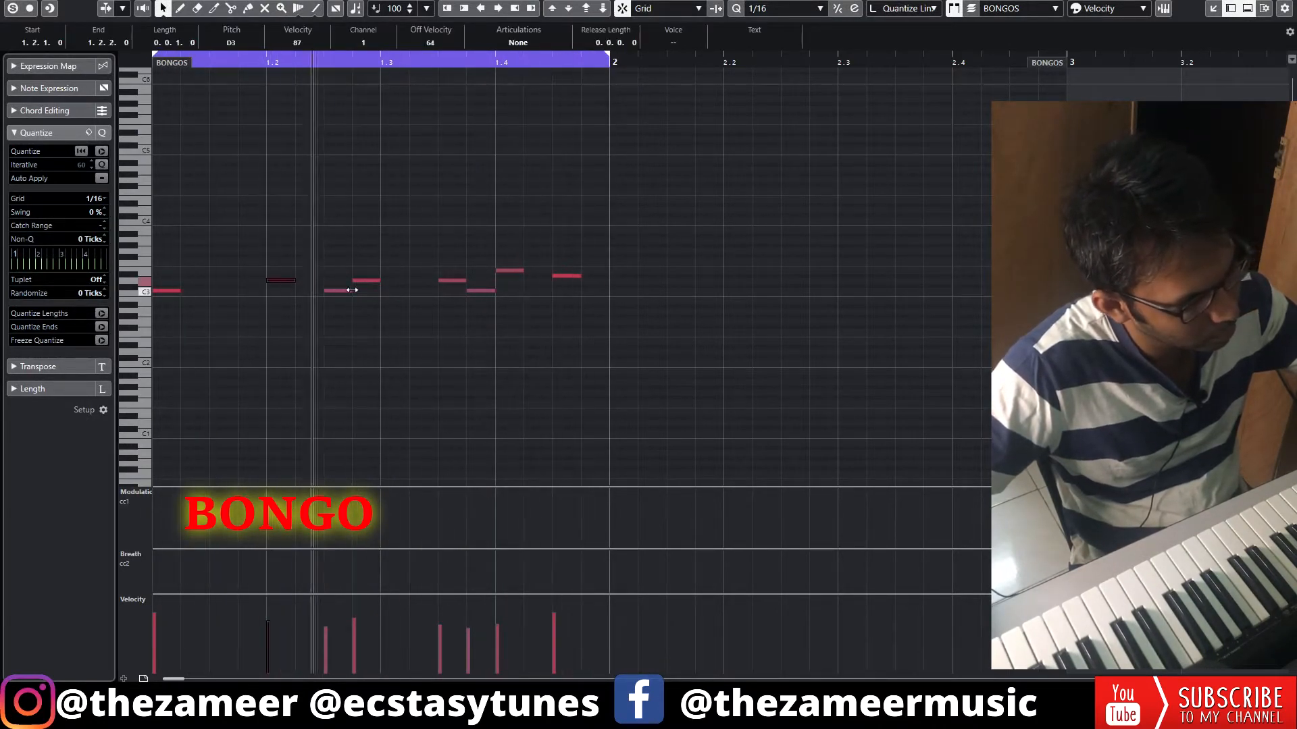
{"action": "left_click", "coordinate": [250, 285]}
{"action": "left_click_drag", "start_coordinate": [278, 281], "coordinate": [262, 281]}
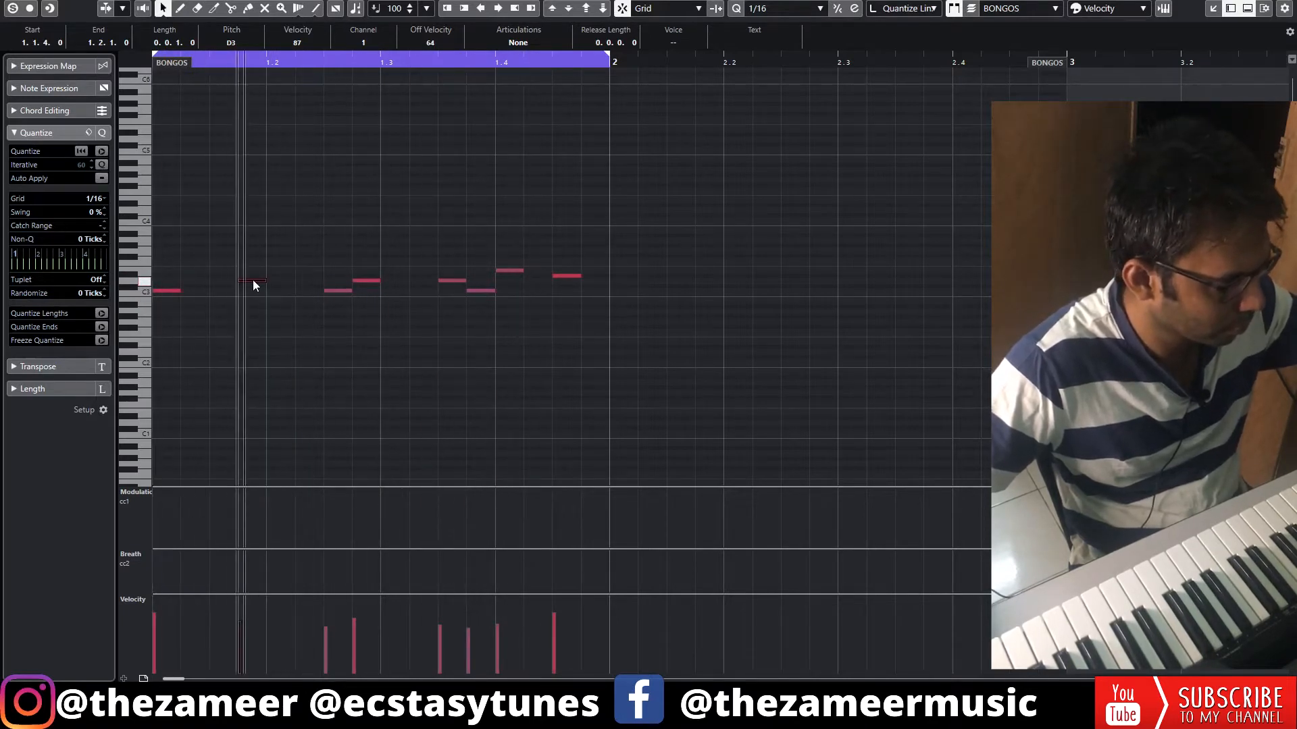
{"action": "left_click_drag", "start_coordinate": [252, 279], "coordinate": [284, 285]}
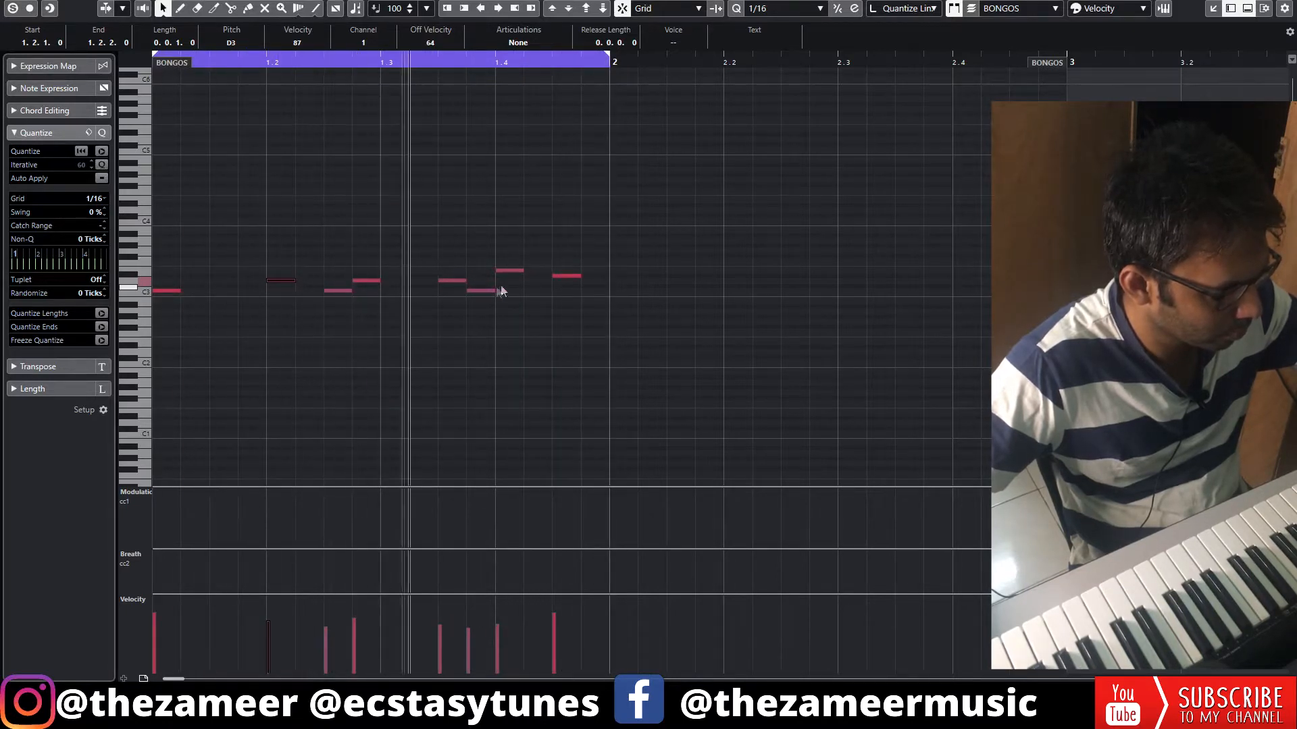
{"action": "left_click", "coordinate": [572, 276], "text": "shift"}
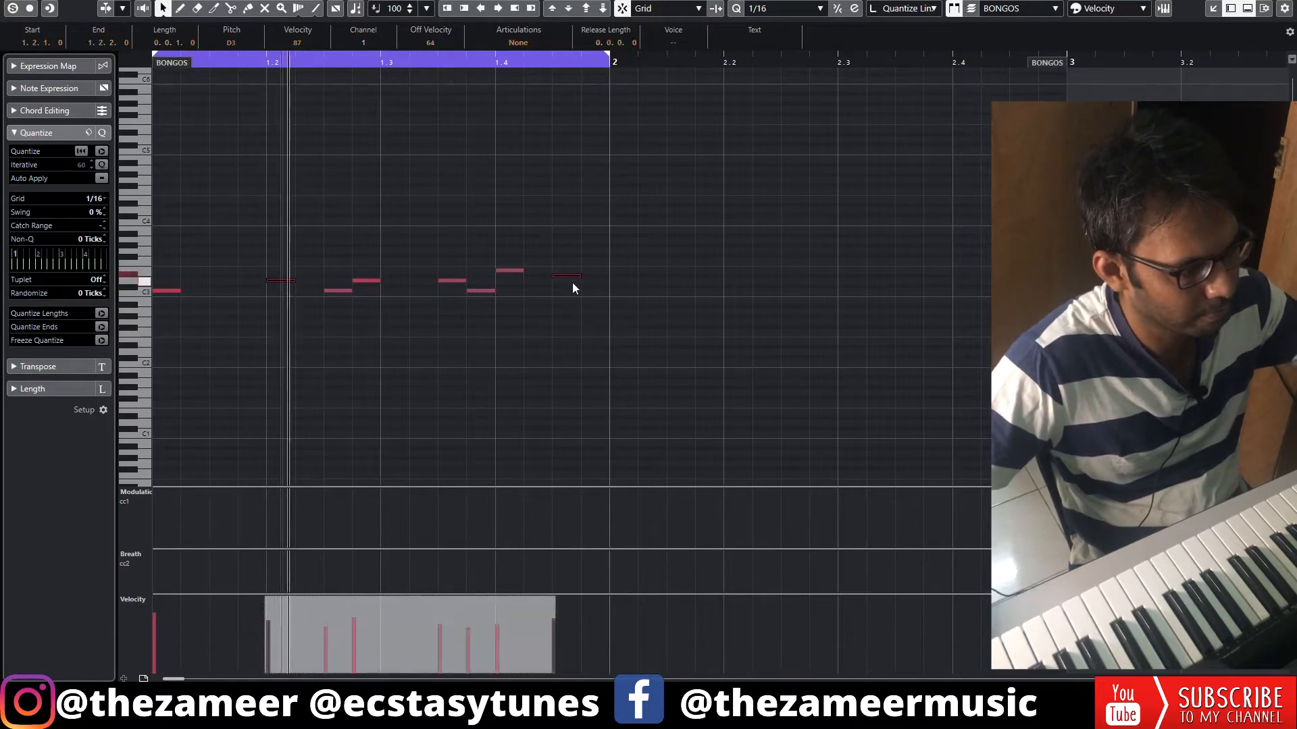
{"action": "left_click", "coordinate": [575, 318]}
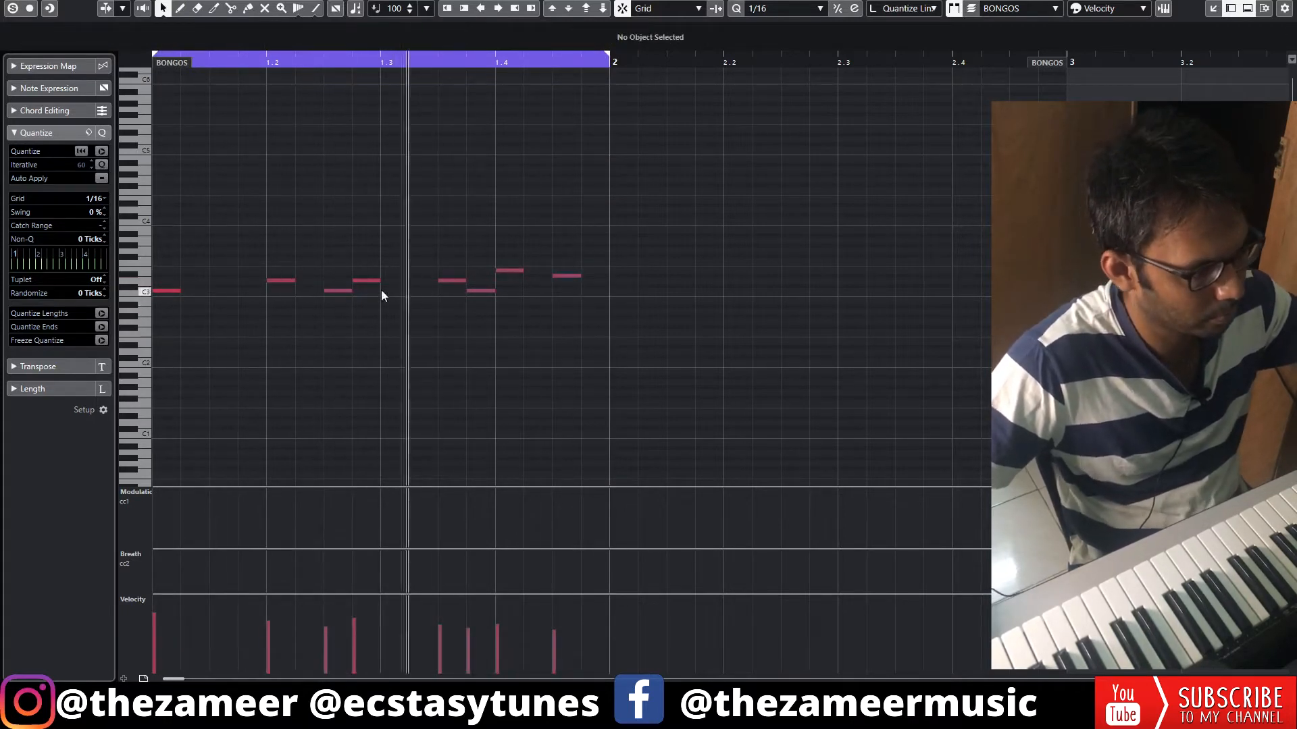
Leave the note editor, cut the BONGOS part down to one bar and duplicate it into bar 2
{"action": "key", "text": "Return"}
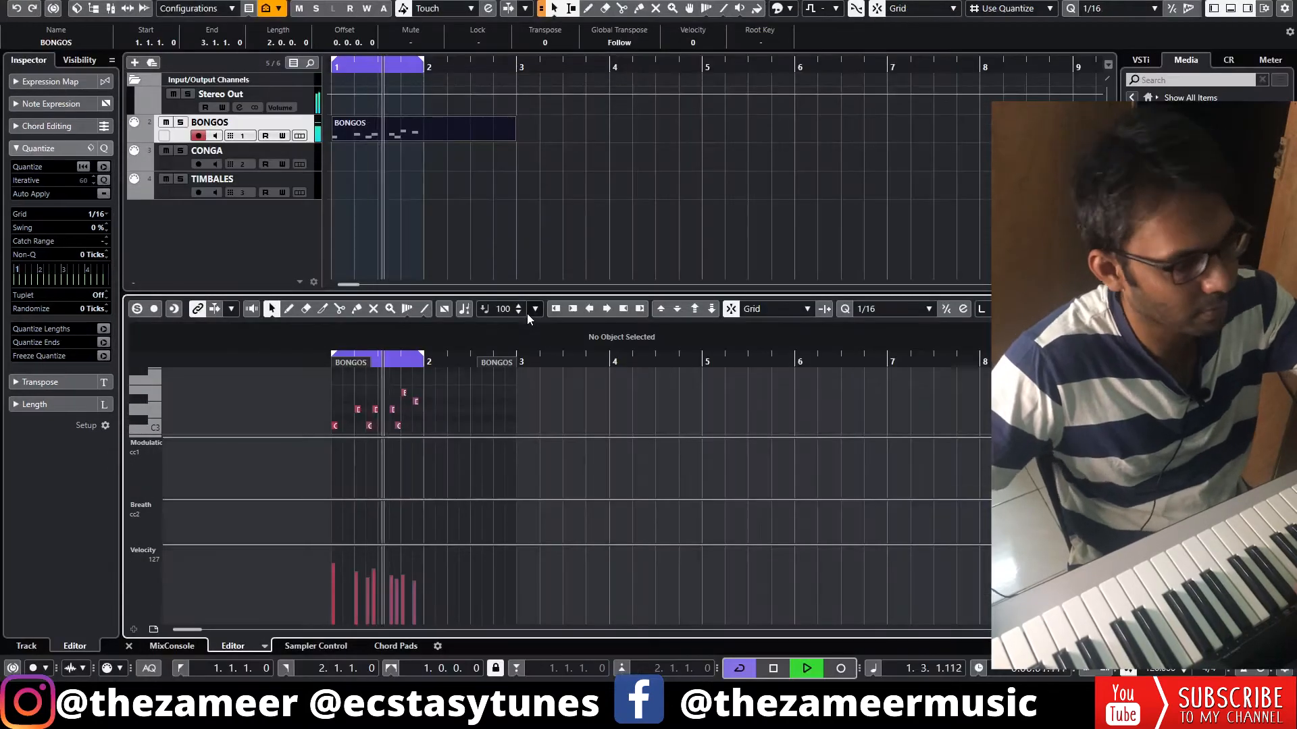
{"action": "key", "text": "Return"}
{"action": "left_click", "coordinate": [467, 266]}
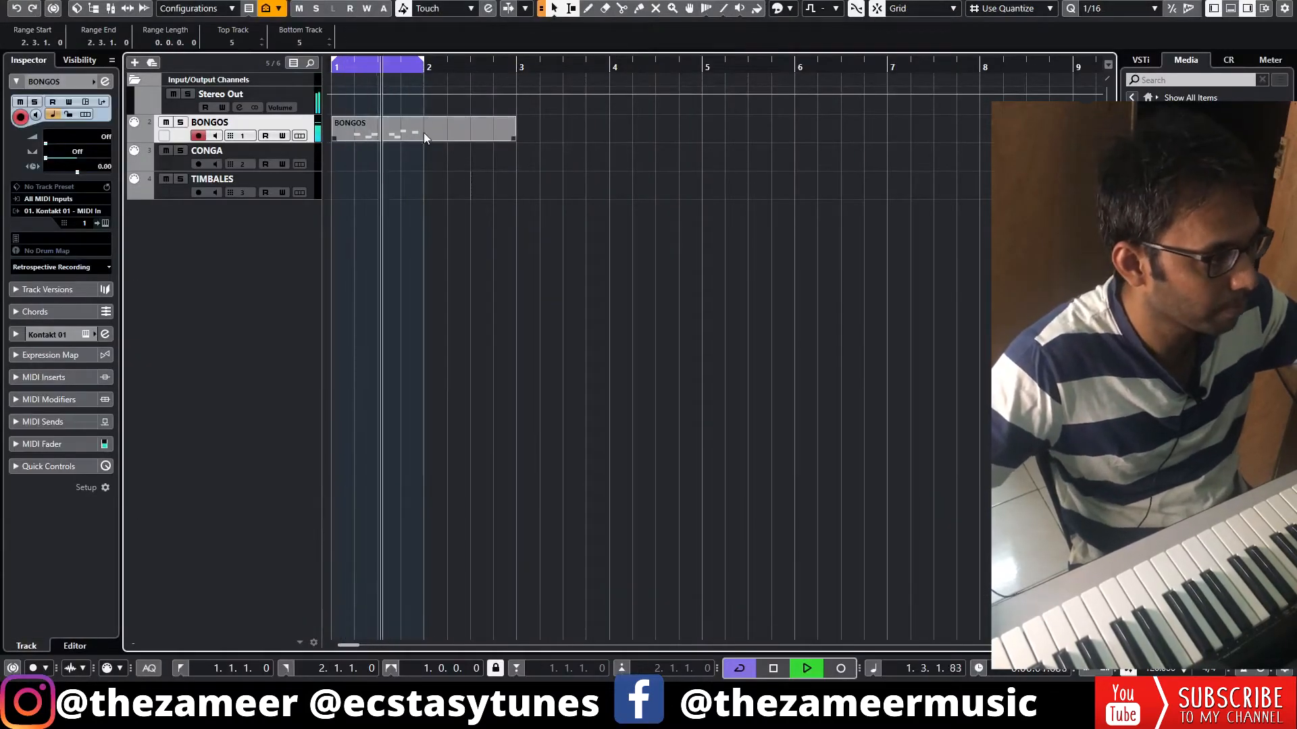
{"action": "left_click", "coordinate": [424, 132], "text": "alt"}
{"action": "key", "text": "ctrl+d"}
{"action": "left_click", "coordinate": [441, 156]}
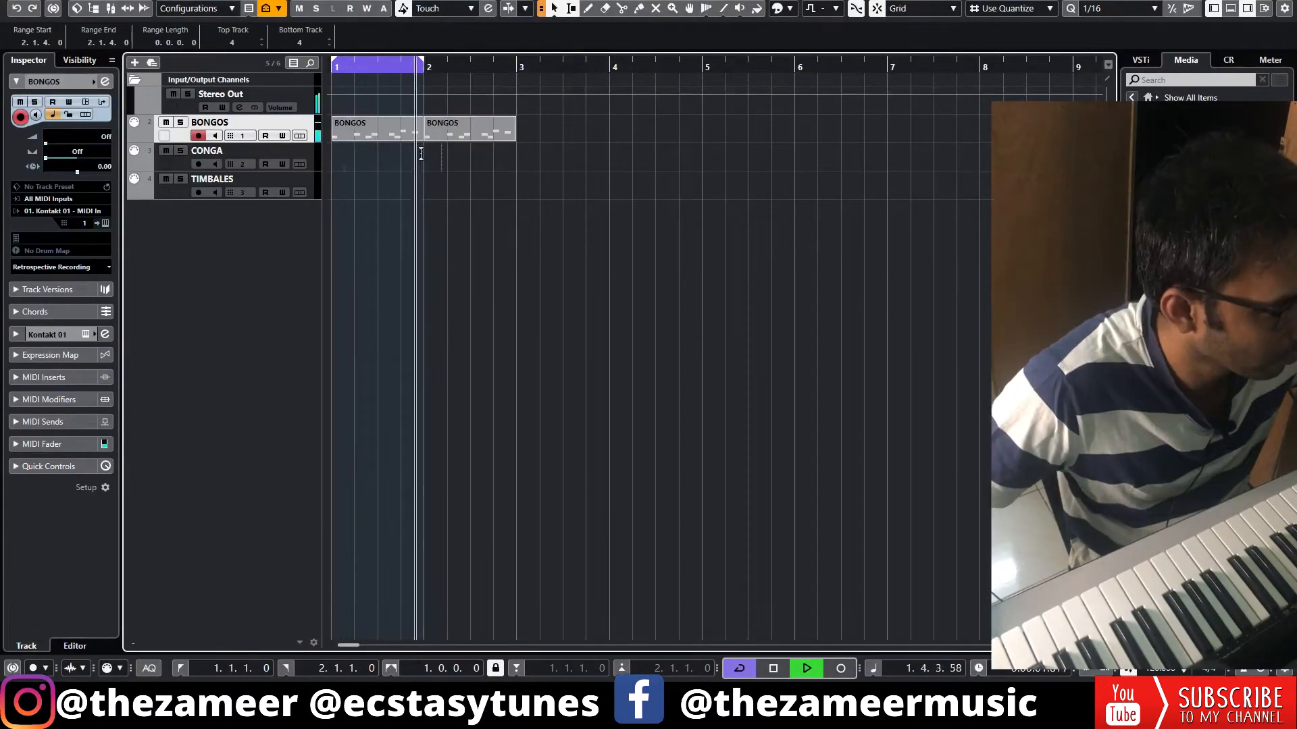
{"action": "key", "text": "space"}
Create a one-bar CONGA part and draw sixteenths: C3 at 1.1.1 and 1.1.4, G2 at 1.2.2 and 1.3.4, G#2 at 1.3.1
{"action": "left_click", "coordinate": [309, 156]}
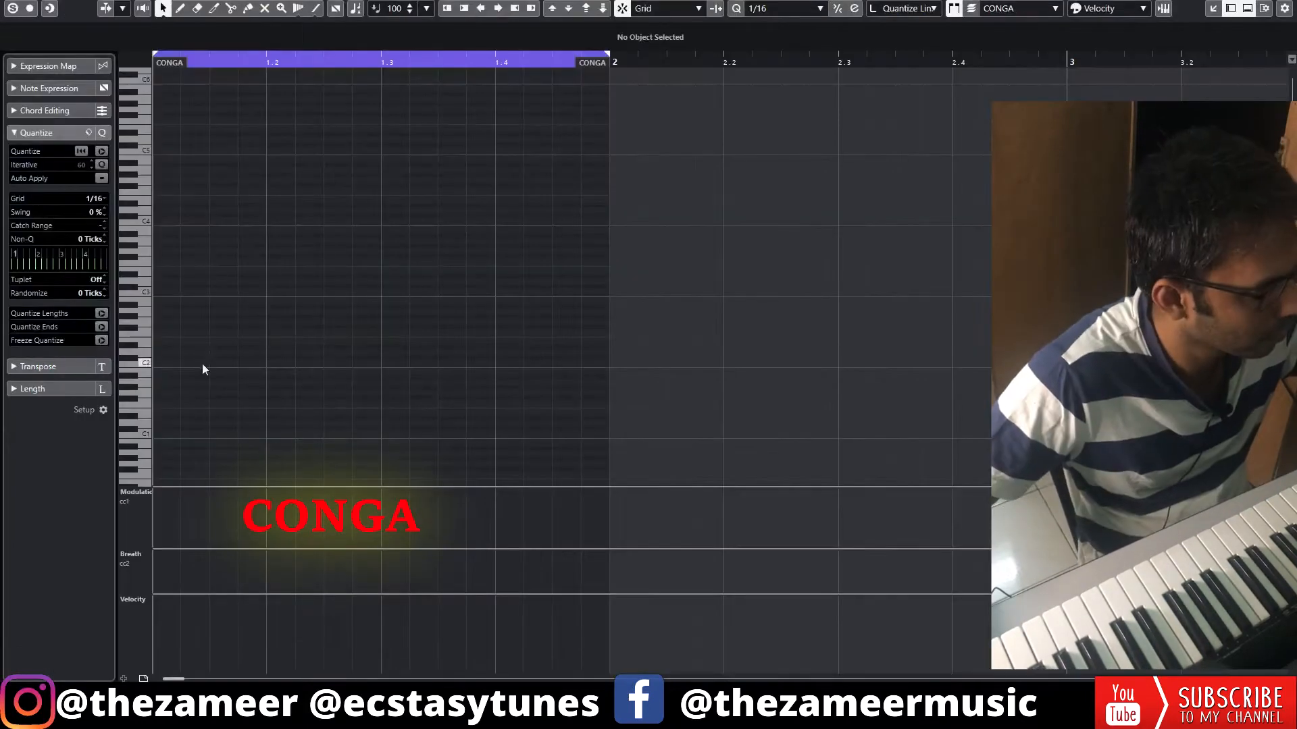
{"action": "left_click", "coordinate": [156, 292]}
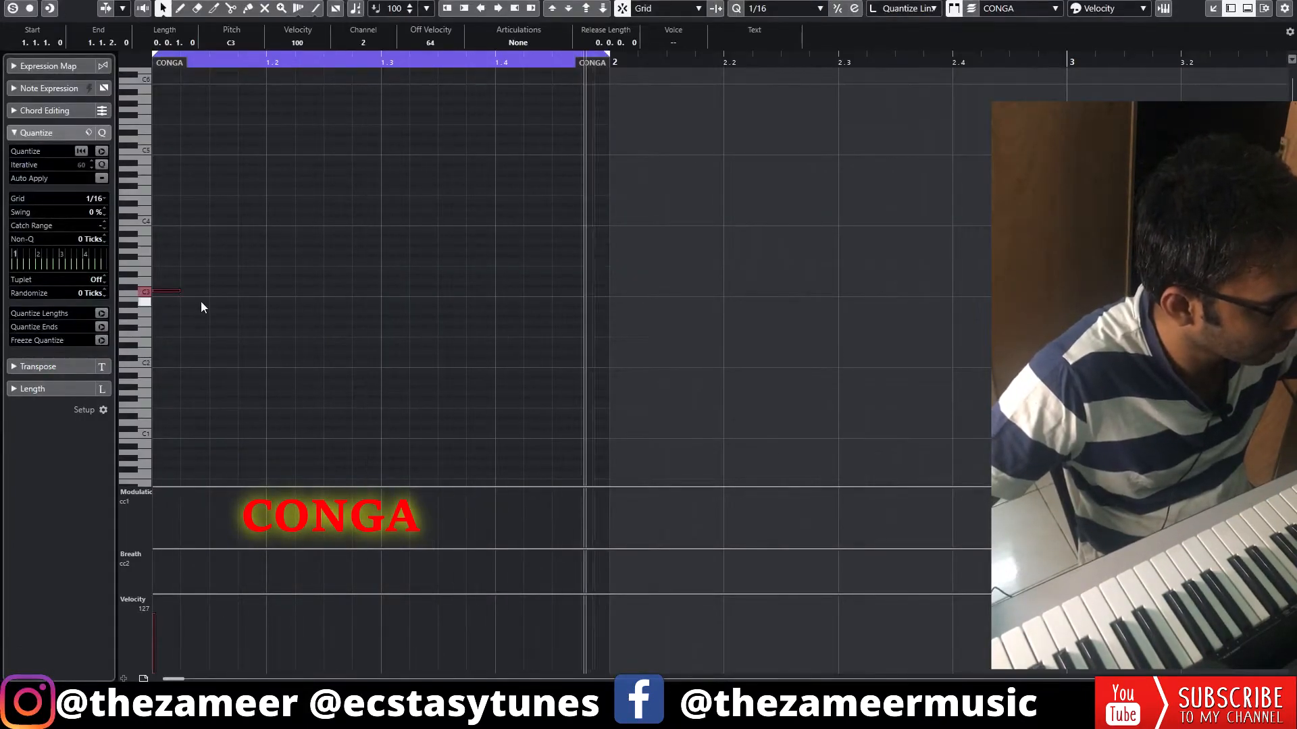
{"action": "left_click", "coordinate": [251, 291]}
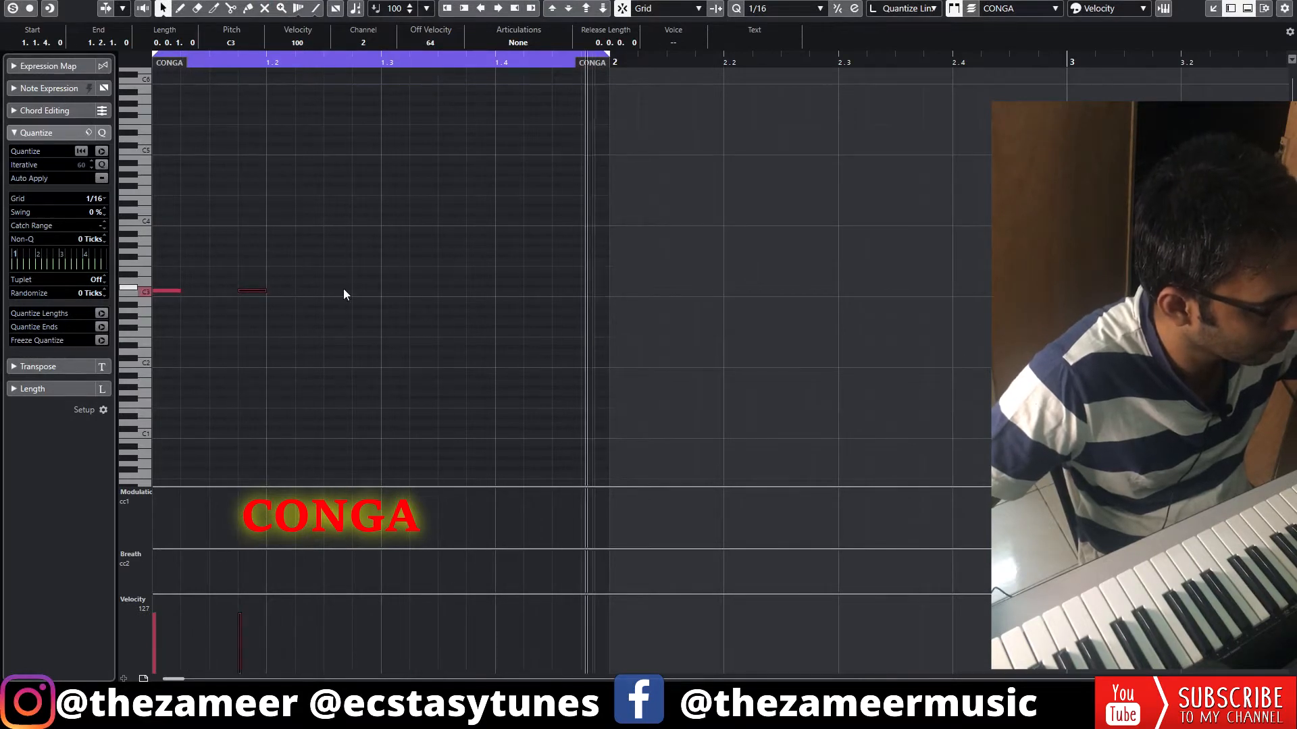
{"action": "left_click_drag", "start_coordinate": [255, 291], "coordinate": [254, 307]}
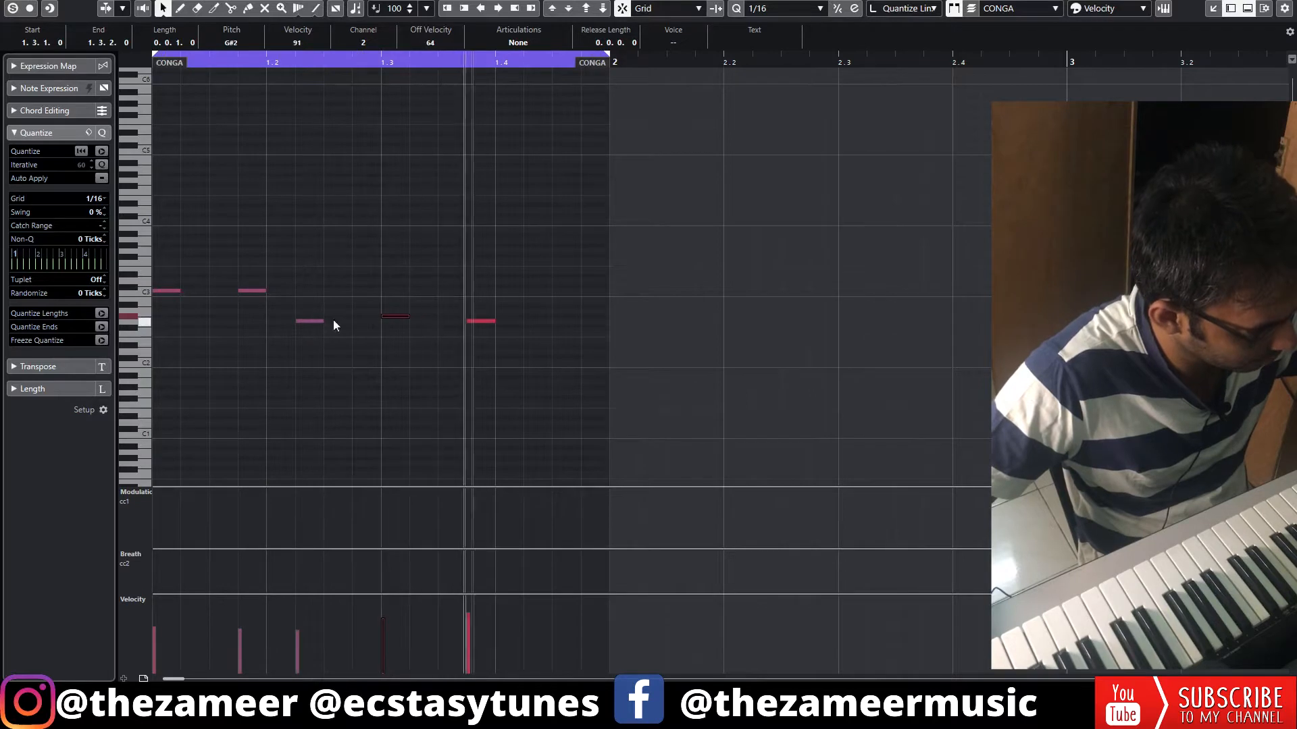
Add an A#2 sixteenth note to the conga pattern and lower the velocity of the G#2 note at 1.3.1
{"action": "left_click", "coordinate": [452, 306]}
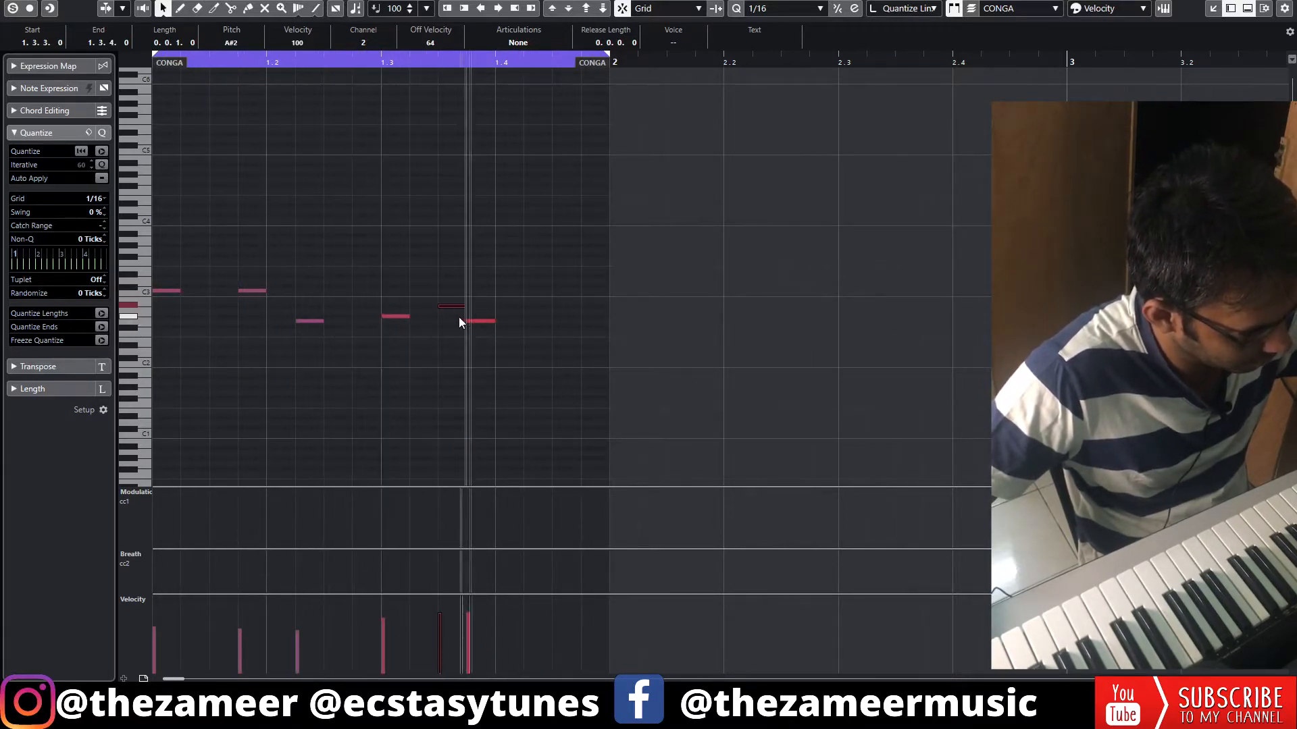
{"action": "left_click_drag", "start_coordinate": [399, 317], "coordinate": [399, 334]}
{"action": "left_click", "coordinate": [452, 348]}
Set the quantize grid to 1/32, add a short G#2 conga note at 1.4.4, soften the closing hits and close the editor
{"action": "left_click", "coordinate": [784, 8]}
{"action": "left_click", "coordinate": [764, 100]}
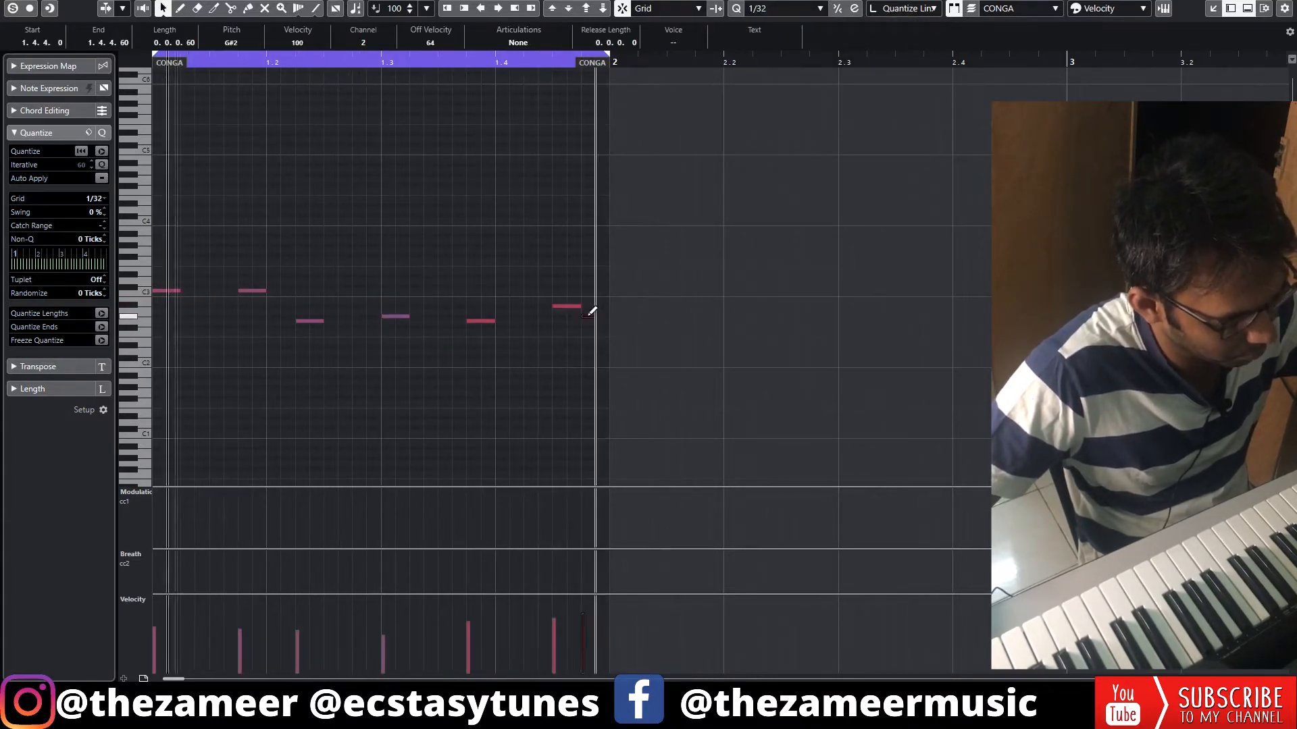
{"action": "left_click", "coordinate": [591, 317], "text": "alt"}
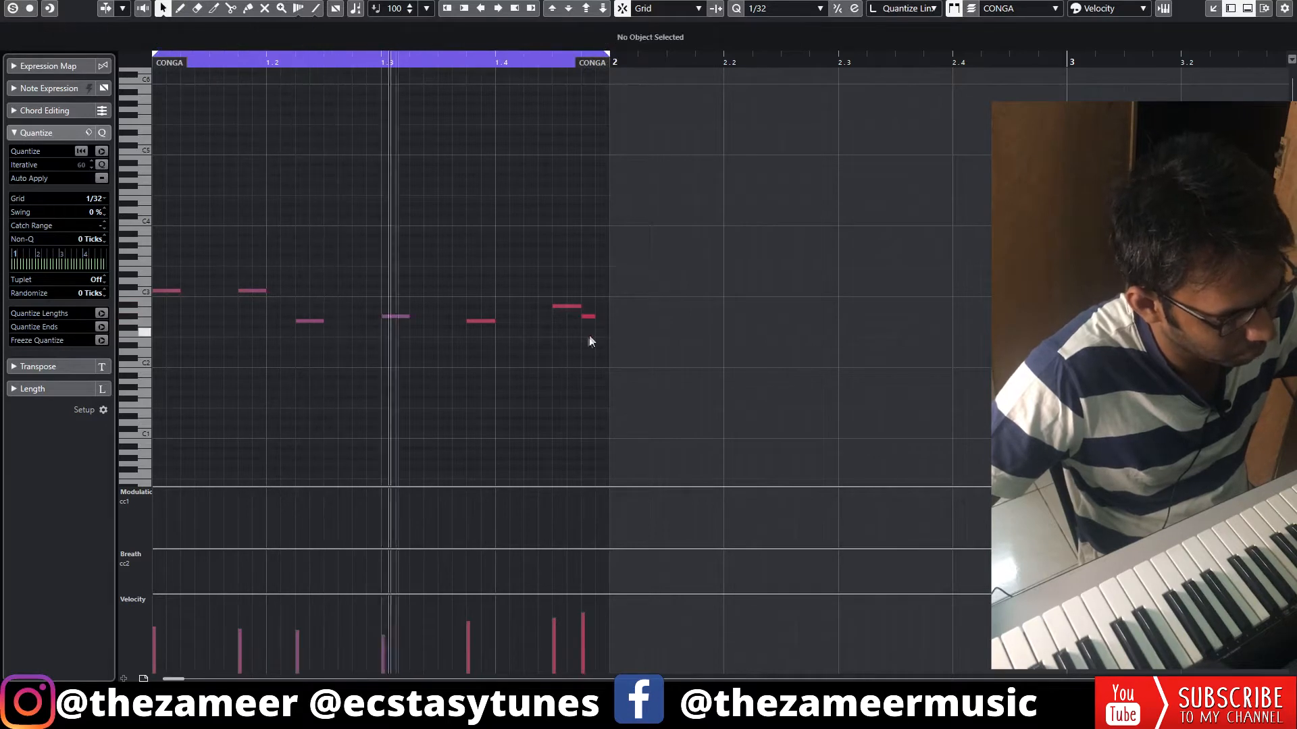
{"action": "left_click_drag", "start_coordinate": [588, 316], "coordinate": [587, 325]}
{"action": "left_click", "coordinate": [483, 320]}
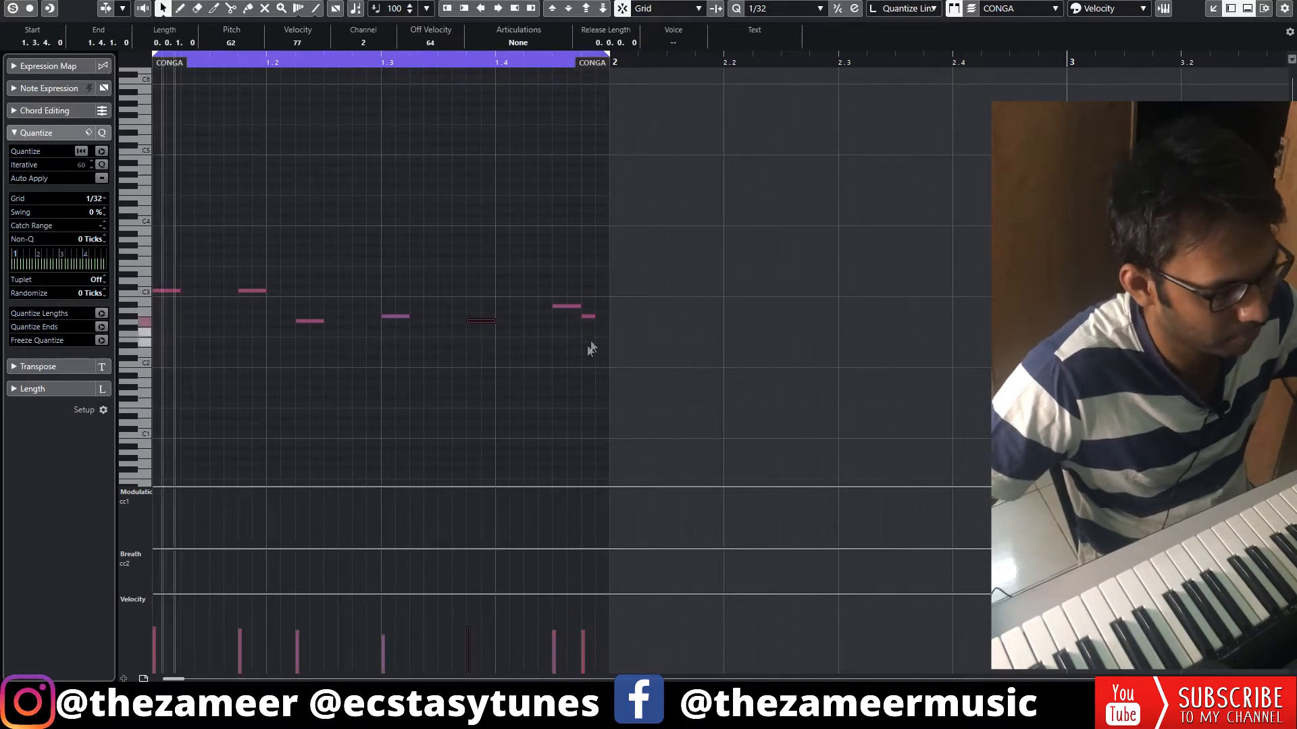
{"action": "left_click", "coordinate": [564, 358]}
{"action": "key", "text": "space"}
{"action": "key", "text": "Return"}
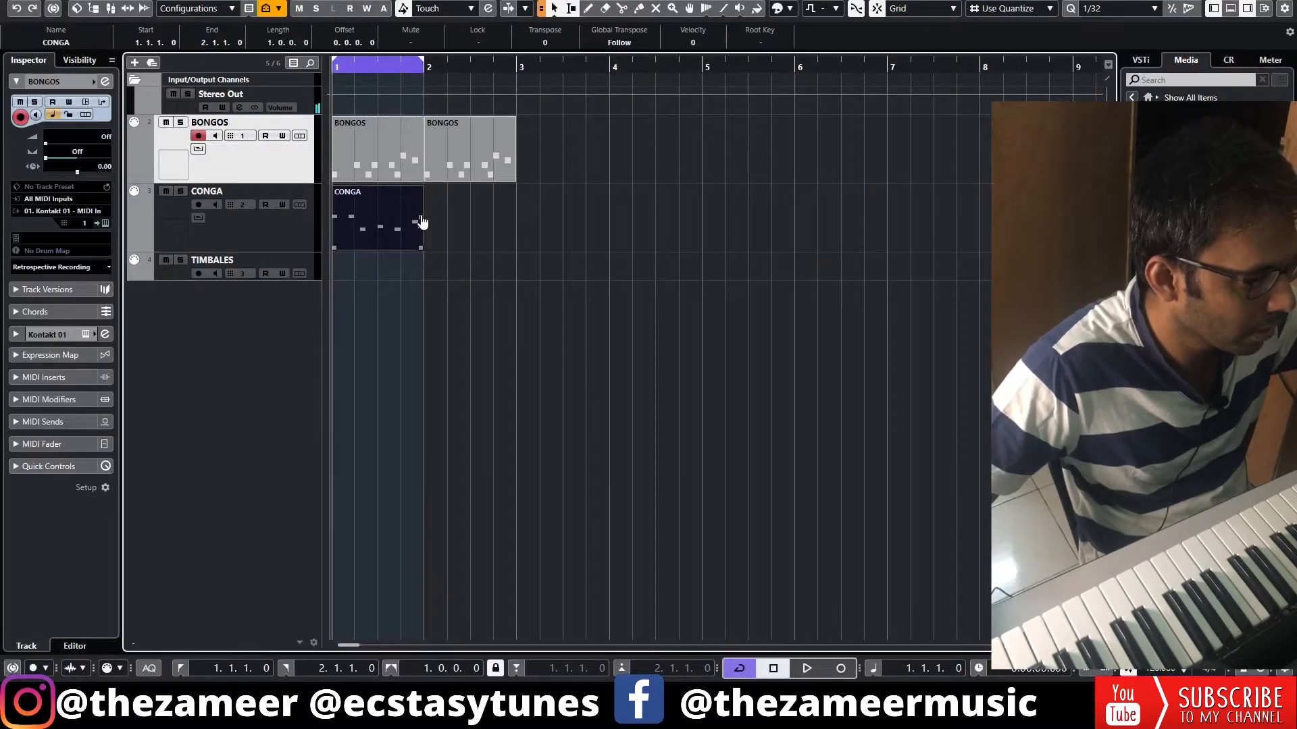
Repeat the CONGA part into bar 2 and set the loop range around all the bongo and conga parts
{"action": "left_click_drag", "start_coordinate": [422, 218], "coordinate": [491, 233]}
{"action": "left_click_drag", "start_coordinate": [564, 160], "coordinate": [286, 322]}
{"action": "key", "text": "p"}
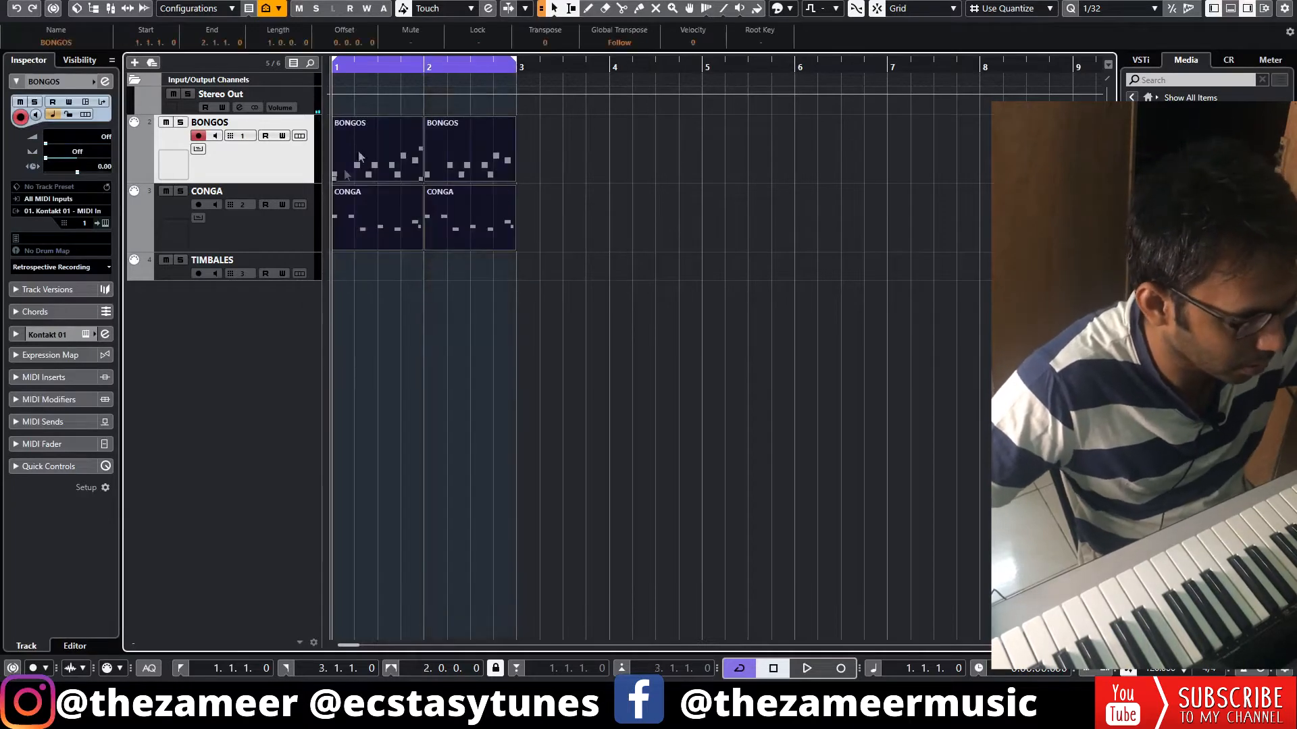
Colour the BONGOS, CONGA and TIMBALES tracks red
{"action": "left_click", "coordinate": [244, 145]}
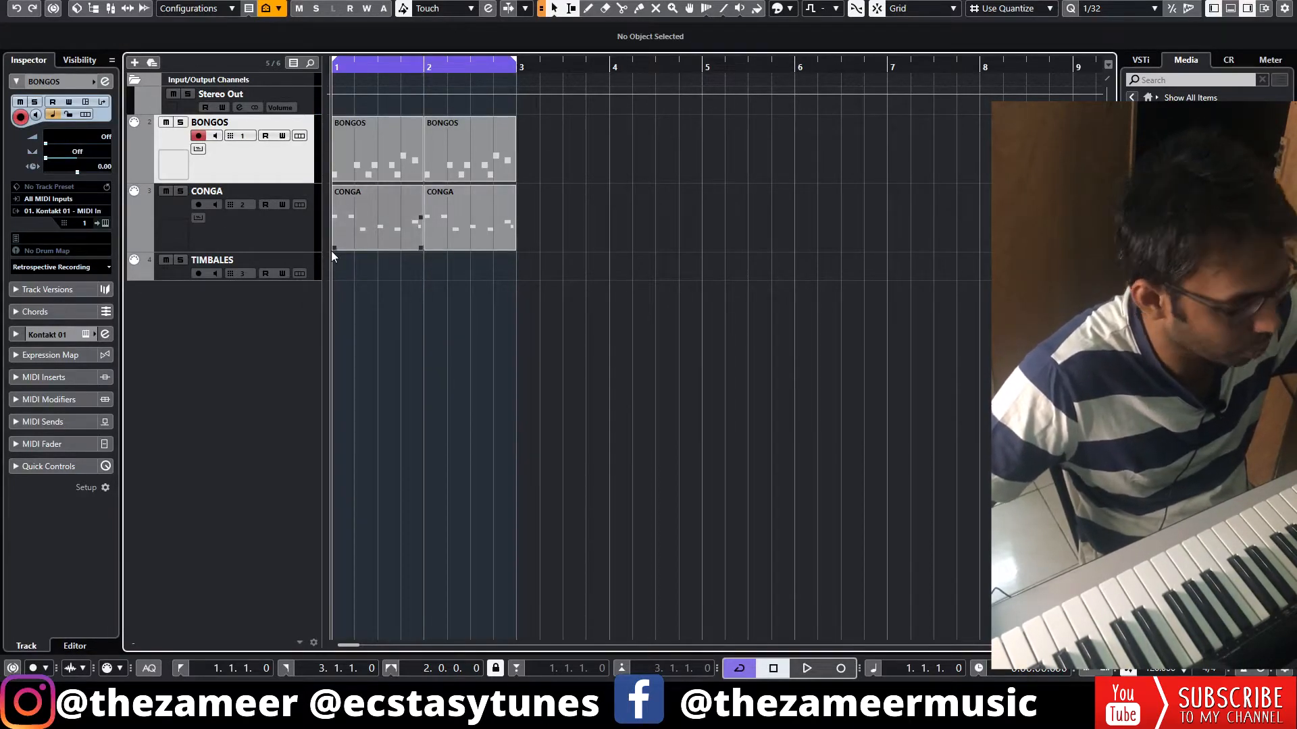
{"action": "key", "text": "shift+alt+c"}
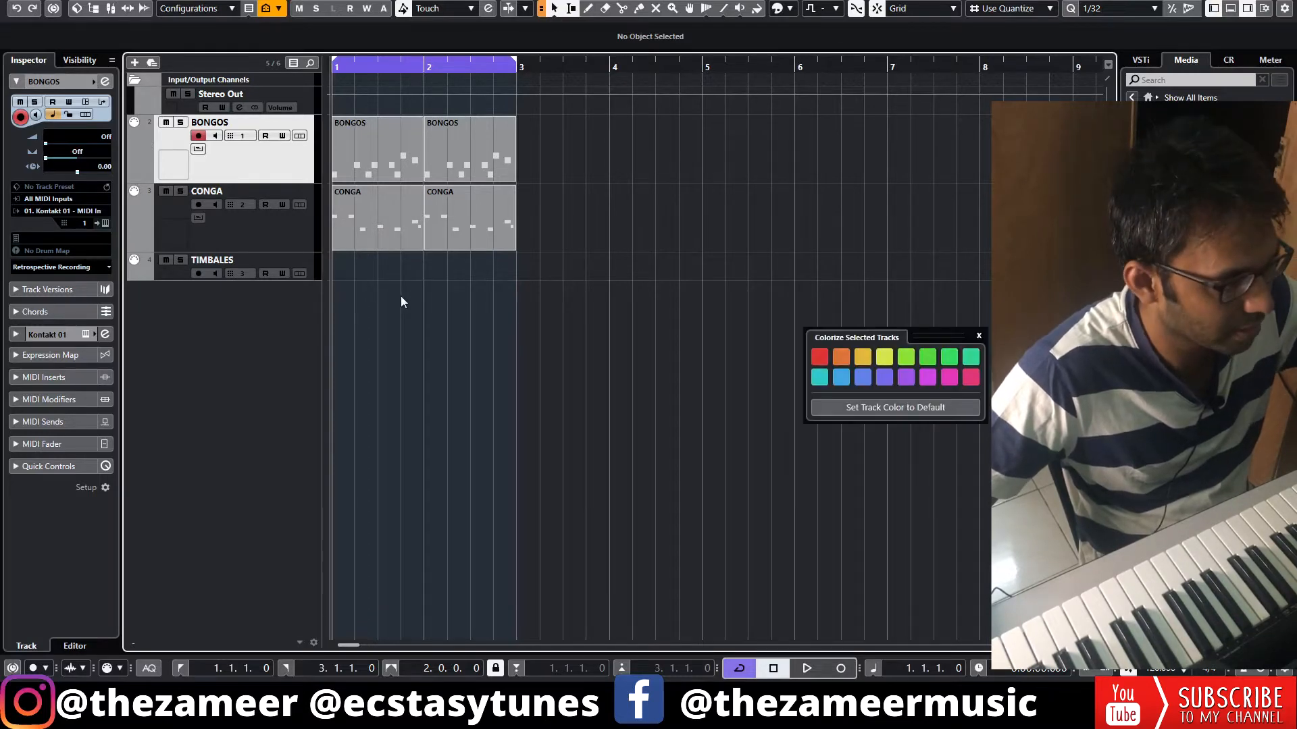
{"action": "left_click", "coordinate": [819, 358]}
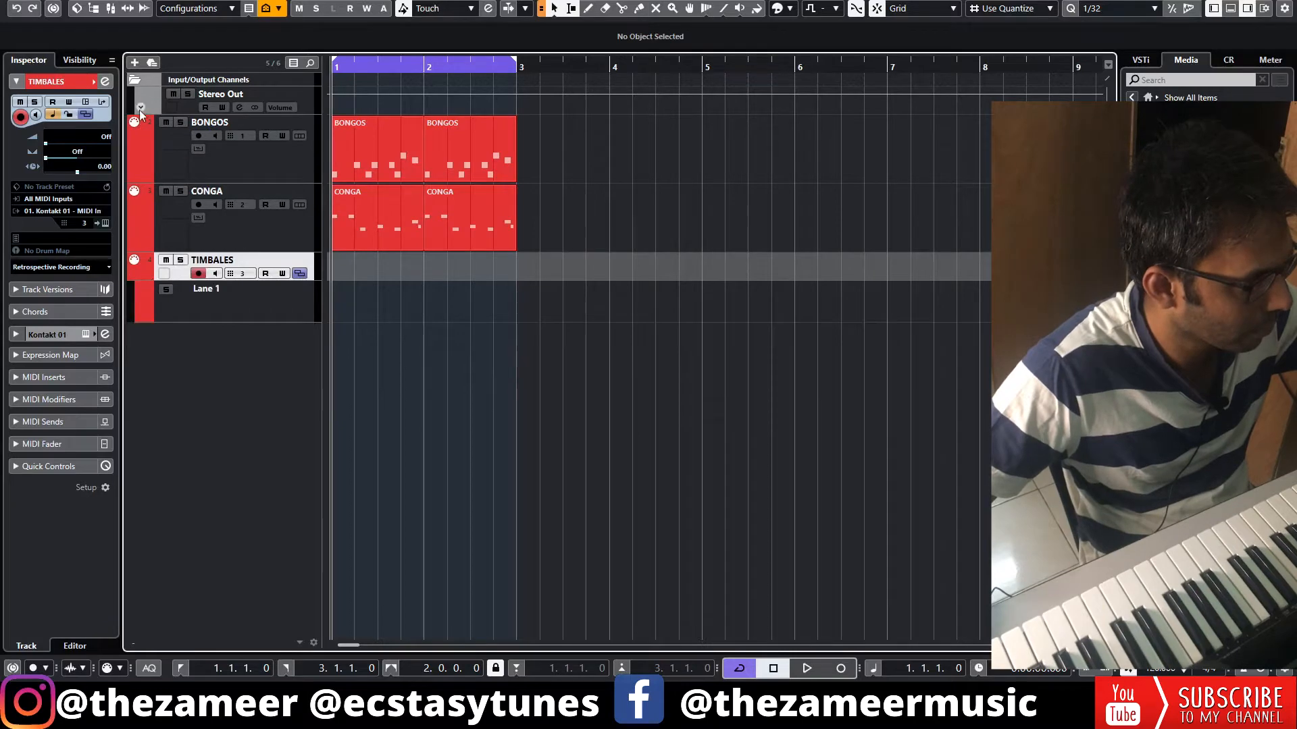
Hide the lanes of the TIMBALES track, draw a part from the start of bar 1 and open it for note editing
{"action": "left_click", "coordinate": [86, 114]}
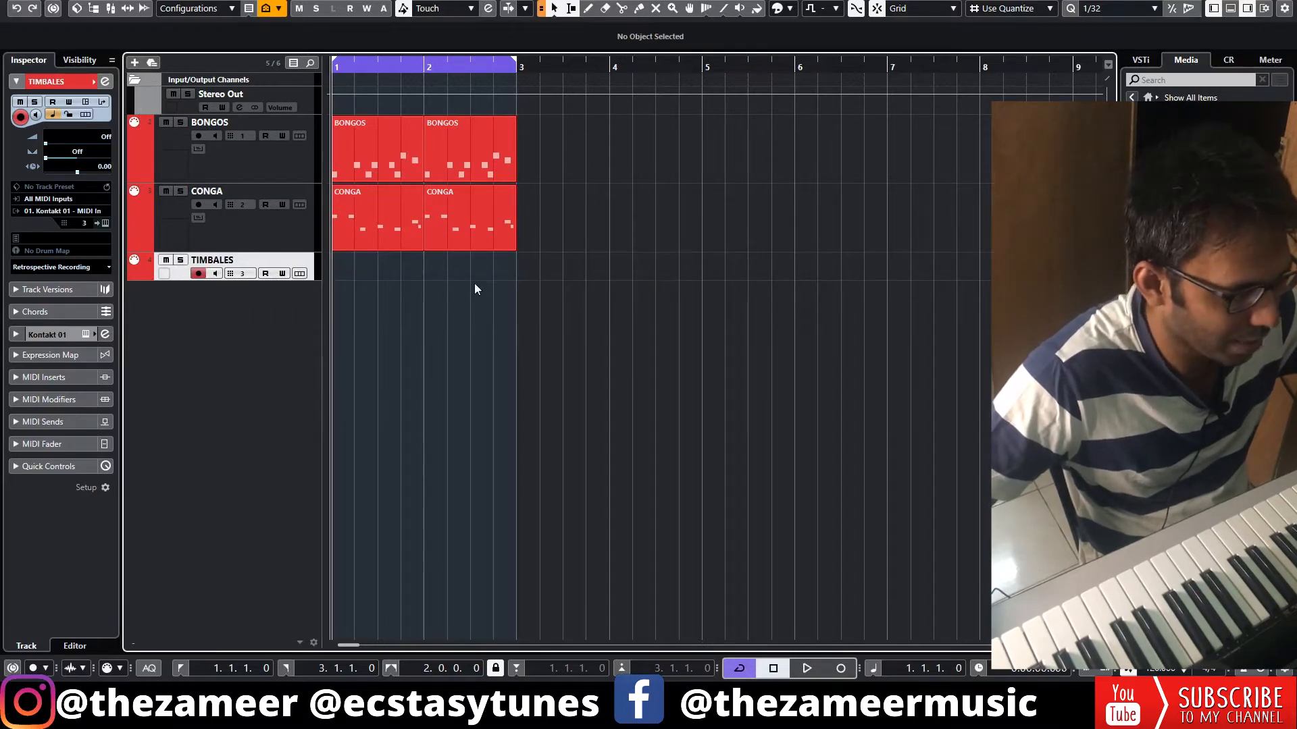
{"action": "left_click_drag", "start_coordinate": [341, 266], "coordinate": [426, 266]}
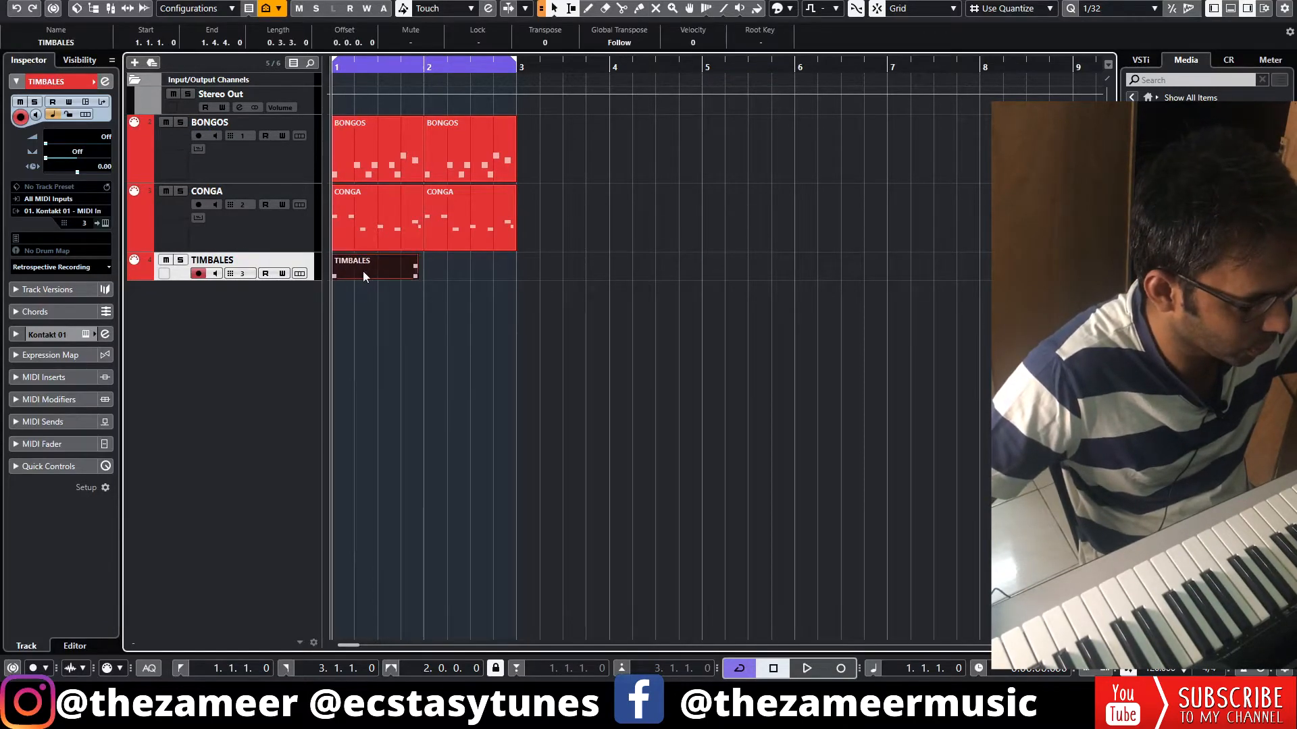
{"action": "double_click", "coordinate": [363, 276]}
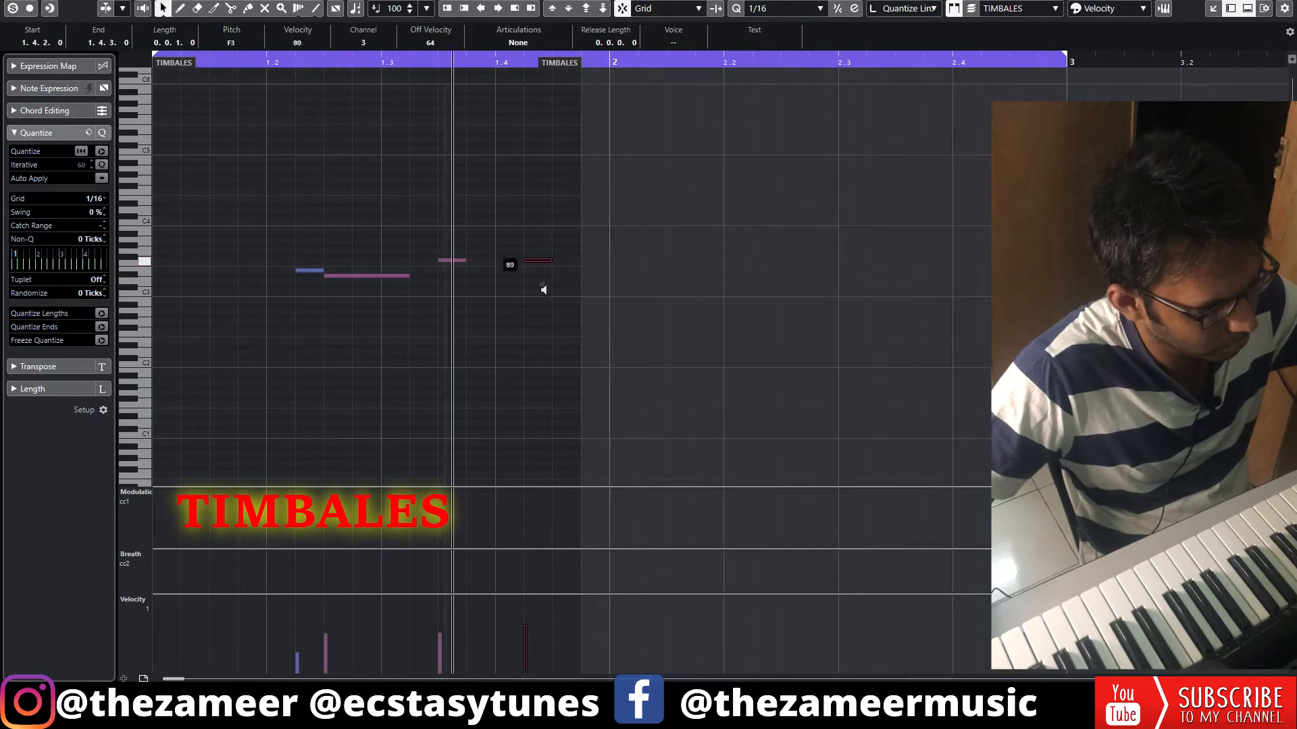
Draw the two-bar timbales pattern, ending with F3 at 2.3.3 and 2.4.3 and D#3 at 2.4.4, and return to the full arrangement
{"action": "left_click_drag", "start_coordinate": [543, 289], "coordinate": [544, 254]}
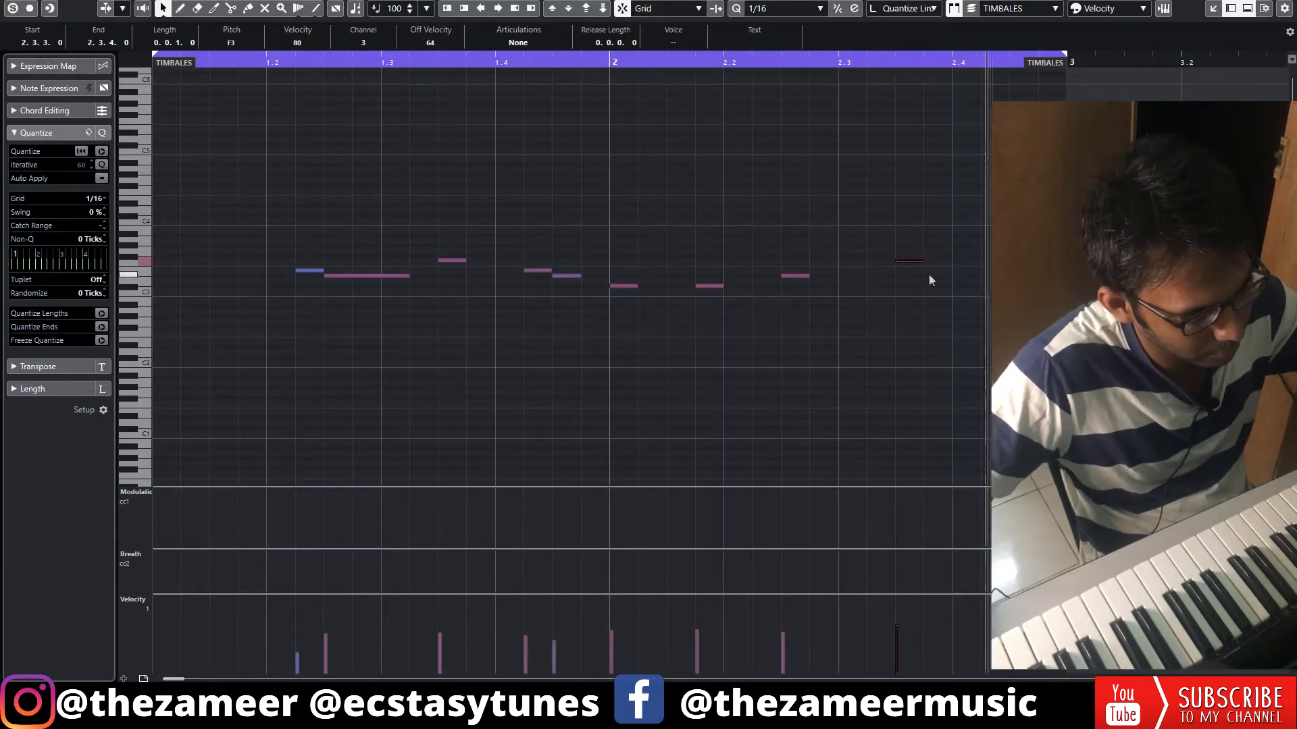
{"action": "double_click", "coordinate": [1017, 260]}
{"action": "left_click_drag", "start_coordinate": [911, 261], "coordinate": [912, 265]}
{"action": "double_click", "coordinate": [1046, 275]}
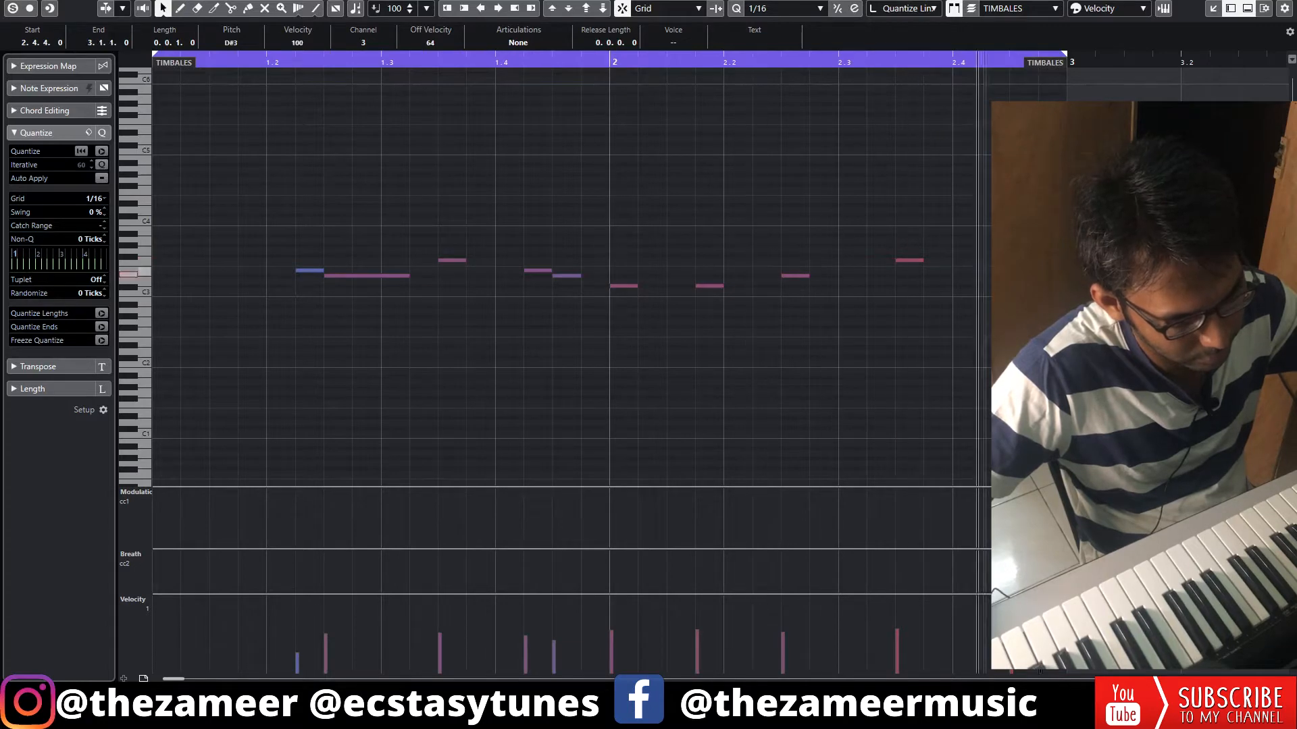
{"action": "key", "text": "Return"}
{"action": "left_click", "coordinate": [605, 211]}
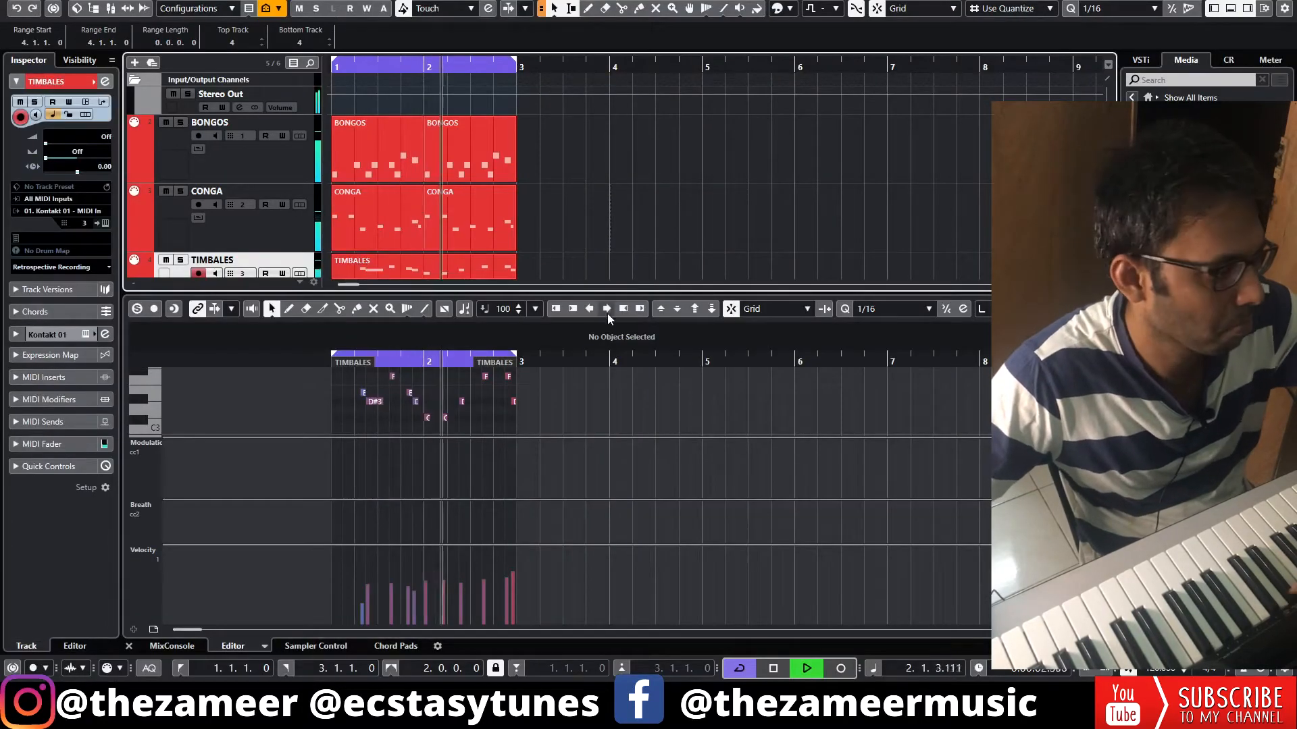
{"action": "left_click", "coordinate": [1231, 9]}
{"action": "key", "text": "space"}
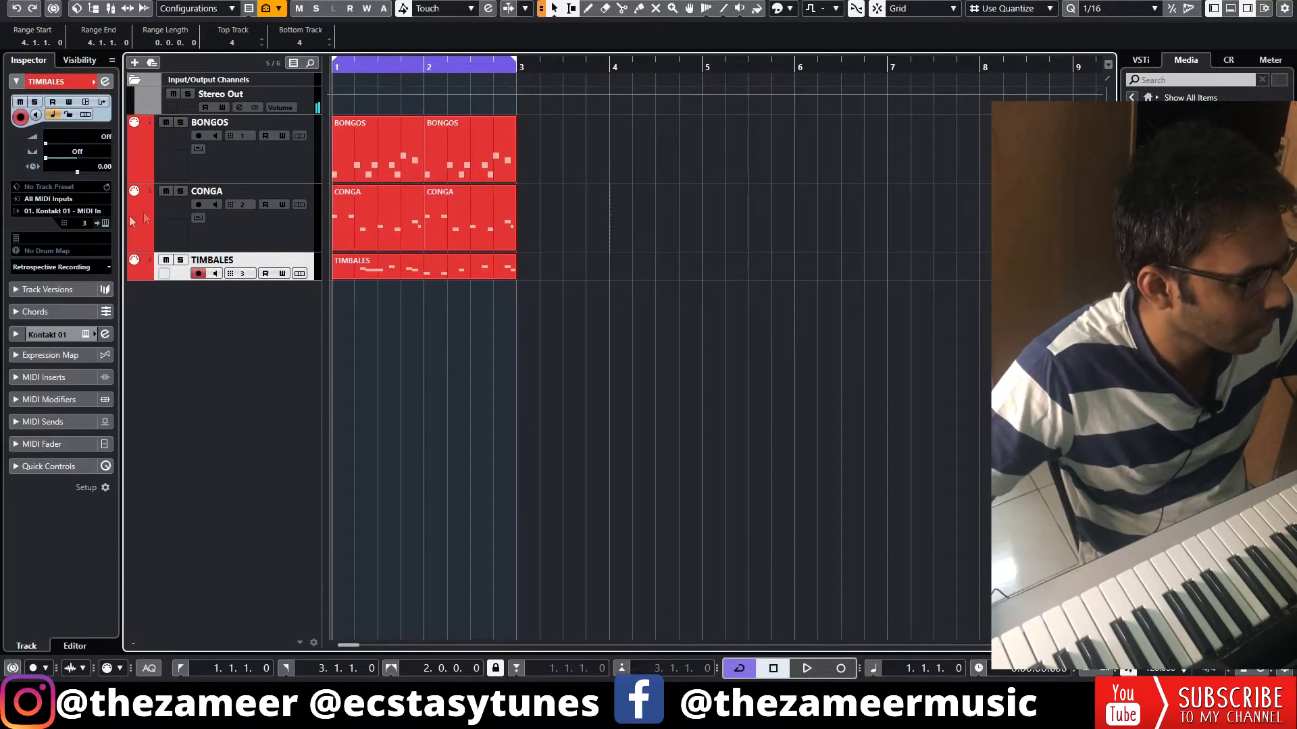
Check the track channels in the MixConsole and play back the combined percussion loop
{"action": "key", "text": "F3"}
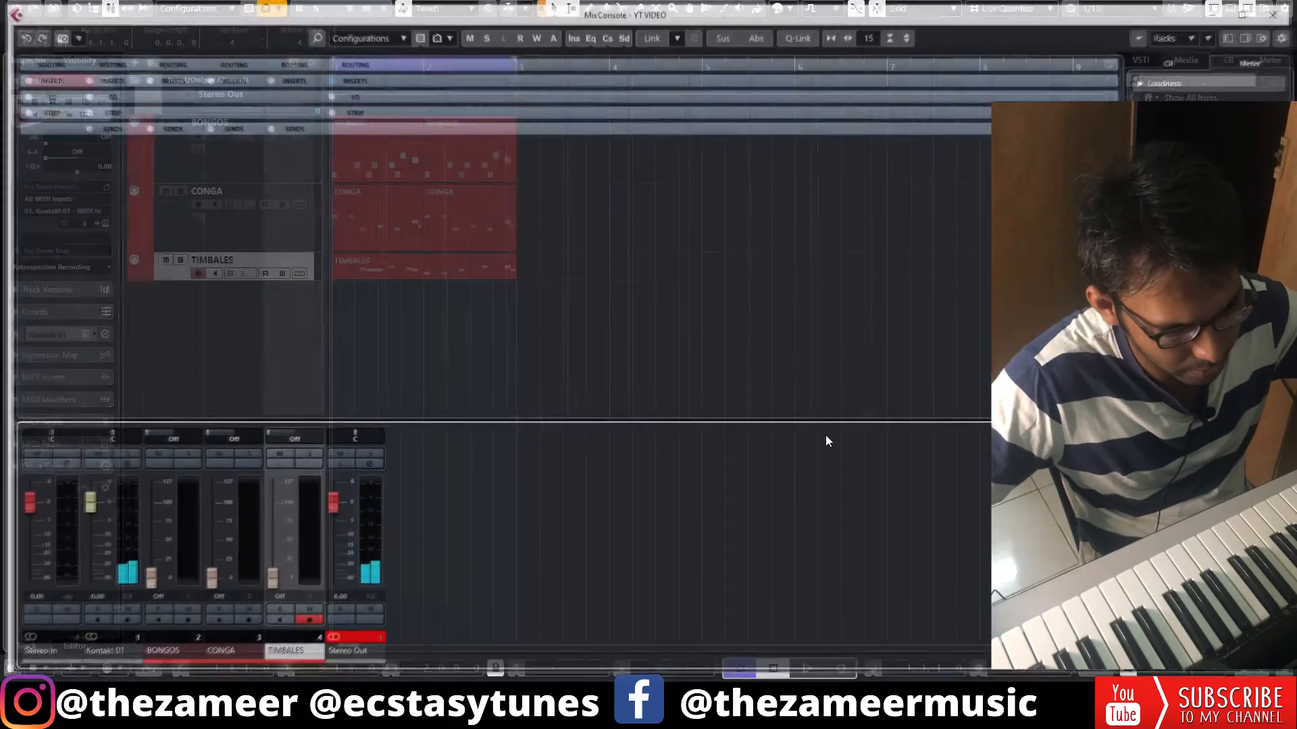
{"action": "key", "text": "space"}
{"action": "key", "text": "F3"}
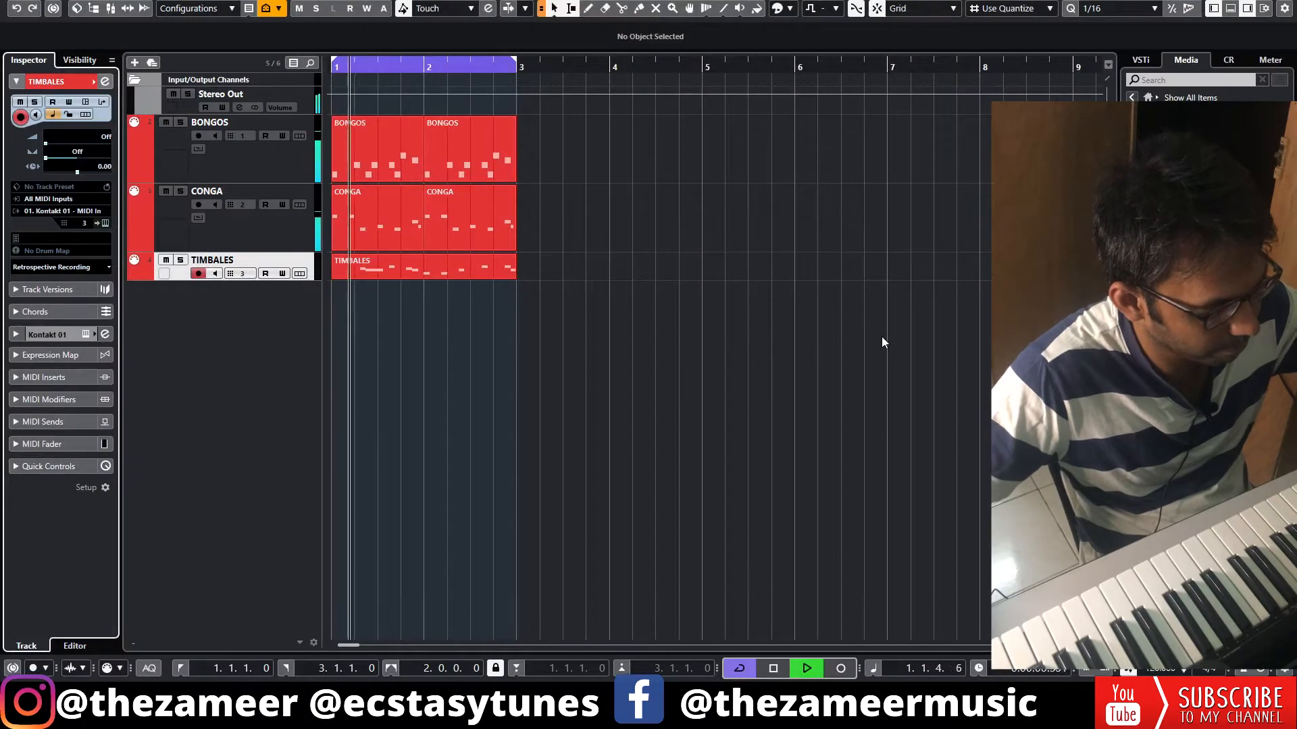
Extend the TRESS part to the end of bar 2 and lengthen its short note at 1.4 to about 2.1.3
{"action": "key", "text": "space"}
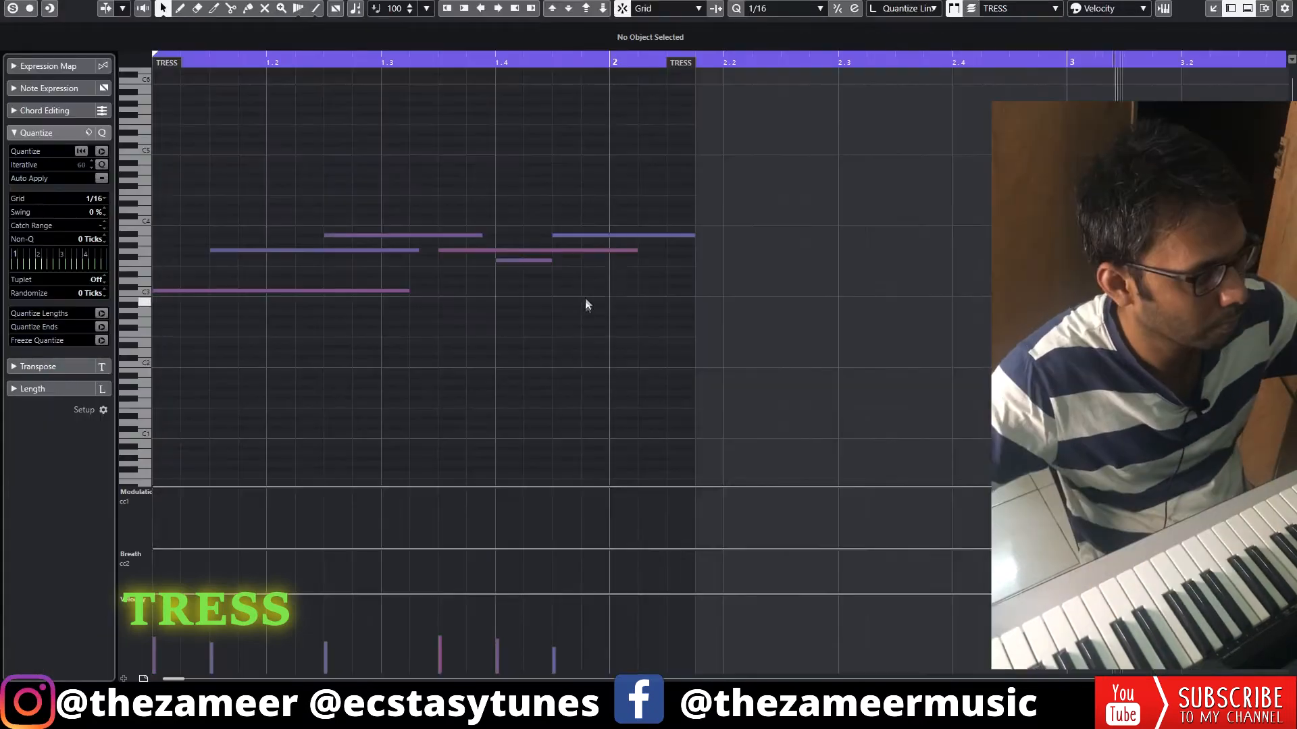
{"action": "left_click_drag", "start_coordinate": [680, 63], "coordinate": [973, 140]}
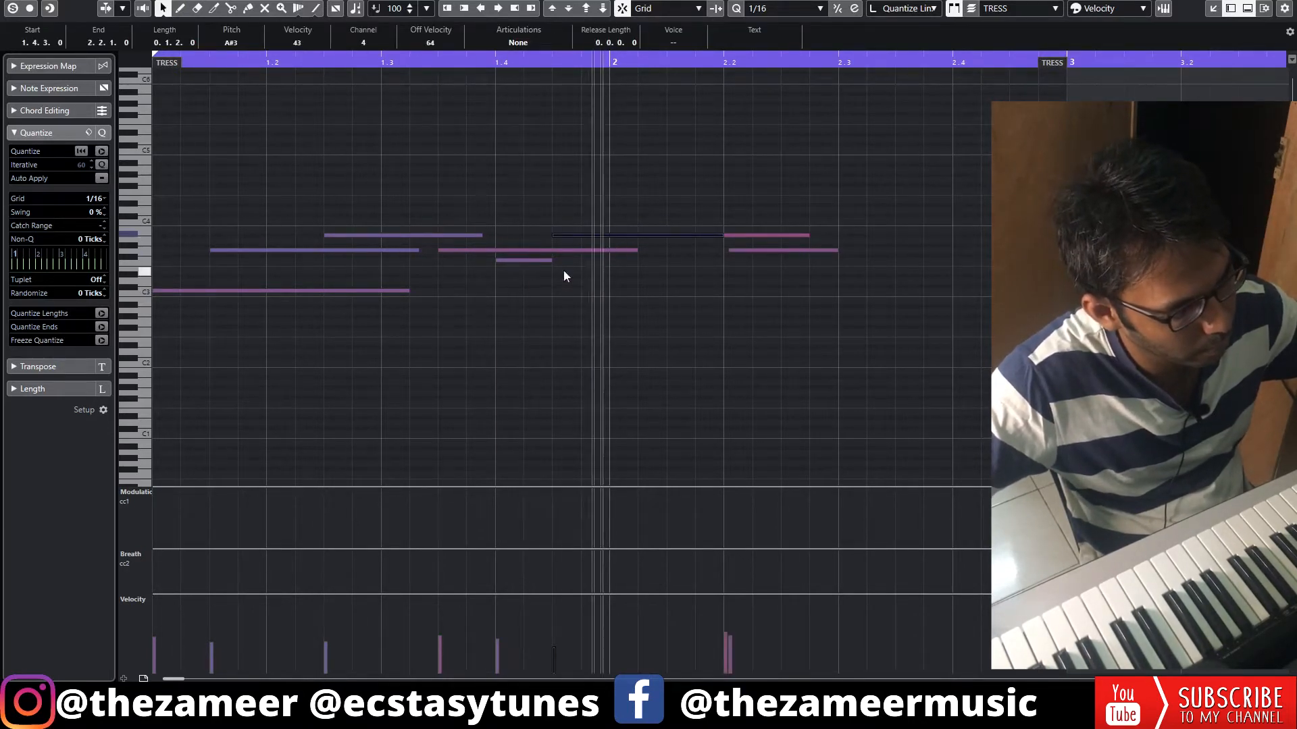
{"action": "left_click_drag", "start_coordinate": [551, 260], "coordinate": [669, 267]}
{"action": "left_click", "coordinate": [696, 268]}
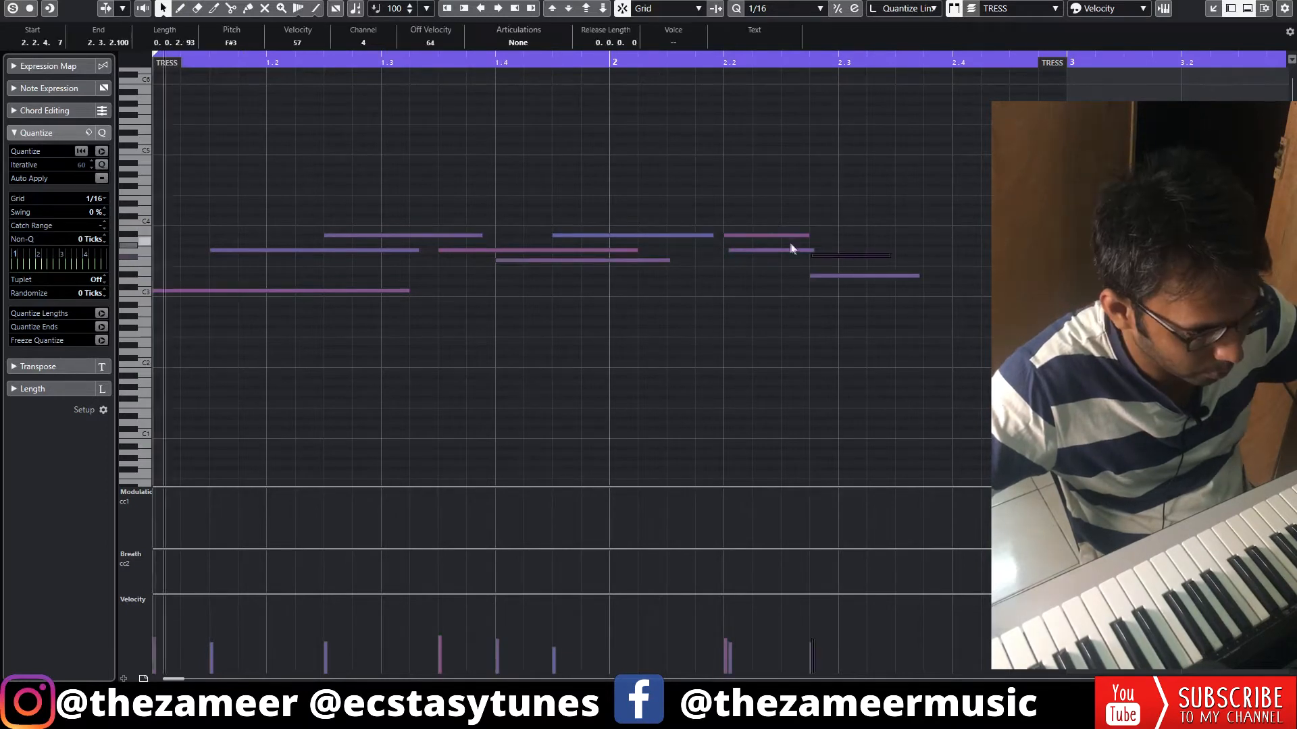
In bar 2 of the TRESS part, shorten the lower note at 2.2 and raise the note at 2.2.4 to G3
{"action": "left_click_drag", "start_coordinate": [814, 250], "coordinate": [807, 251]}
{"action": "left_click", "coordinate": [825, 255]}
{"action": "key", "text": "Up"}
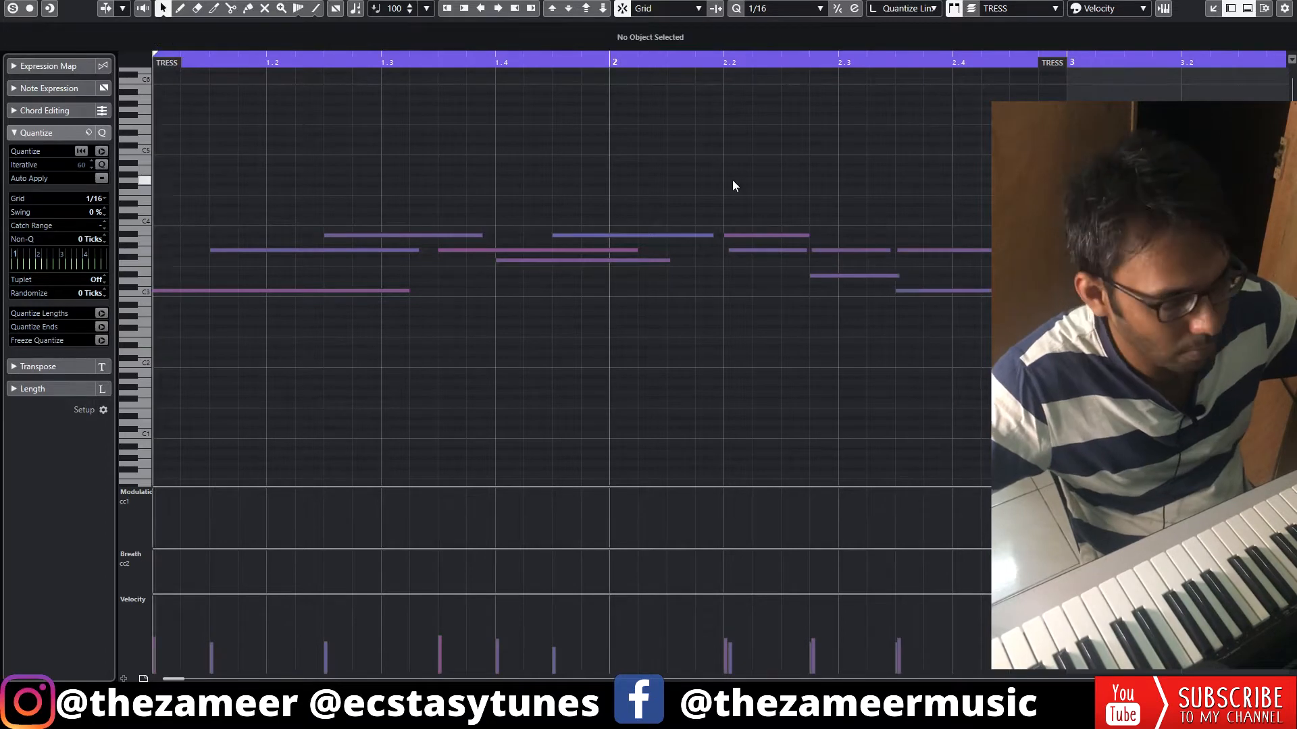
{"action": "key", "text": "space"}
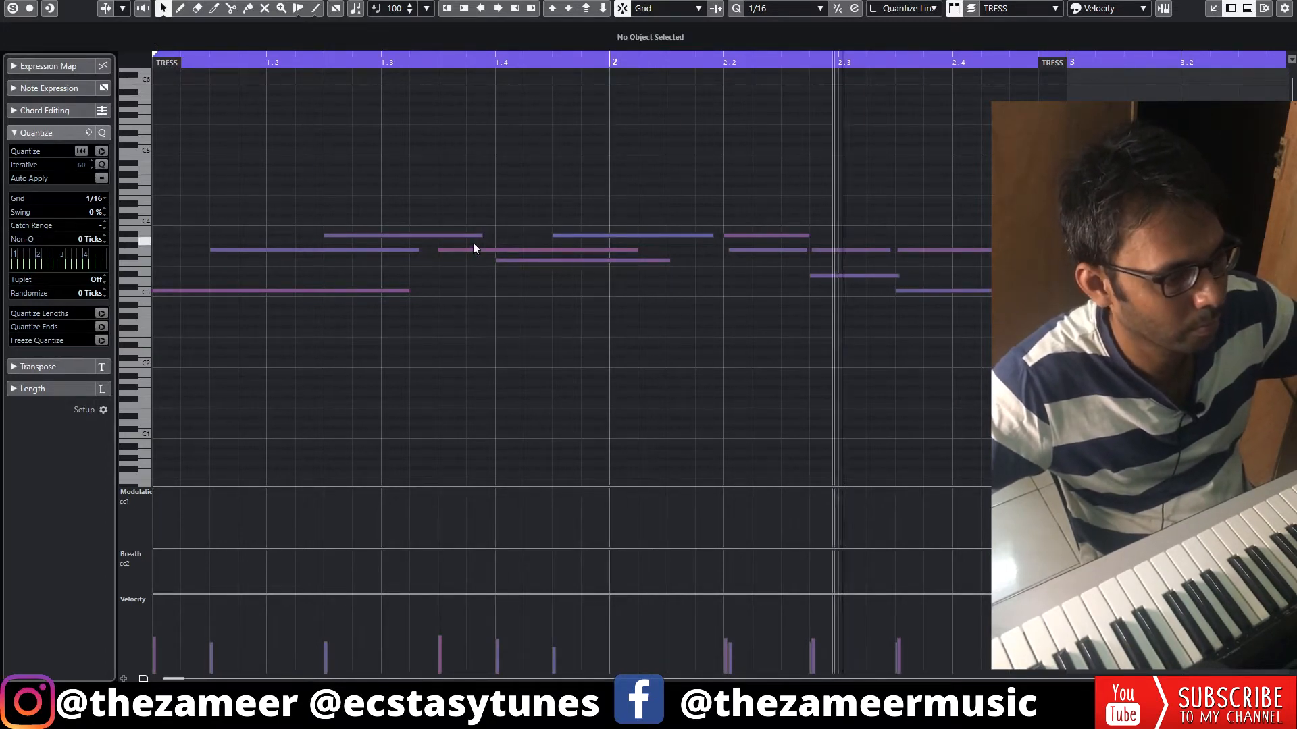
{"action": "left_click_drag", "start_coordinate": [979, 193], "coordinate": [1033, 311]}
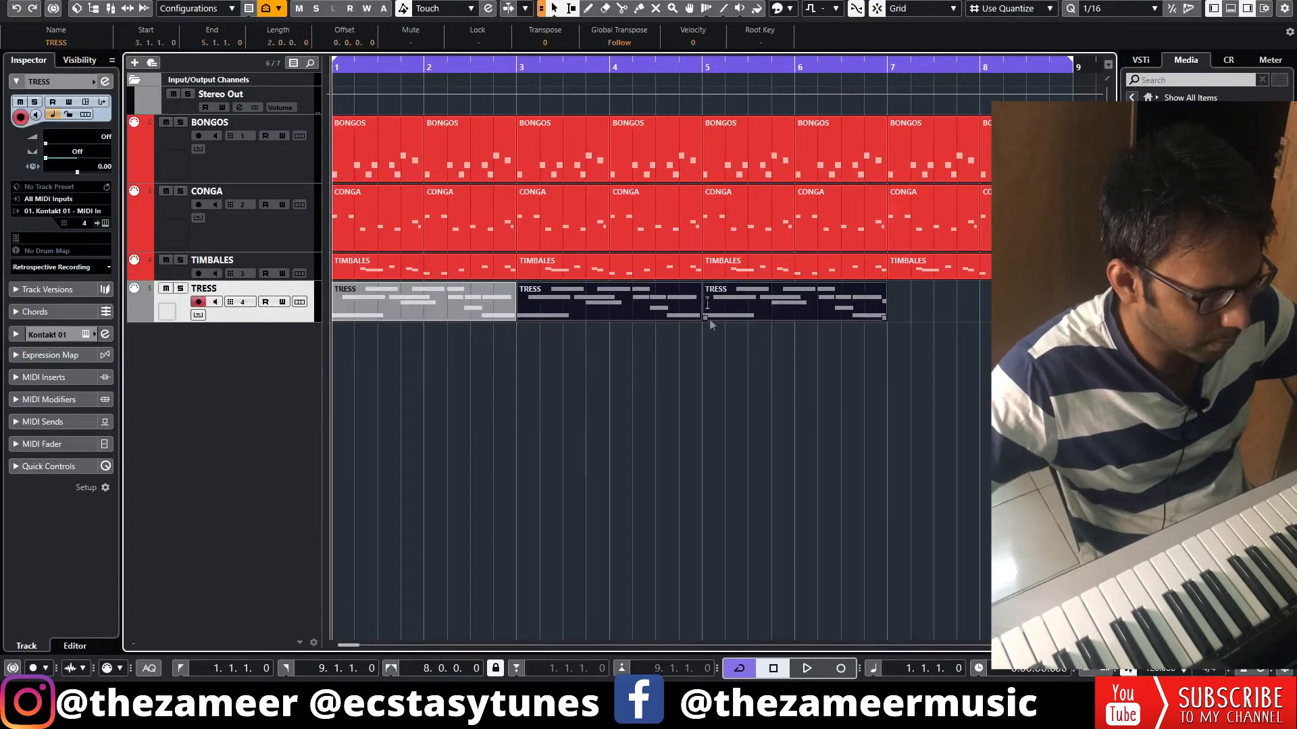
{"action": "left_click", "coordinate": [731, 327]}
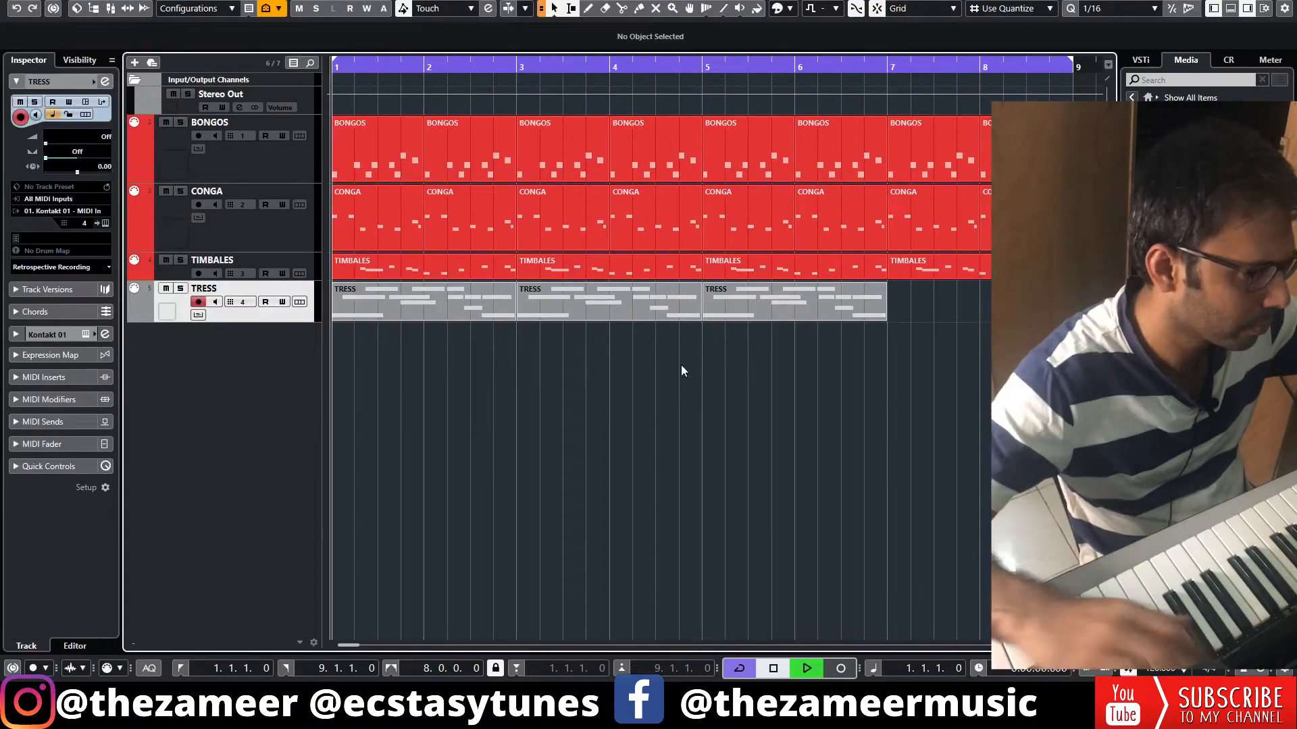
Play the arrangement with the TRESS track and delete the repeated TRESS parts after bar 2
{"action": "key", "text": "space"}
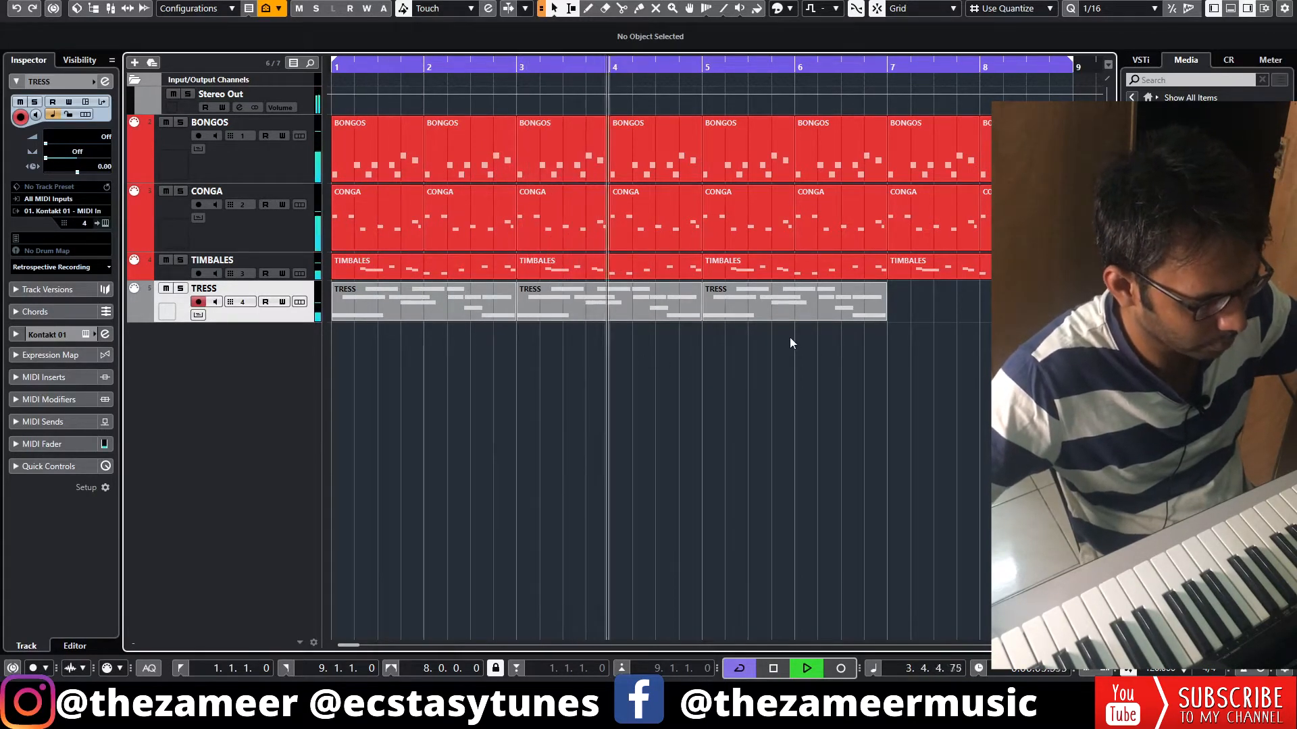
{"action": "left_click_drag", "start_coordinate": [789, 341], "coordinate": [605, 312]}
{"action": "key", "text": "space"}
{"action": "key", "text": "Delete"}
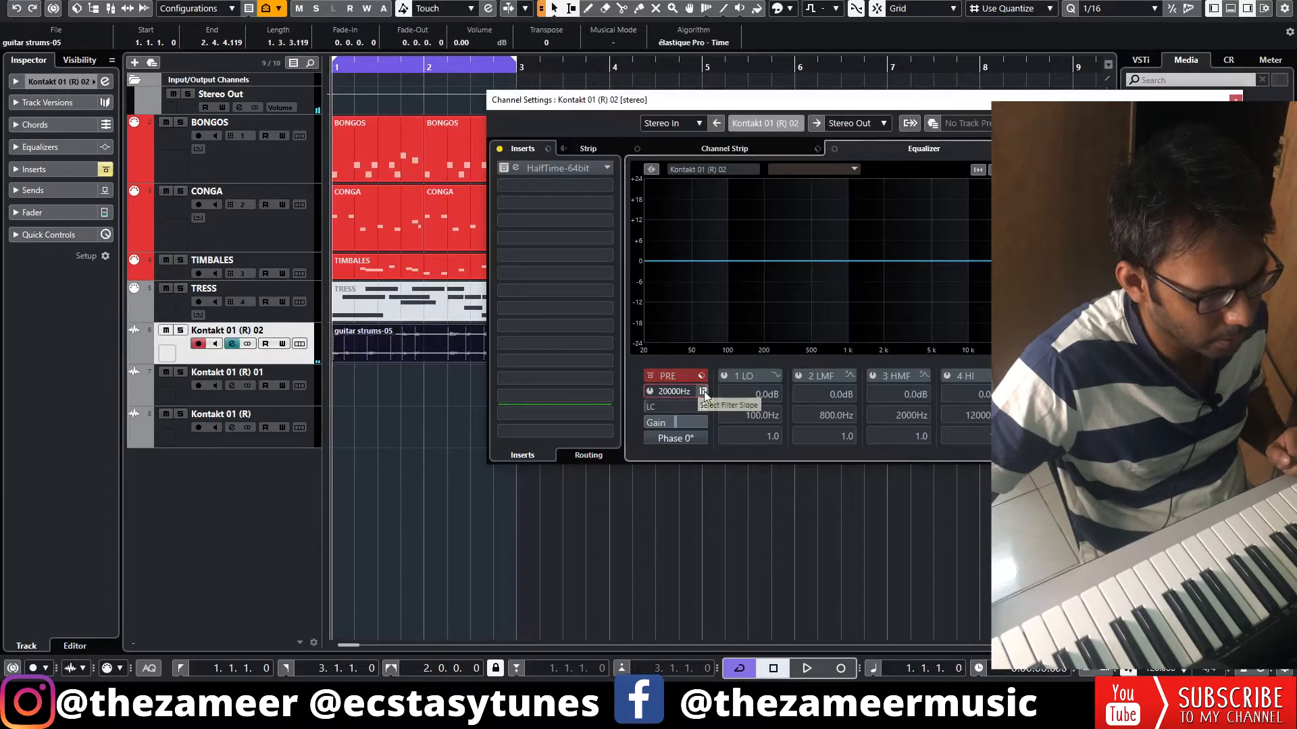
Filter the Kontakt 01 (R) 02 channel with a high cut and a low cut at about 134.6 Hz while the loop plays
{"action": "key", "text": "space"}
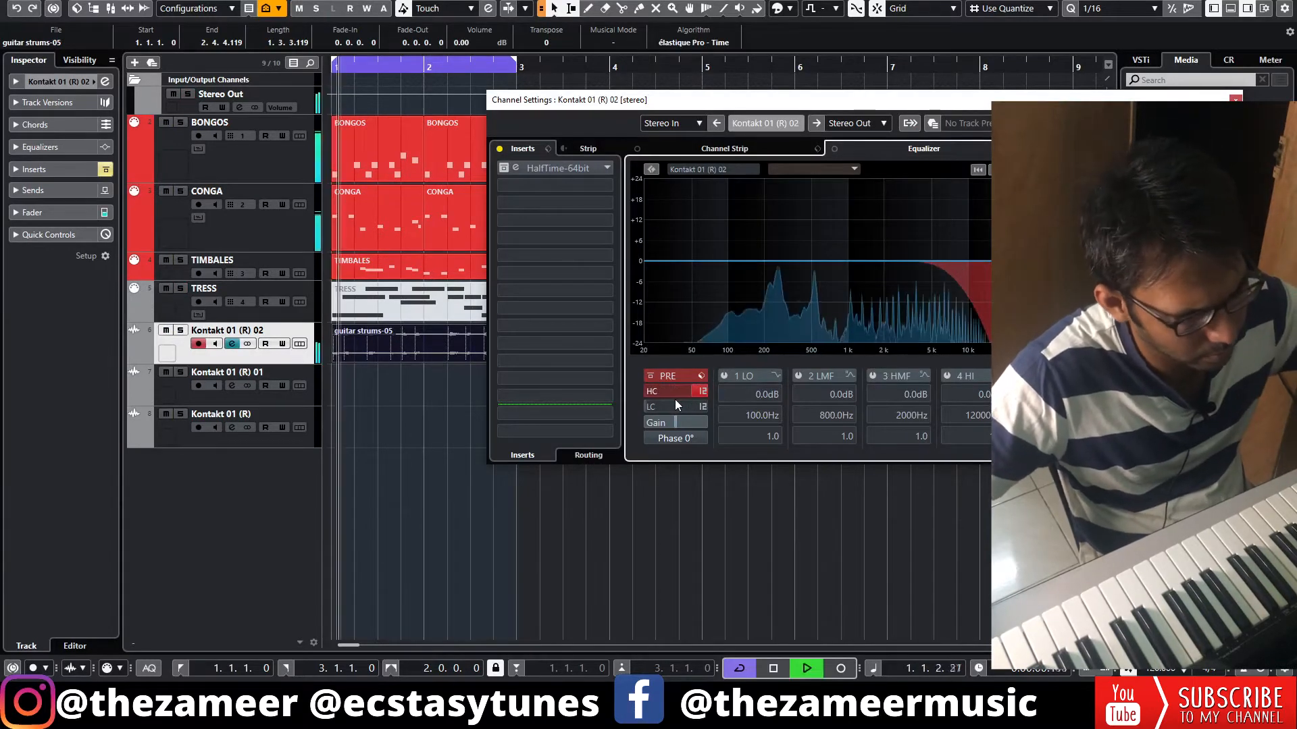
{"action": "mouse_move", "coordinate": [682, 399]}
{"action": "left_mouse_down"}
{"action": "mouse_move", "coordinate": [666, 408]}
{"action": "mouse_move", "coordinate": [676, 406]}
{"action": "left_mouse_up"}
{"action": "left_click", "coordinate": [649, 407]}
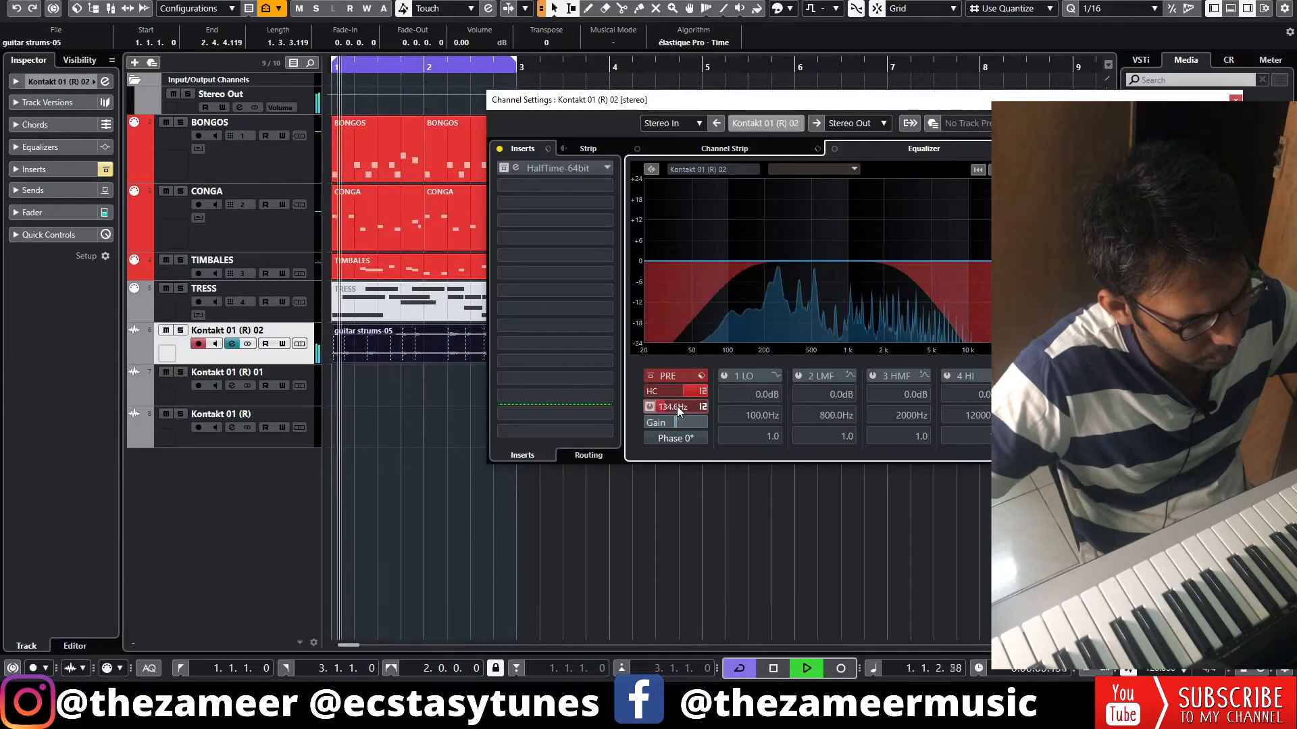
{"action": "left_click", "coordinate": [1235, 100]}
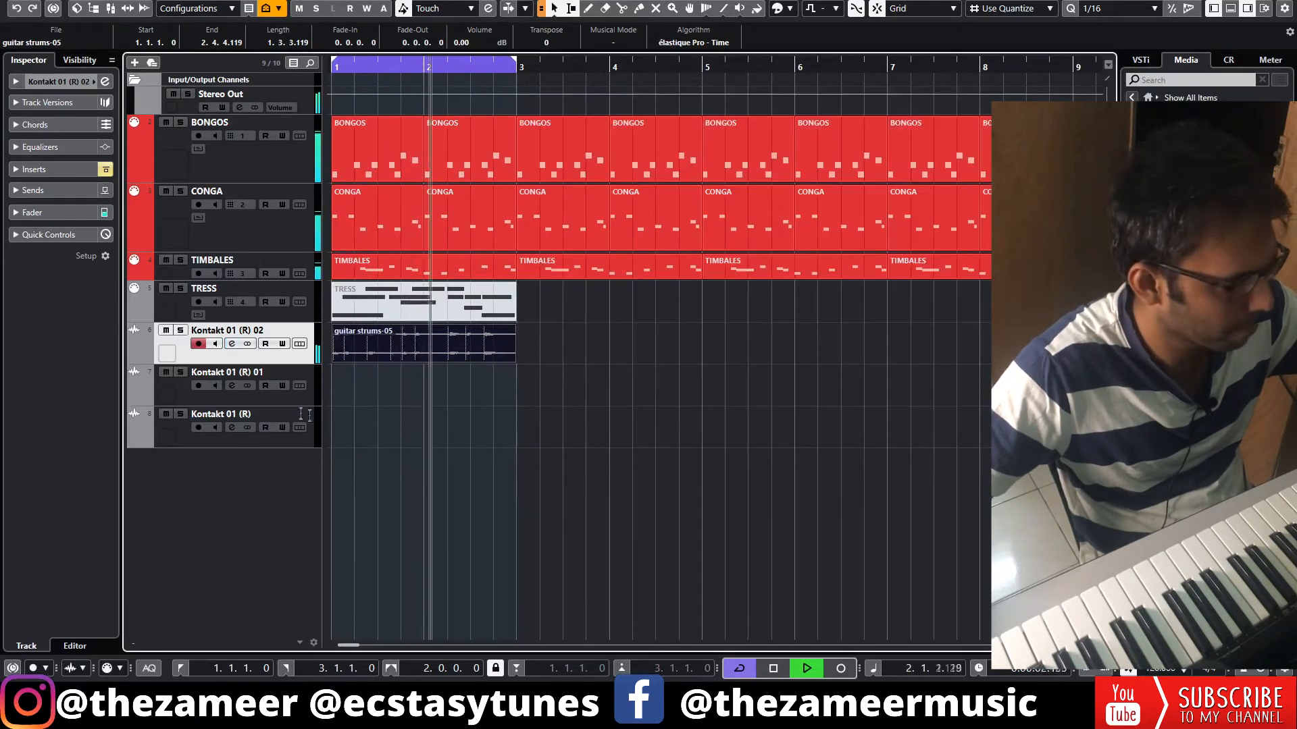
{"action": "key", "text": "space"}
Add an FX channel named VERB with REVelation to the first send of Kontakt 01 (R) 02, with ER/Tail at 41%
{"action": "left_click", "coordinate": [58, 191]}
{"action": "right_click", "coordinate": [60, 228]}
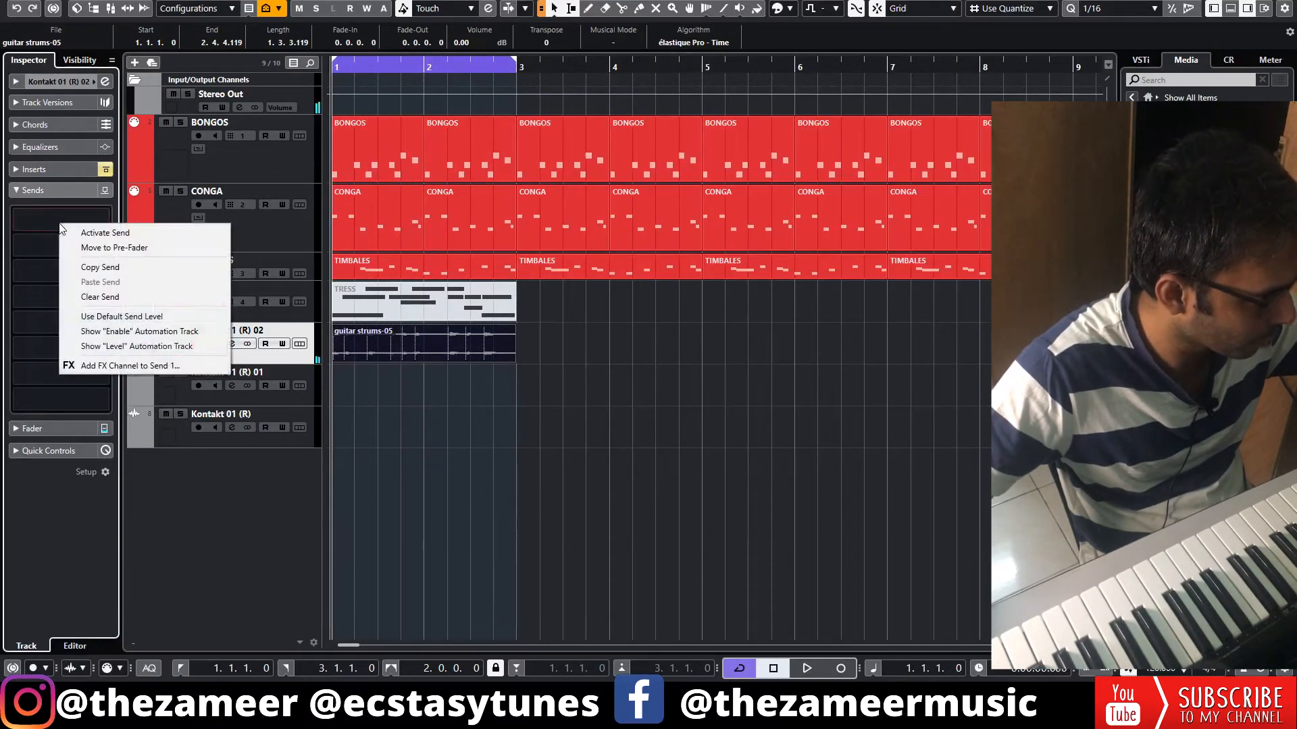
{"action": "left_click", "coordinate": [130, 366]}
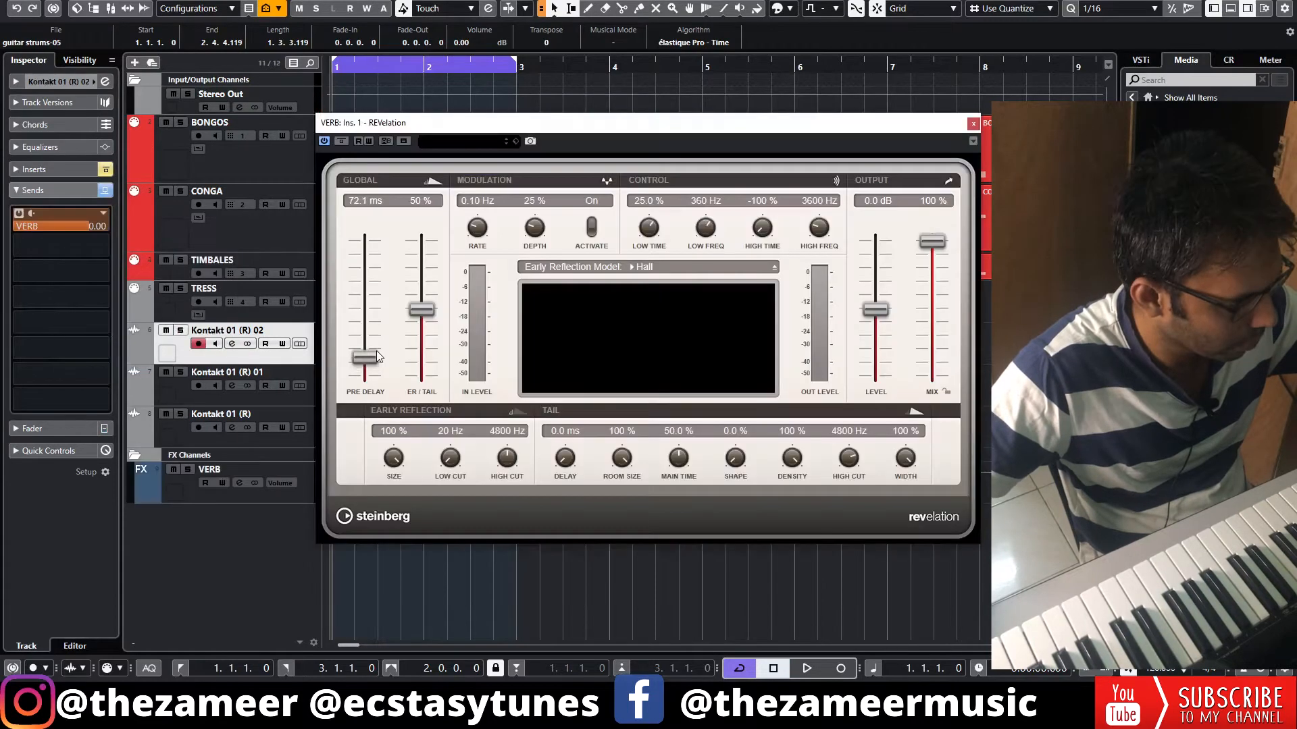
{"action": "key", "text": "space"}
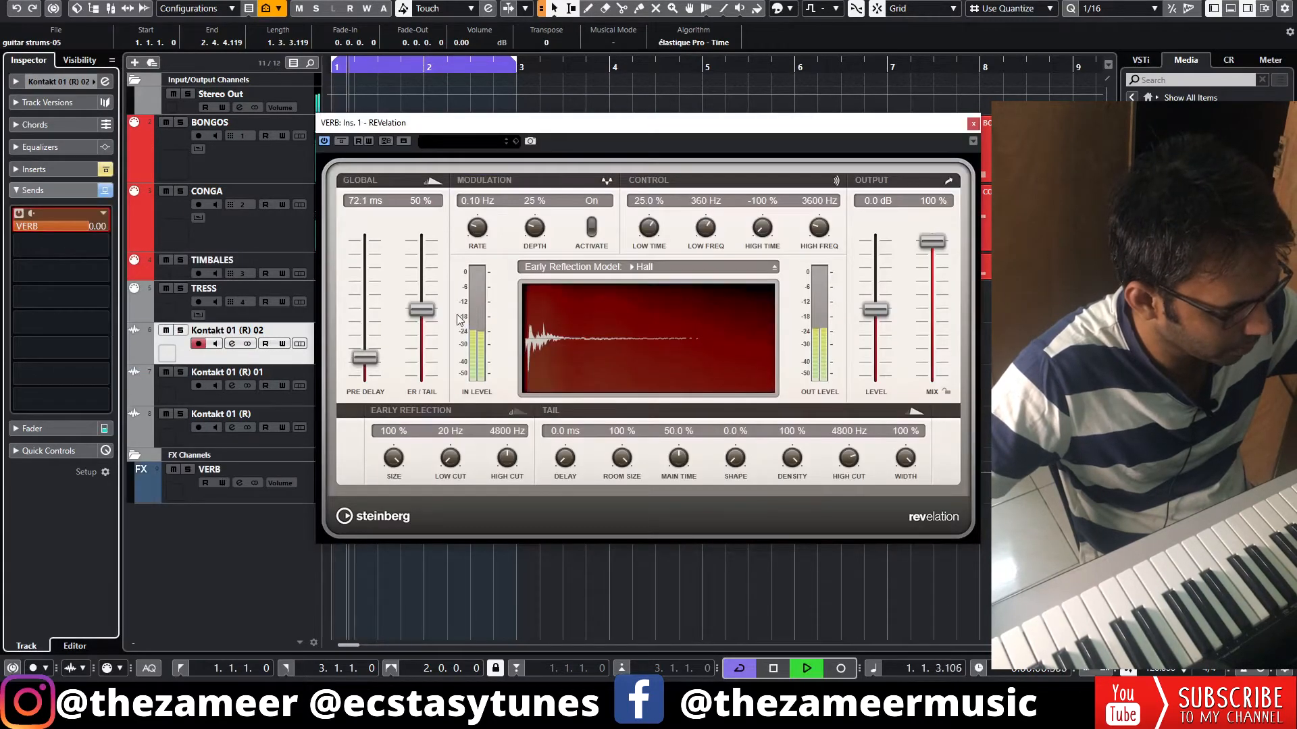
{"action": "left_click_drag", "start_coordinate": [431, 312], "coordinate": [433, 322]}
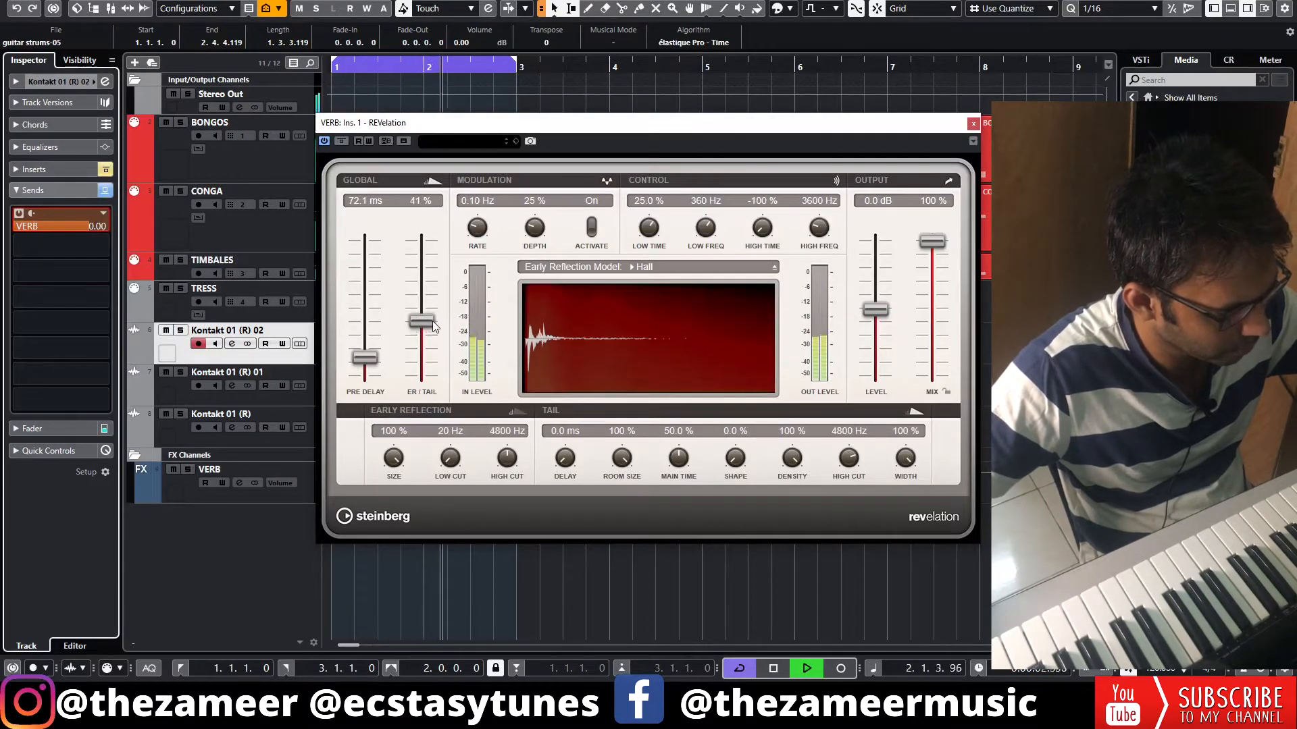
{"action": "left_click", "coordinate": [973, 123]}
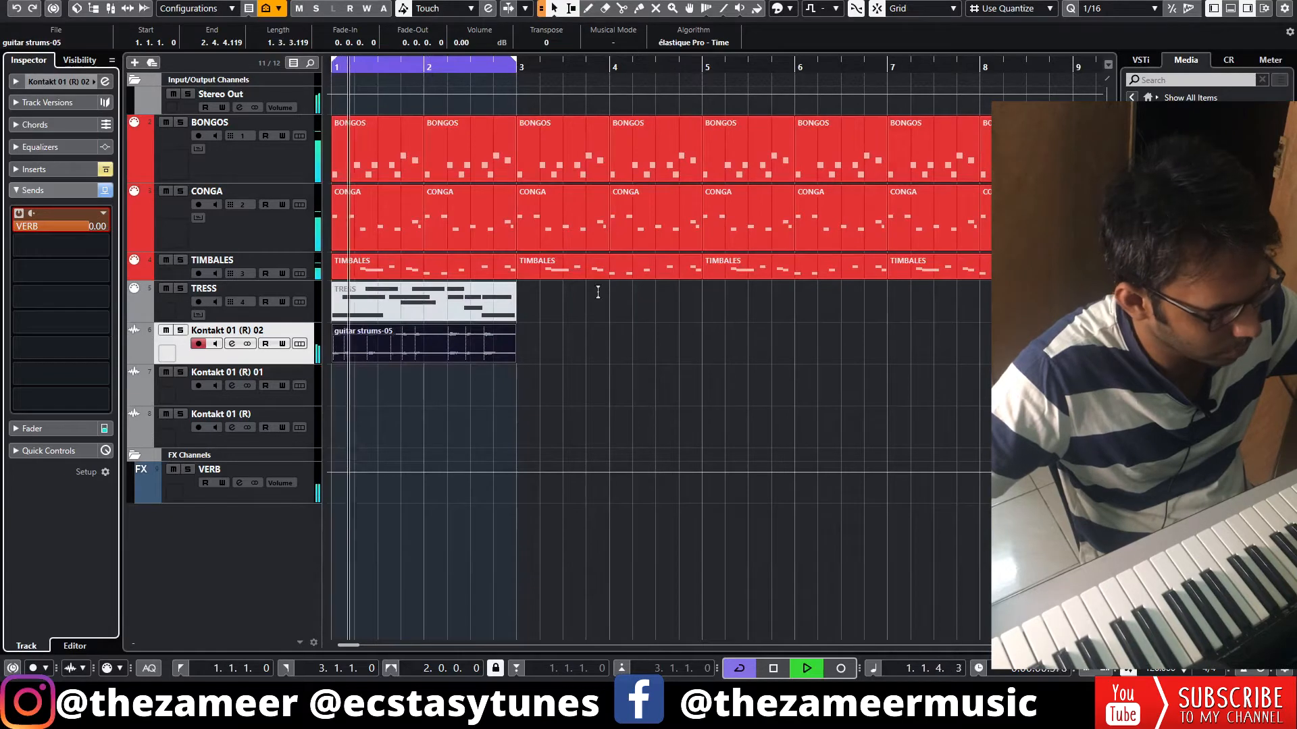
Check the inserts of the Kontakt 01 (R) 02 track during playback, and select the empty Kontakt 01 (R) 01 track
{"action": "left_click", "coordinate": [56, 173]}
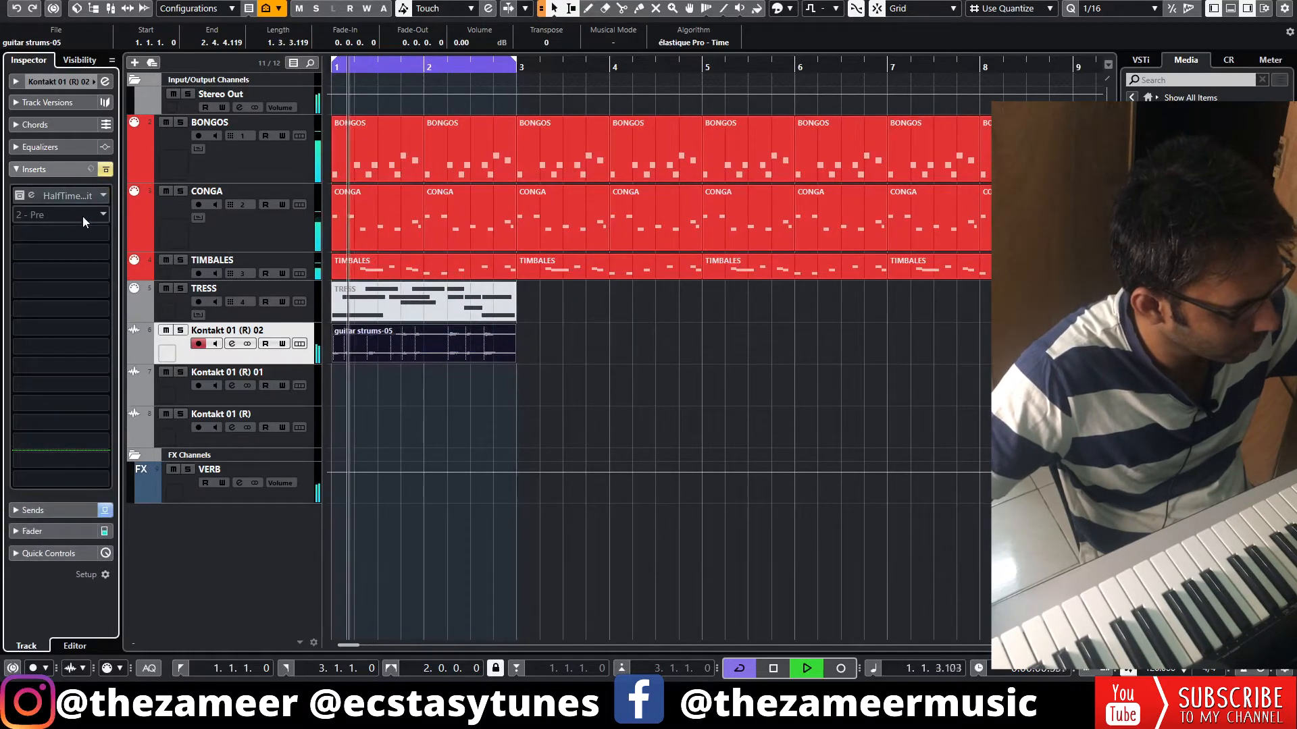
{"action": "left_click", "coordinate": [489, 359]}
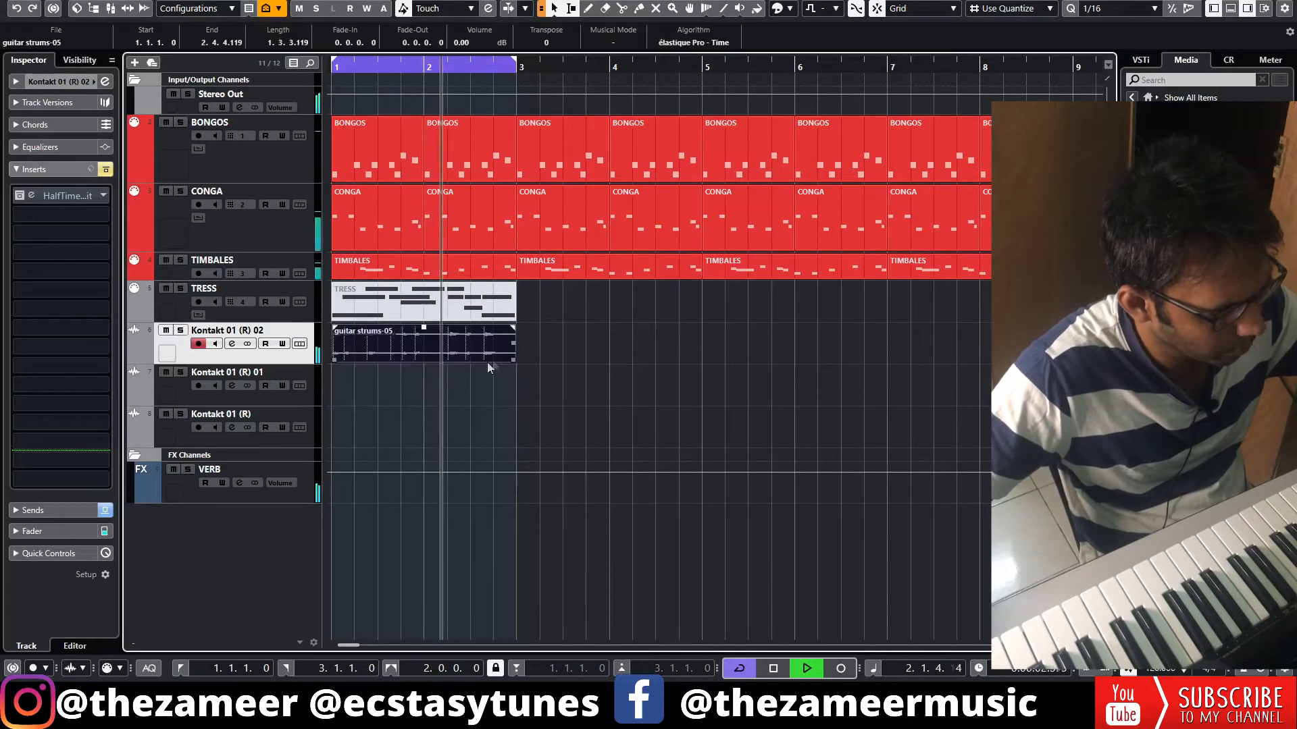
{"action": "key", "text": "space"}
{"action": "left_click", "coordinate": [169, 396]}
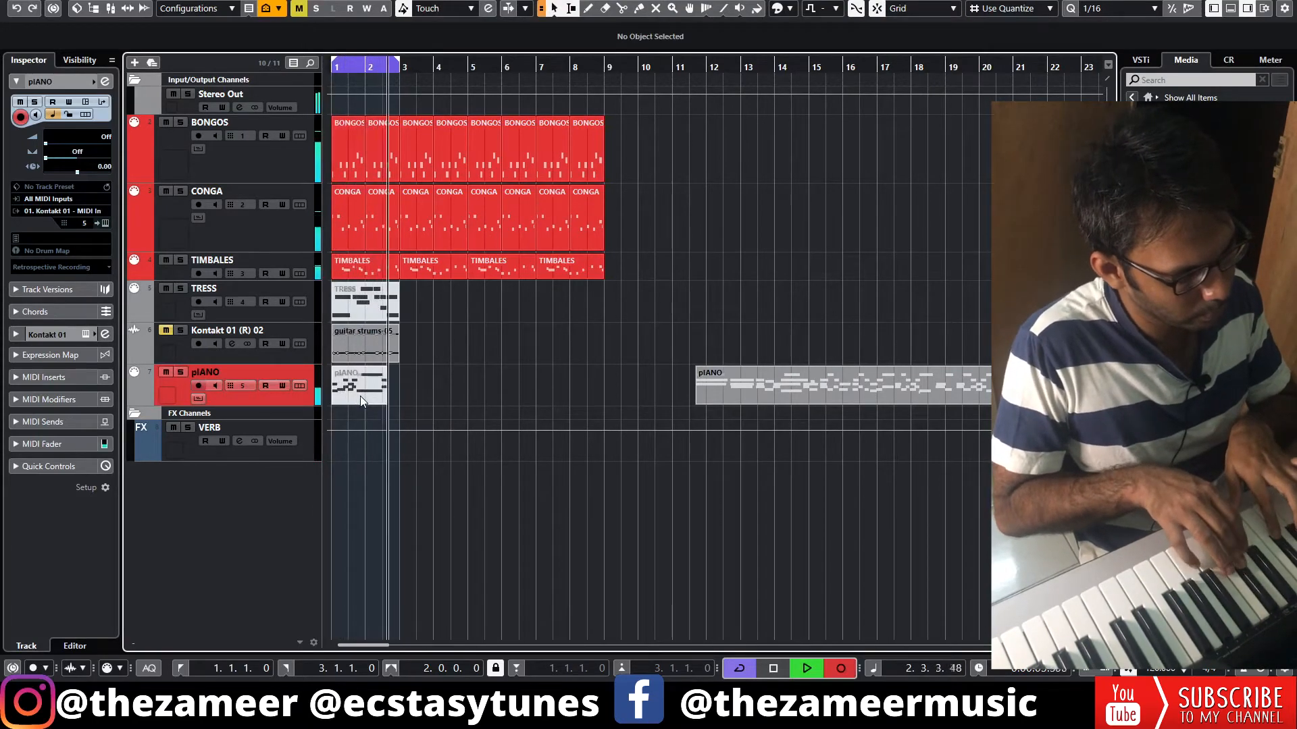
Finish recording the two-bar piano take, open the Take1 pIANO part for note editing and audition it
{"action": "key", "text": "space"}
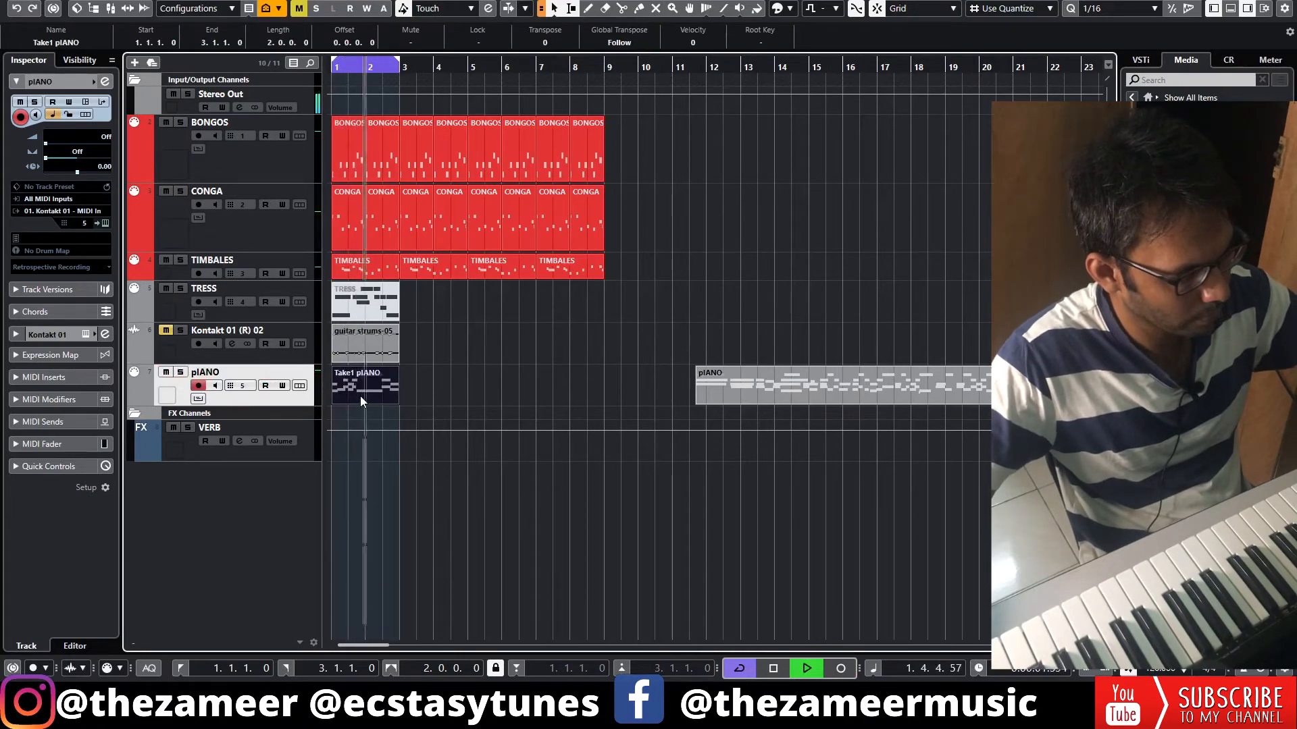
{"action": "double_click", "coordinate": [359, 396]}
{"action": "left_click", "coordinate": [1086, 308]}
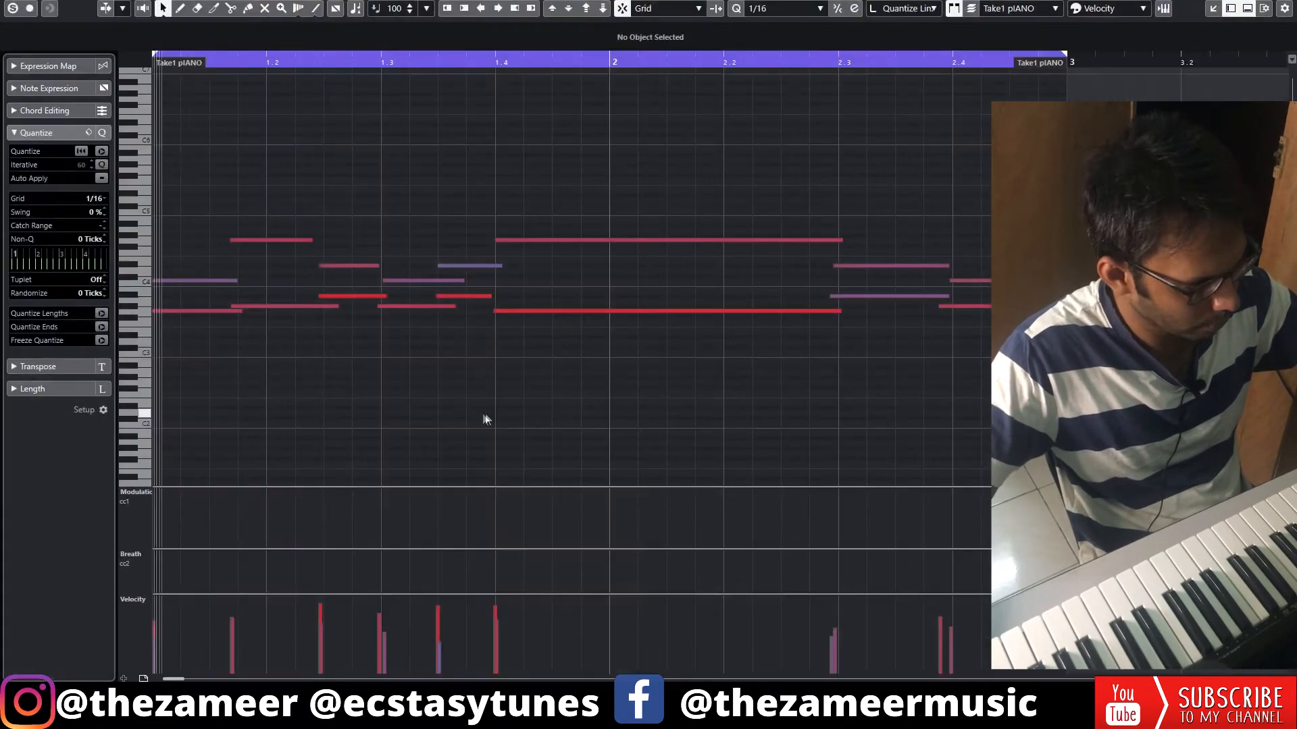
{"action": "key", "text": "space"}
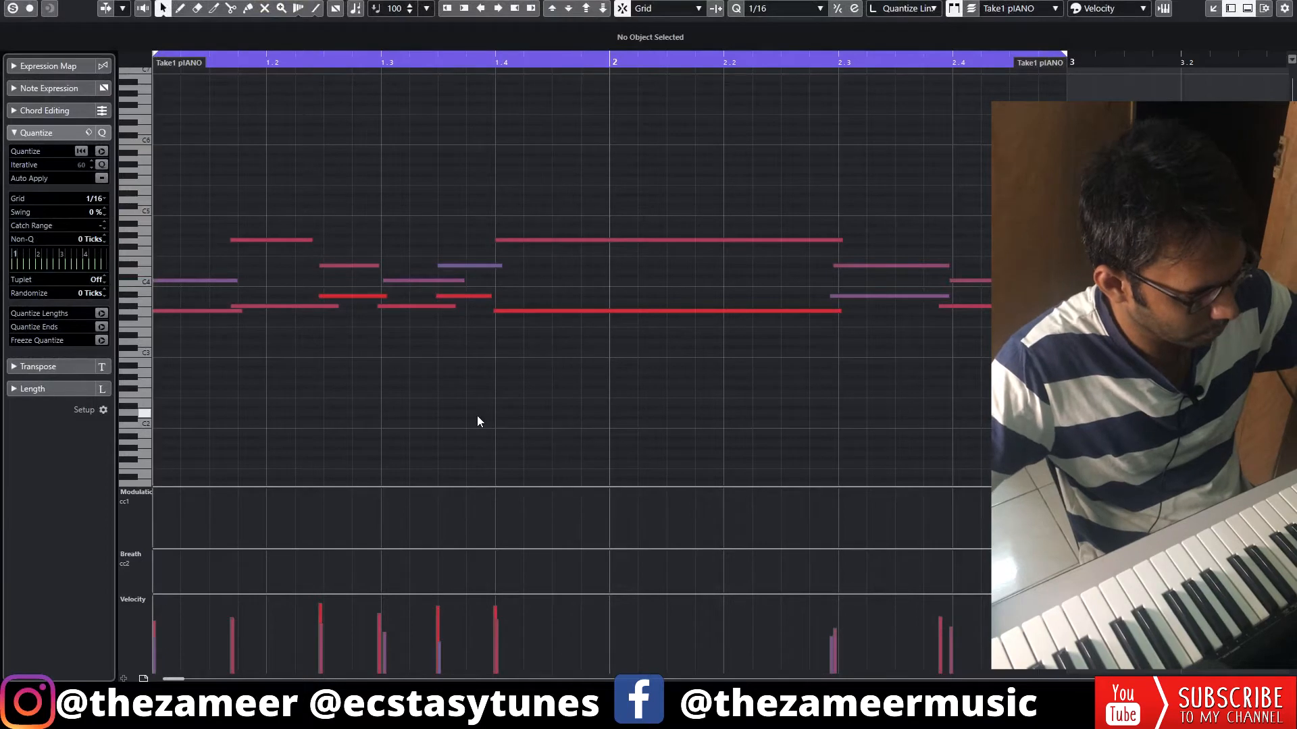
{"action": "key", "text": "space"}
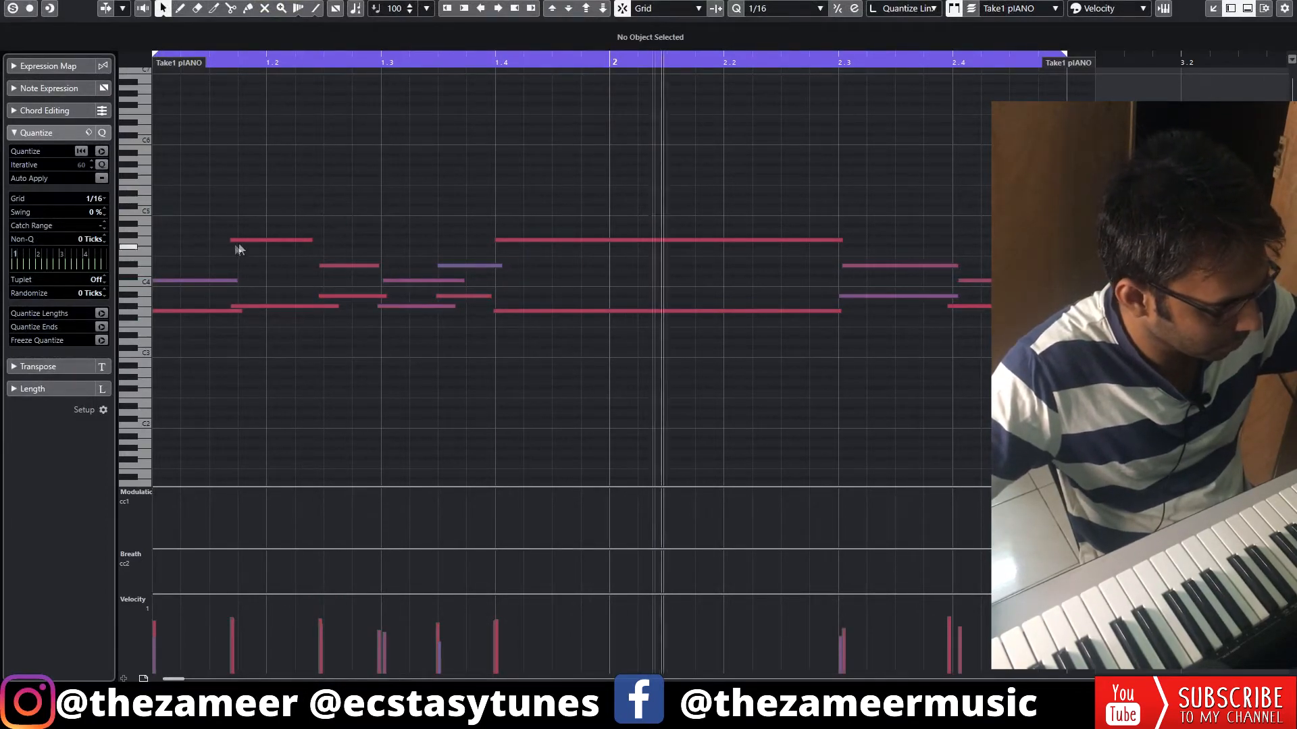
Quantize the piano notes just before 1.1.4 to the 1/16 grid and lengthen the opening C4 note and several beat 1.2 and 1.3 notes
{"action": "left_click_drag", "start_coordinate": [260, 211], "coordinate": [273, 318]}
{"action": "key", "text": "q"}
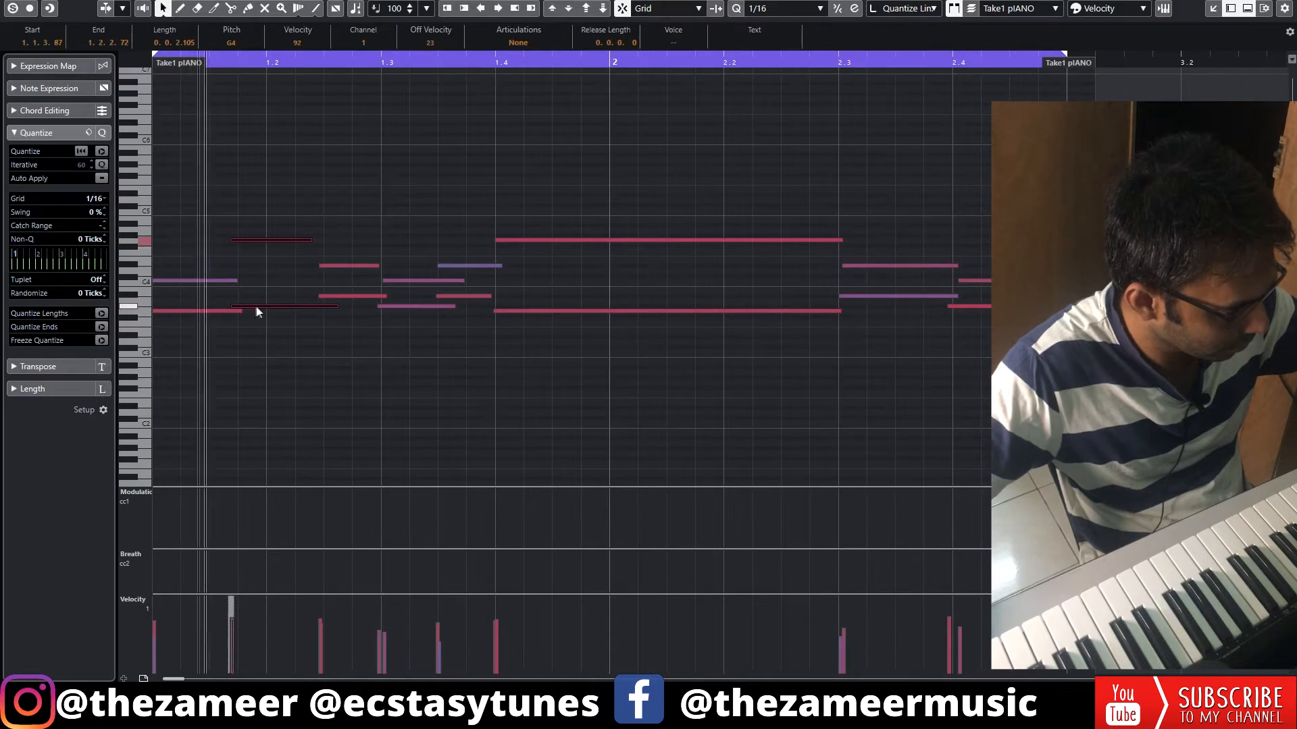
{"action": "left_click_drag", "start_coordinate": [237, 281], "coordinate": [285, 285]}
{"action": "left_click_drag", "start_coordinate": [333, 241], "coordinate": [550, 301]}
{"action": "left_click_drag", "start_coordinate": [761, 174], "coordinate": [817, 325]}
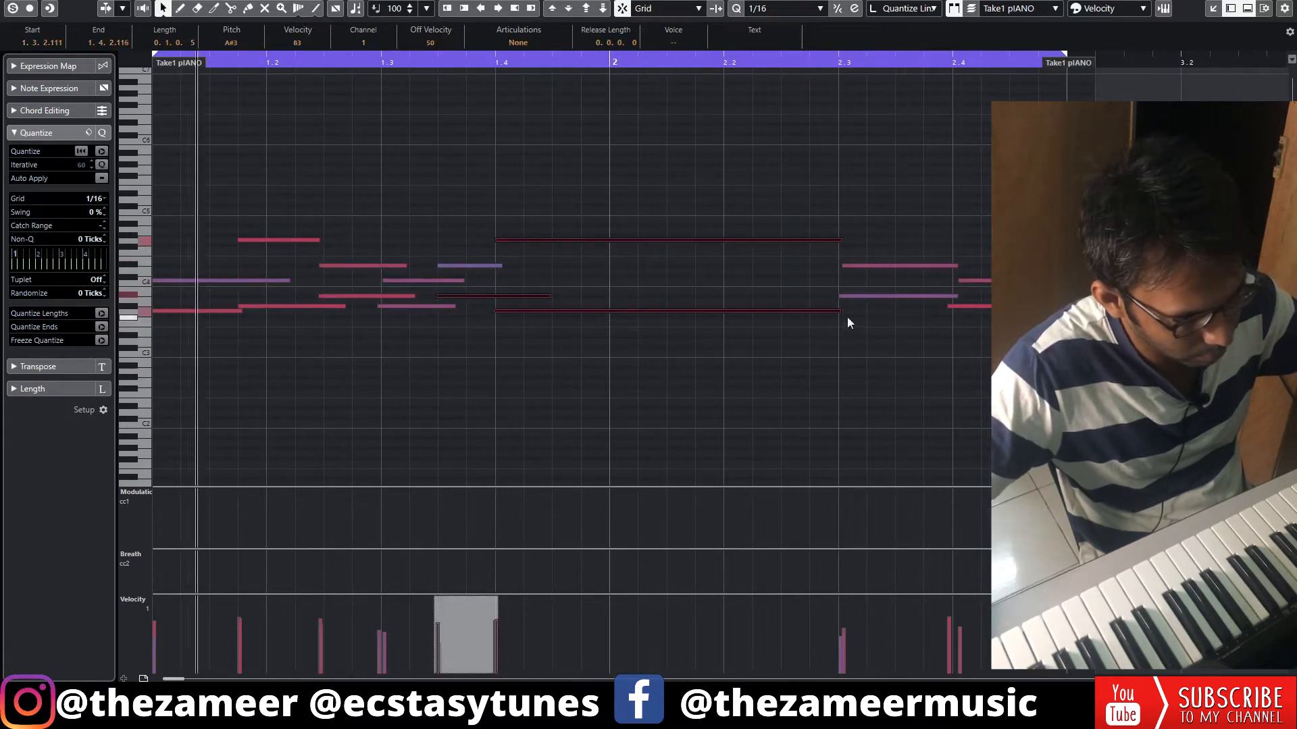
{"action": "left_click", "coordinate": [906, 342]}
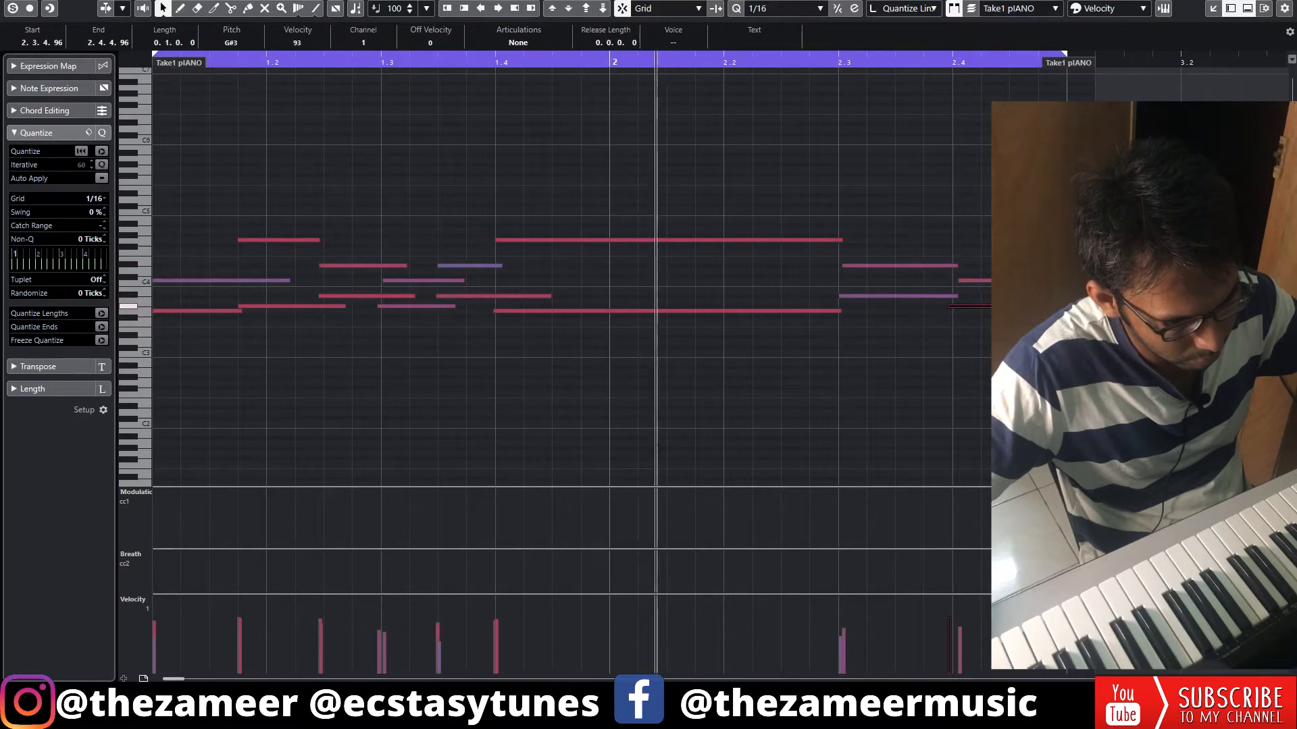
Close the note editor to return to the full arrangement and stop playback
{"action": "left_click", "coordinate": [1213, 9]}
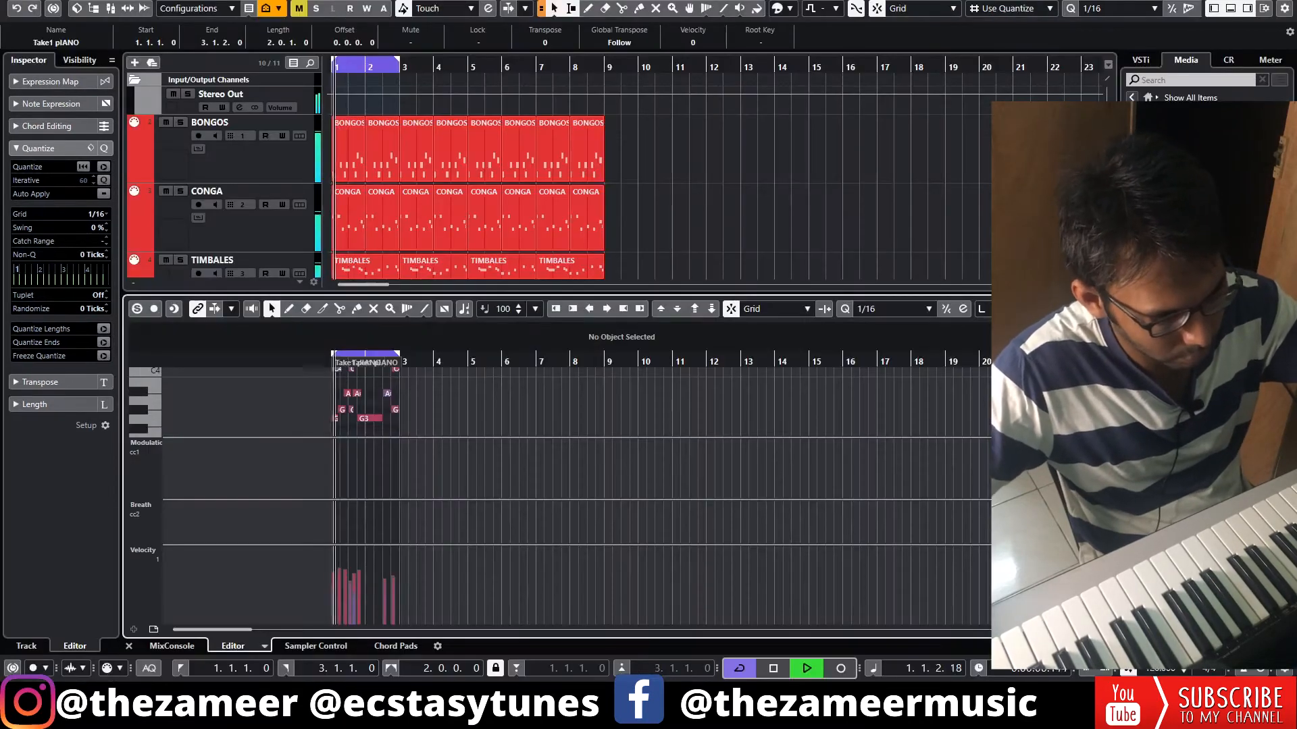
{"action": "left_click", "coordinate": [1230, 9]}
{"action": "key", "text": "space"}
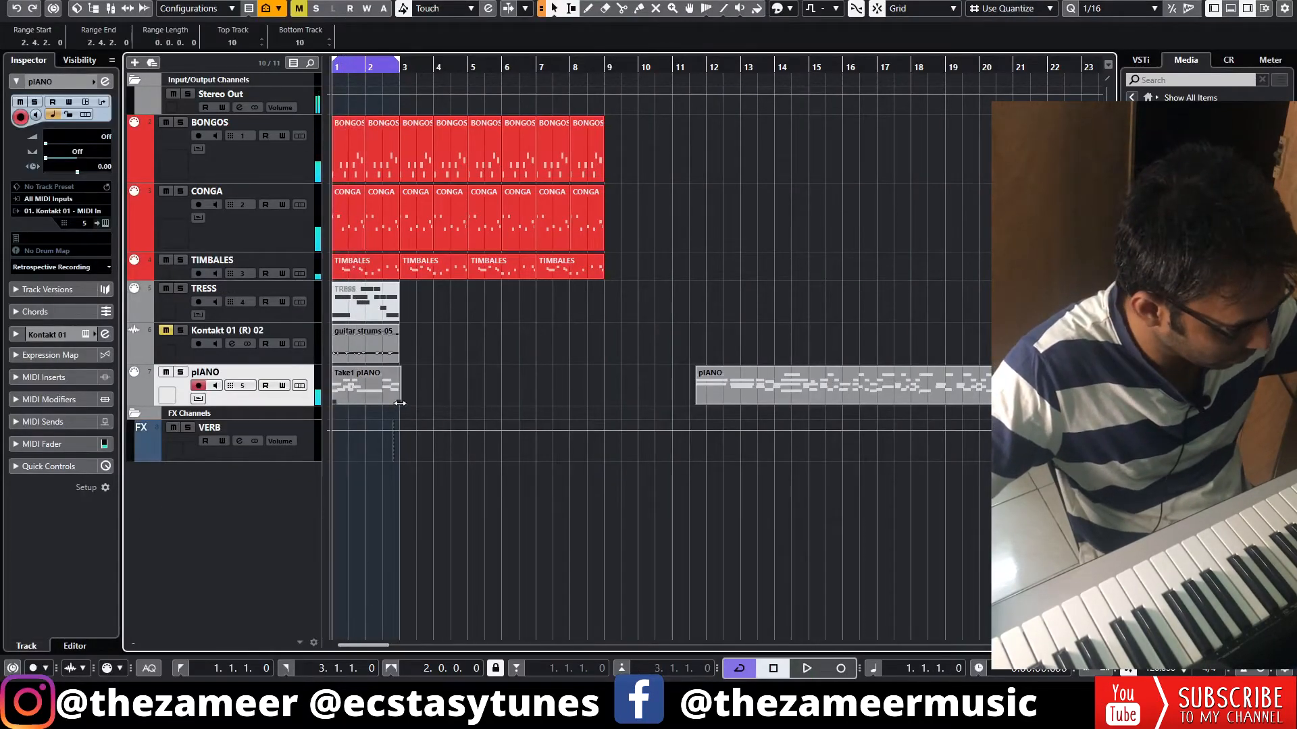
Render the Take1 pIANO part in place to audio with the current settings
{"action": "left_click", "coordinate": [383, 390]}
{"action": "right_click", "coordinate": [376, 394]}
{"action": "mouse_move", "coordinate": [464, 178]}
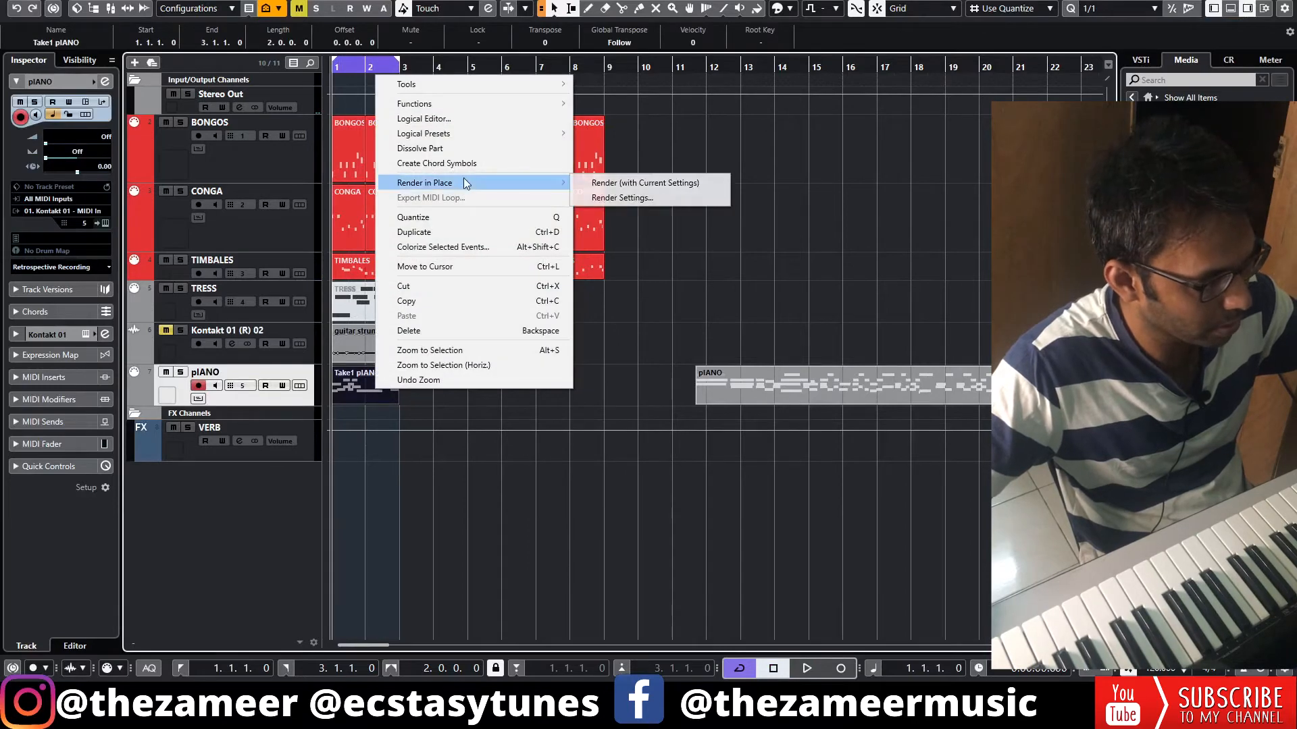
{"action": "left_click", "coordinate": [635, 185]}
Insert HalfTime on the rendered piano track, limiting its band to above 292 Hz and setting the mix to 96%
{"action": "left_click", "coordinate": [55, 204]}
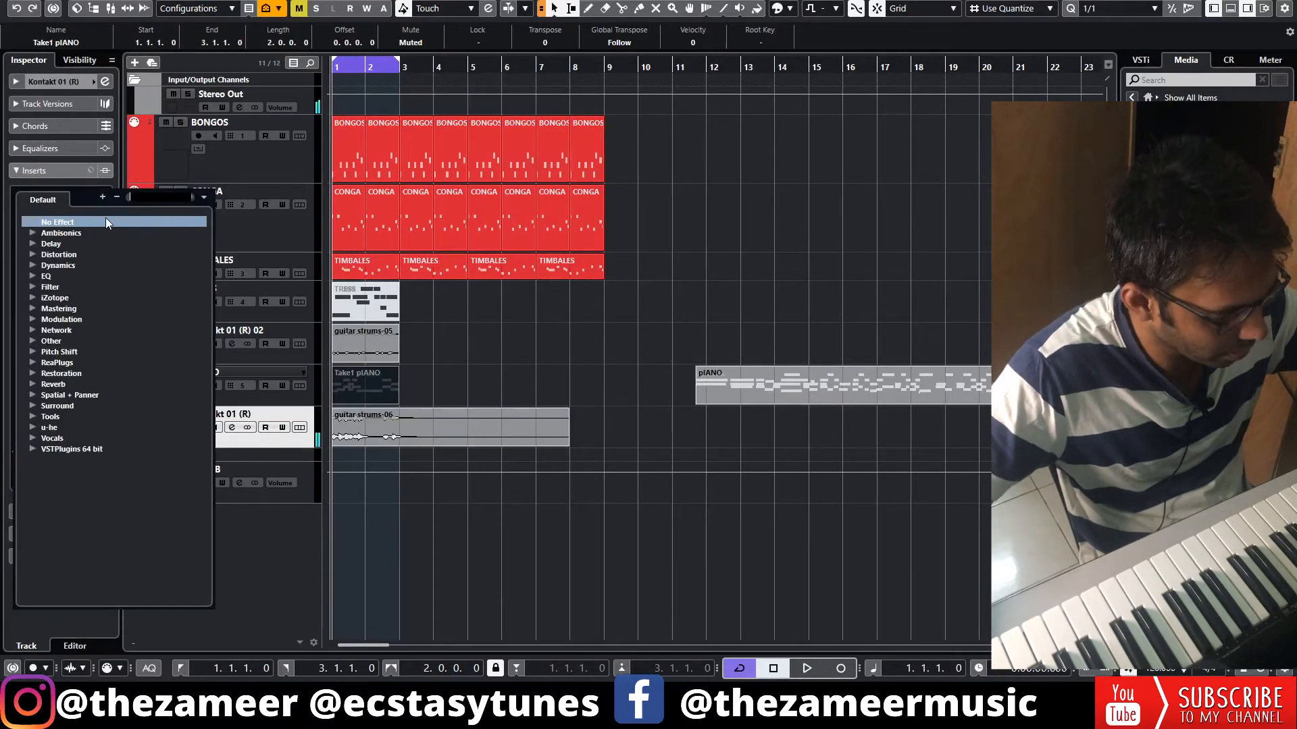
{"action": "type", "text": "H"}
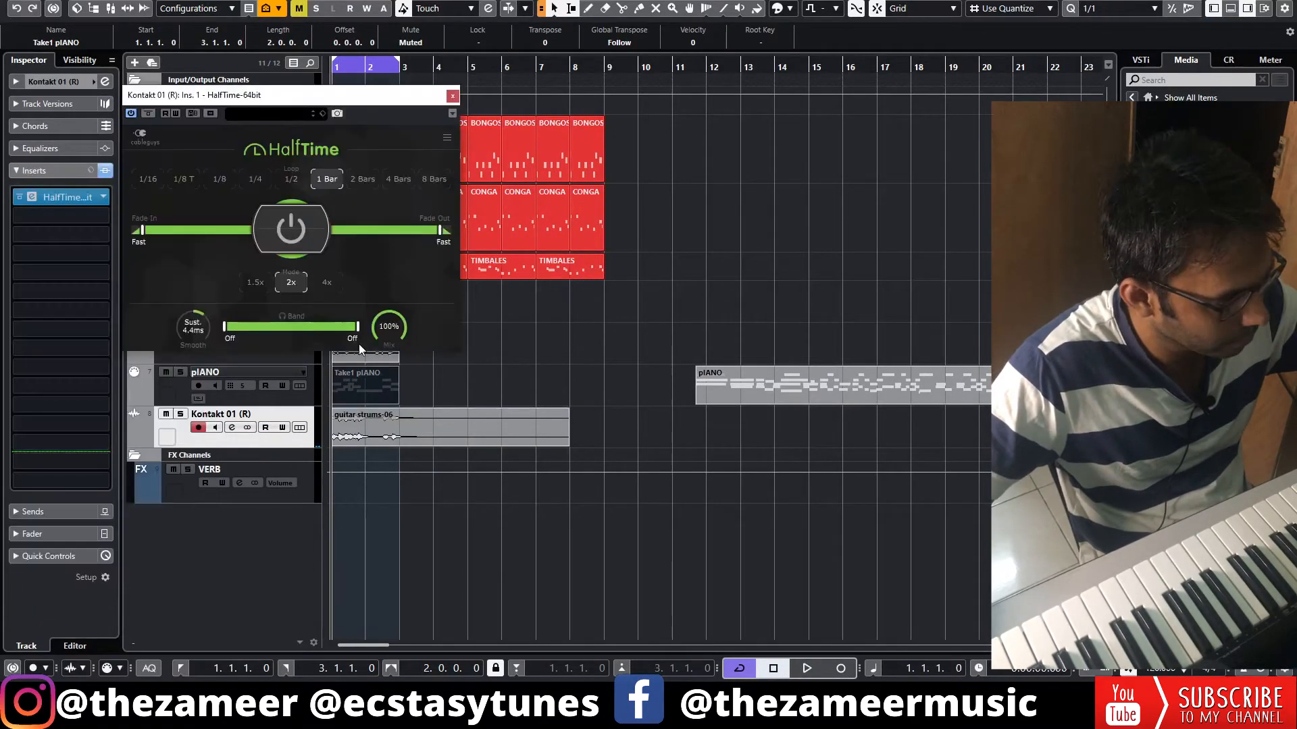
{"action": "key", "text": "space"}
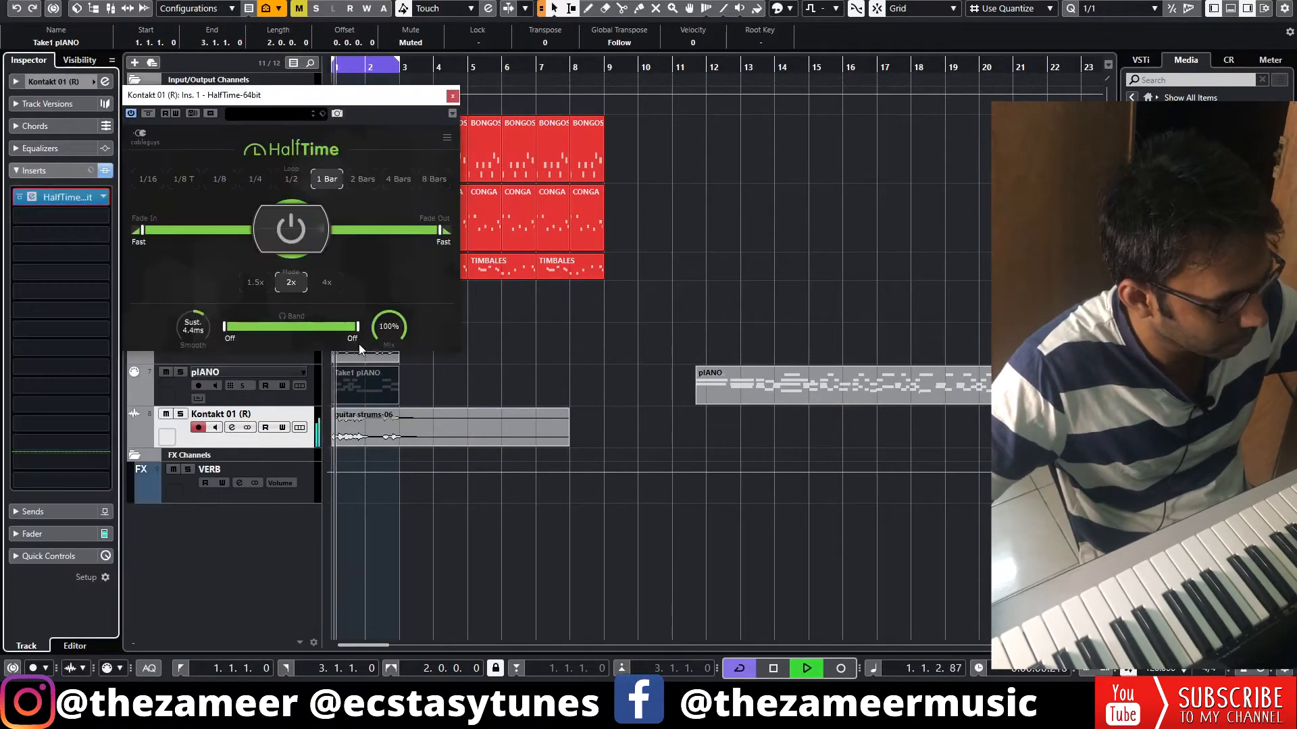
{"action": "left_click_drag", "start_coordinate": [225, 327], "coordinate": [264, 327]}
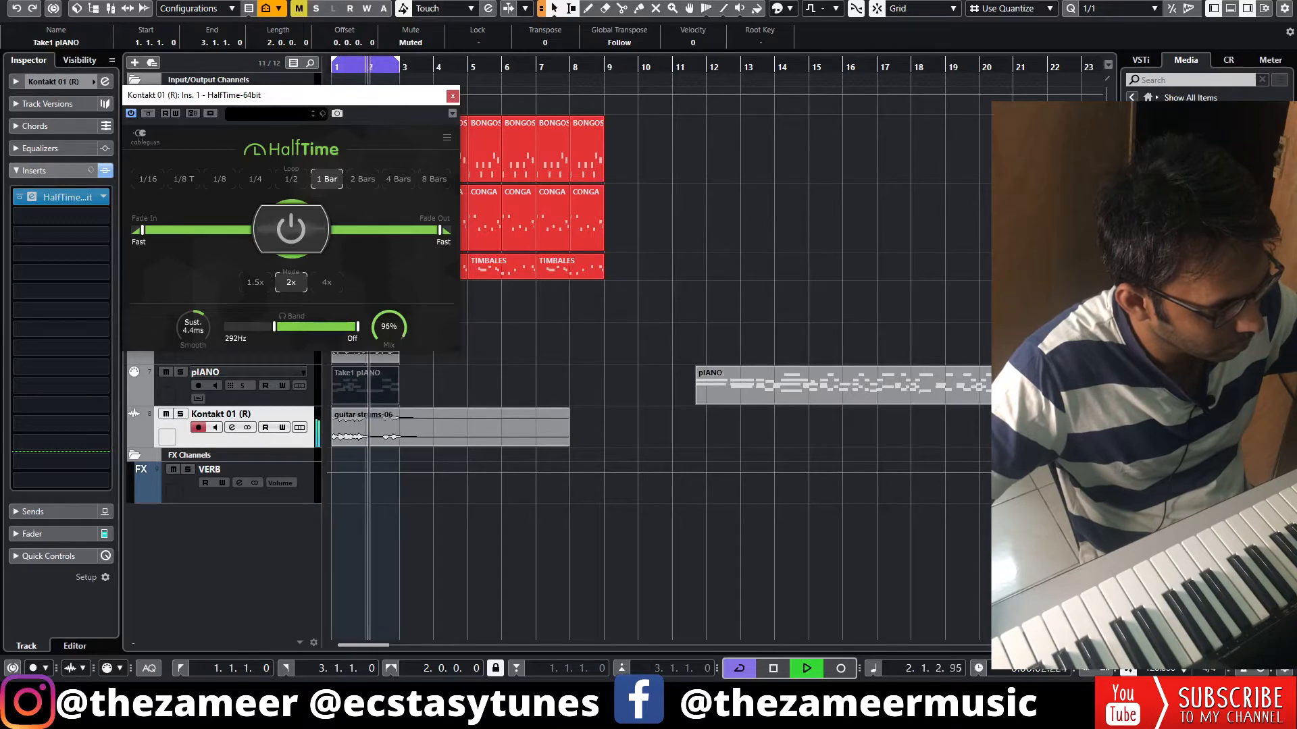
{"action": "left_click", "coordinate": [452, 96]}
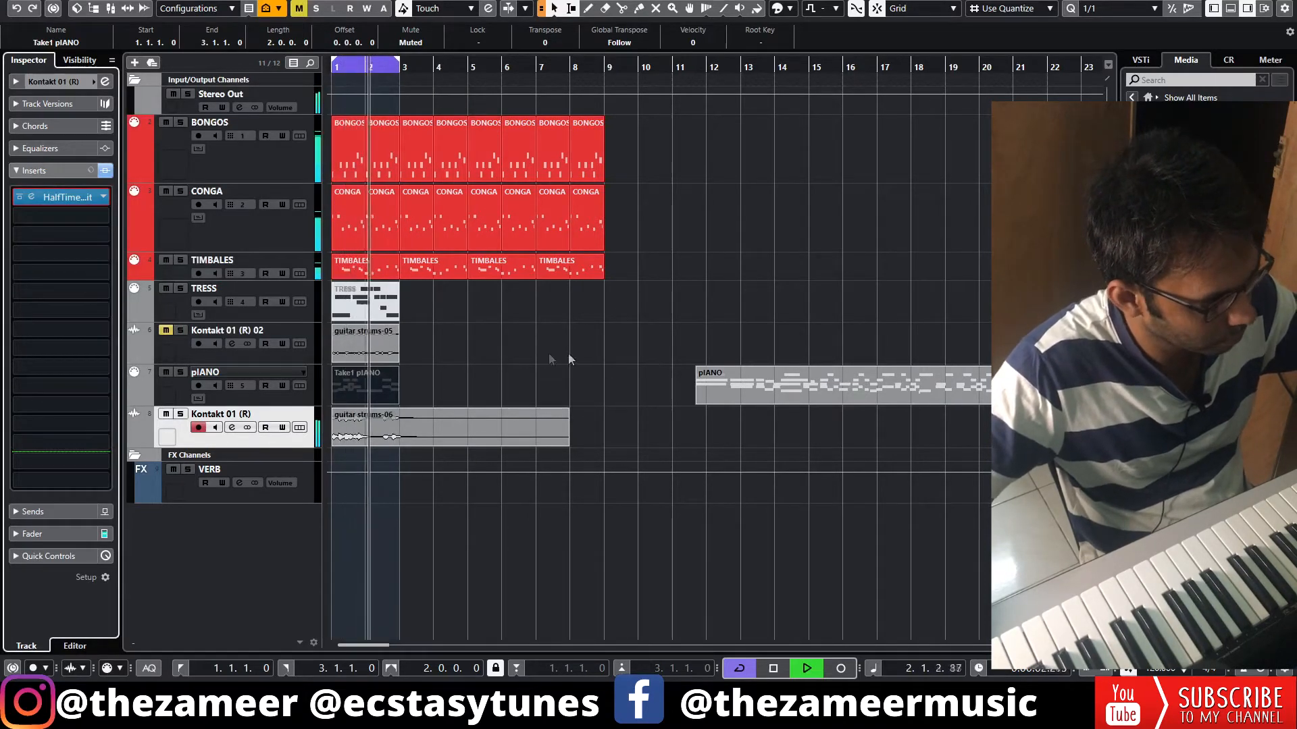
Play the loop with the Kontakt 01 (R) 02 guitar track unmuted, and mute that track again
{"action": "key", "text": "space"}
{"action": "left_click", "coordinate": [164, 335]}
{"action": "key", "text": "space"}
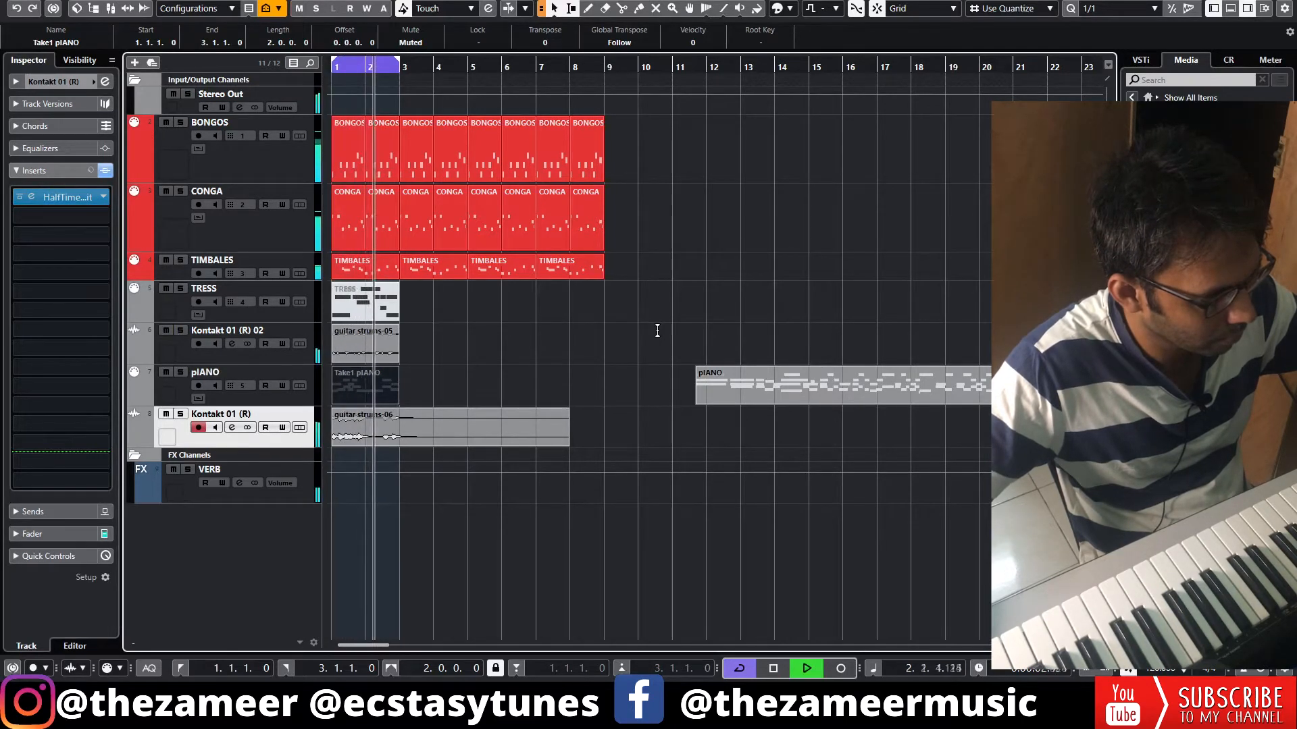
{"action": "key", "text": "space"}
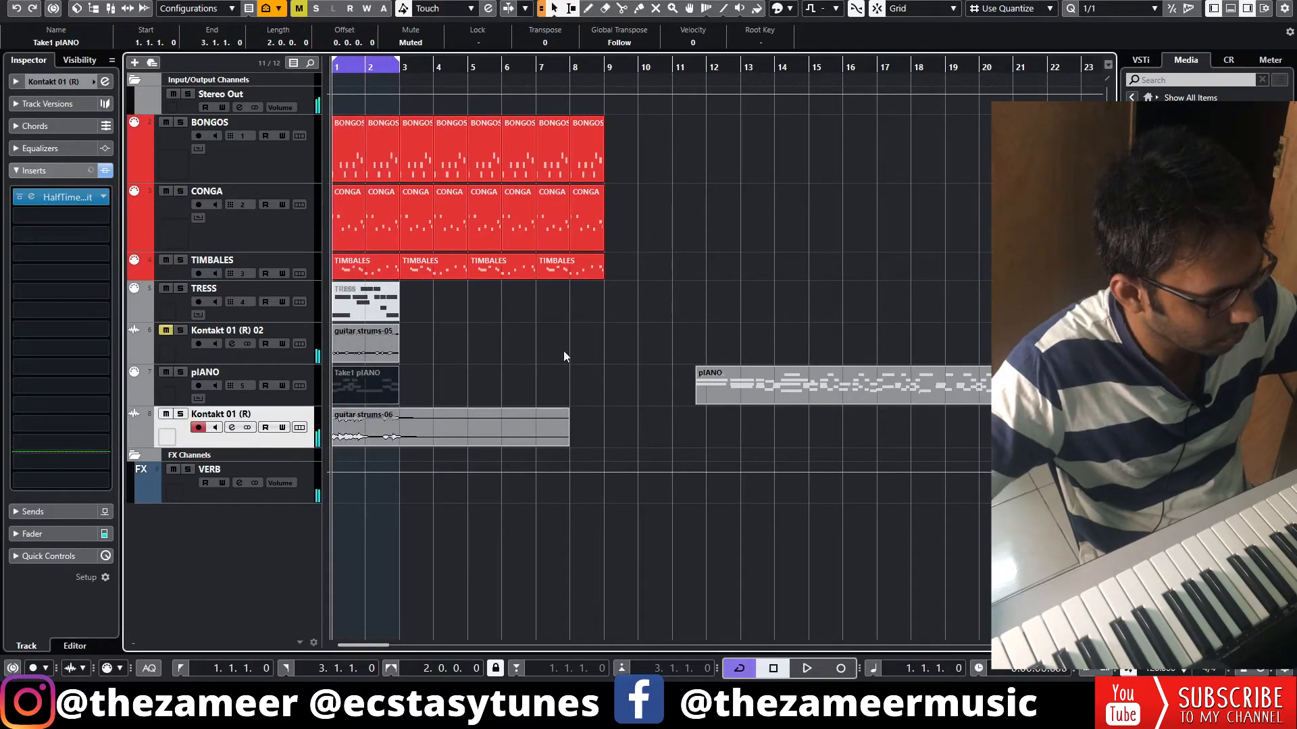
Enable the low-cut filter on the rendered piano track's channel while the loop plays, and close its channel settings
{"action": "key", "text": "space"}
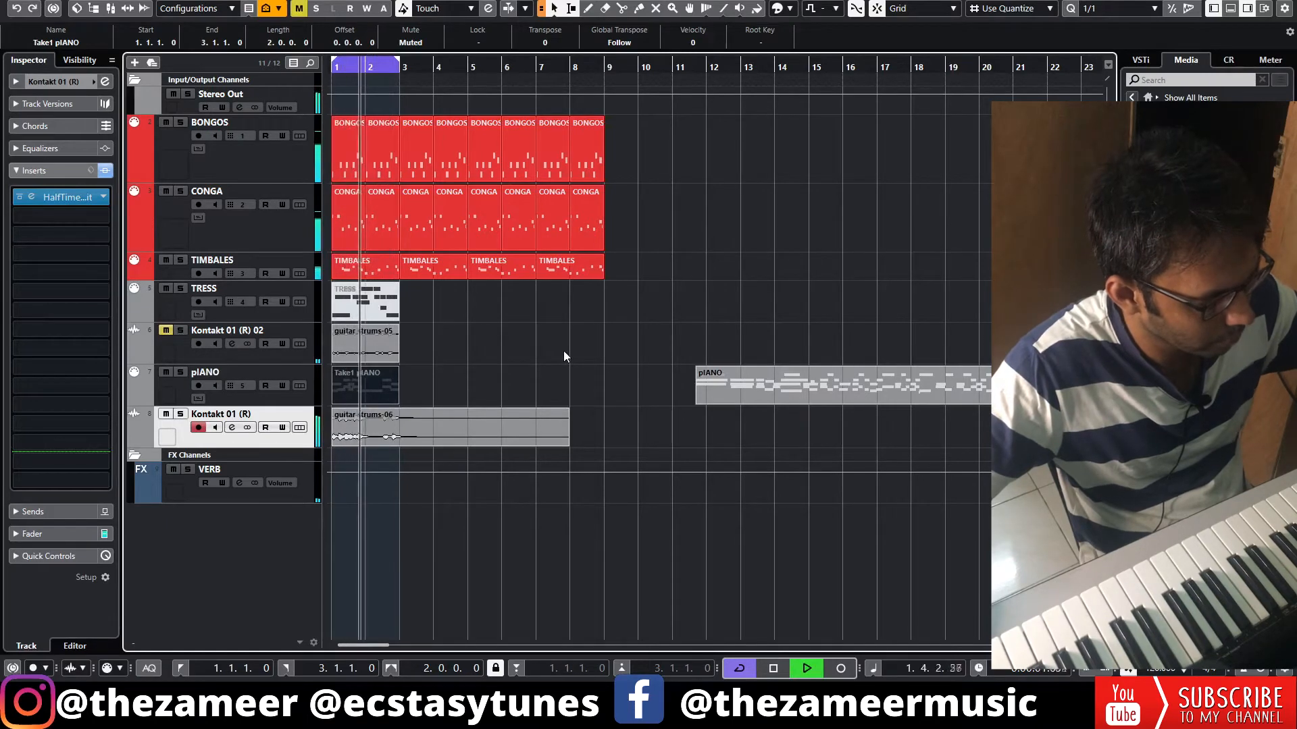
{"action": "left_click", "coordinate": [232, 427]}
{"action": "key", "text": "space"}
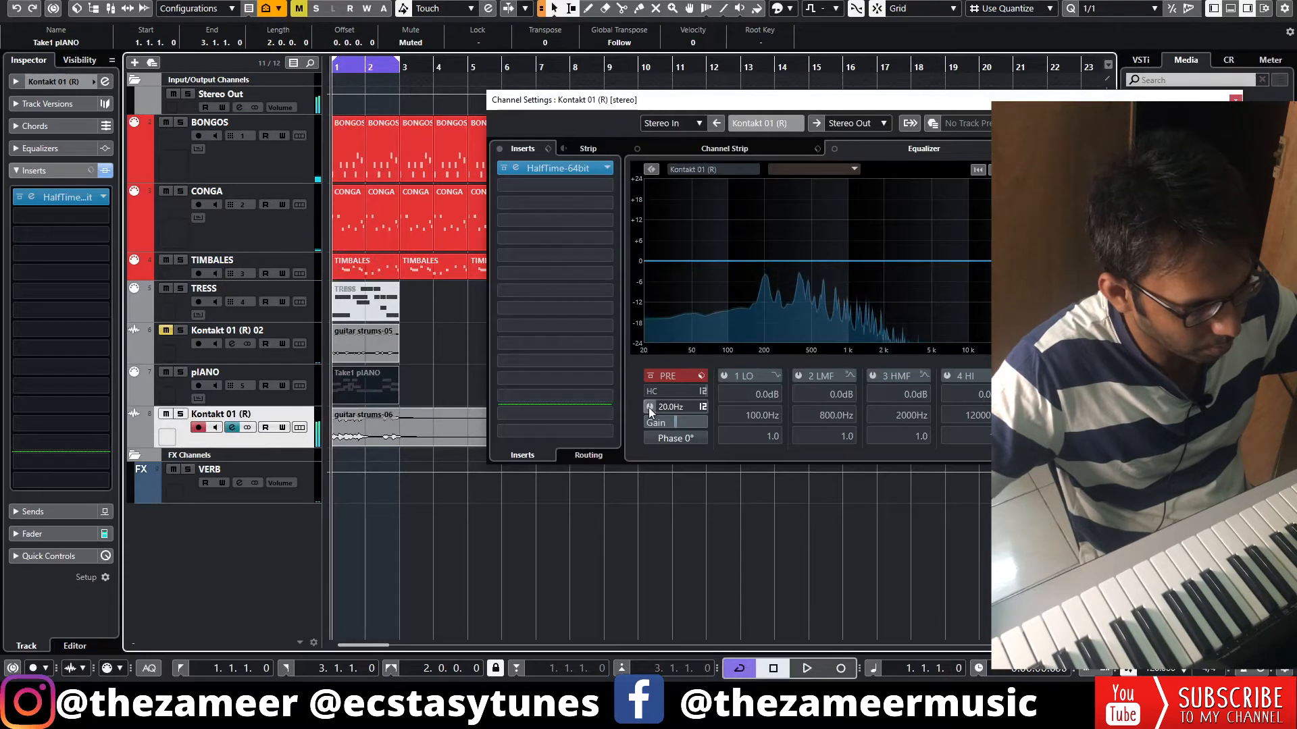
{"action": "left_click", "coordinate": [648, 407]}
{"action": "key", "text": "space"}
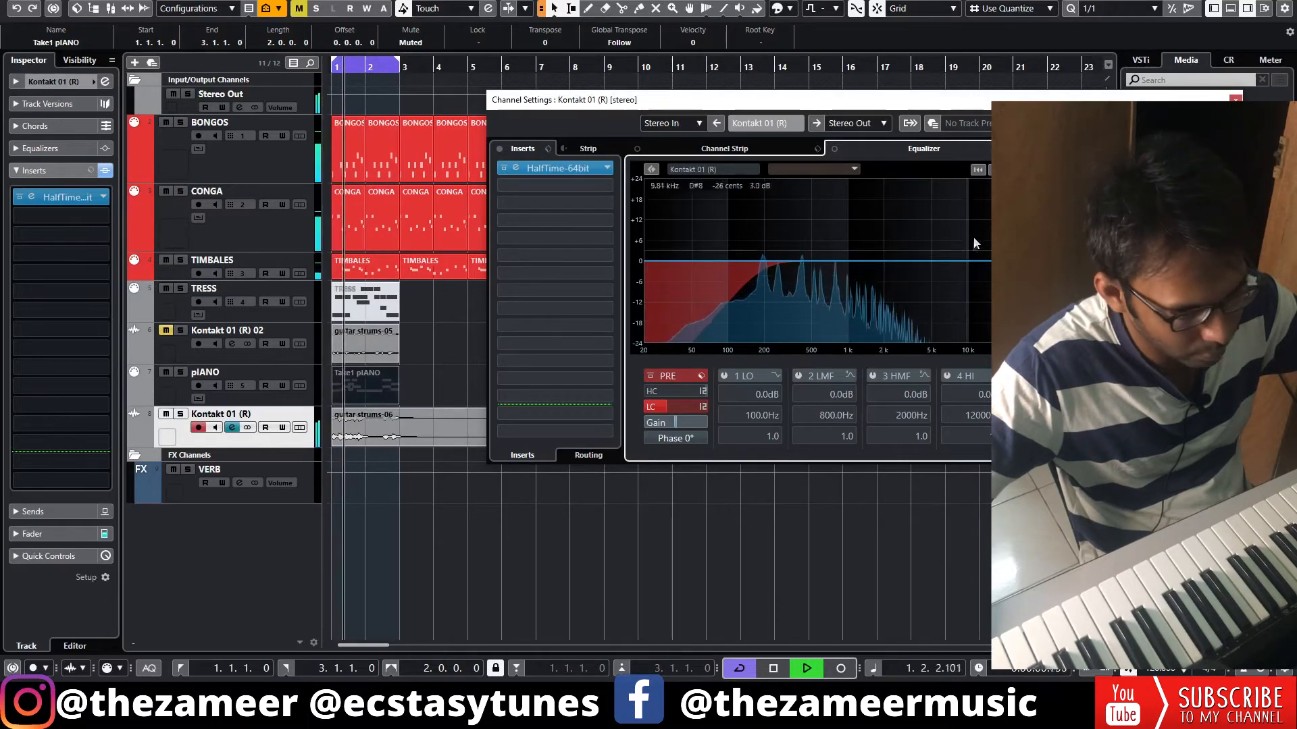
{"action": "left_click", "coordinate": [1235, 100]}
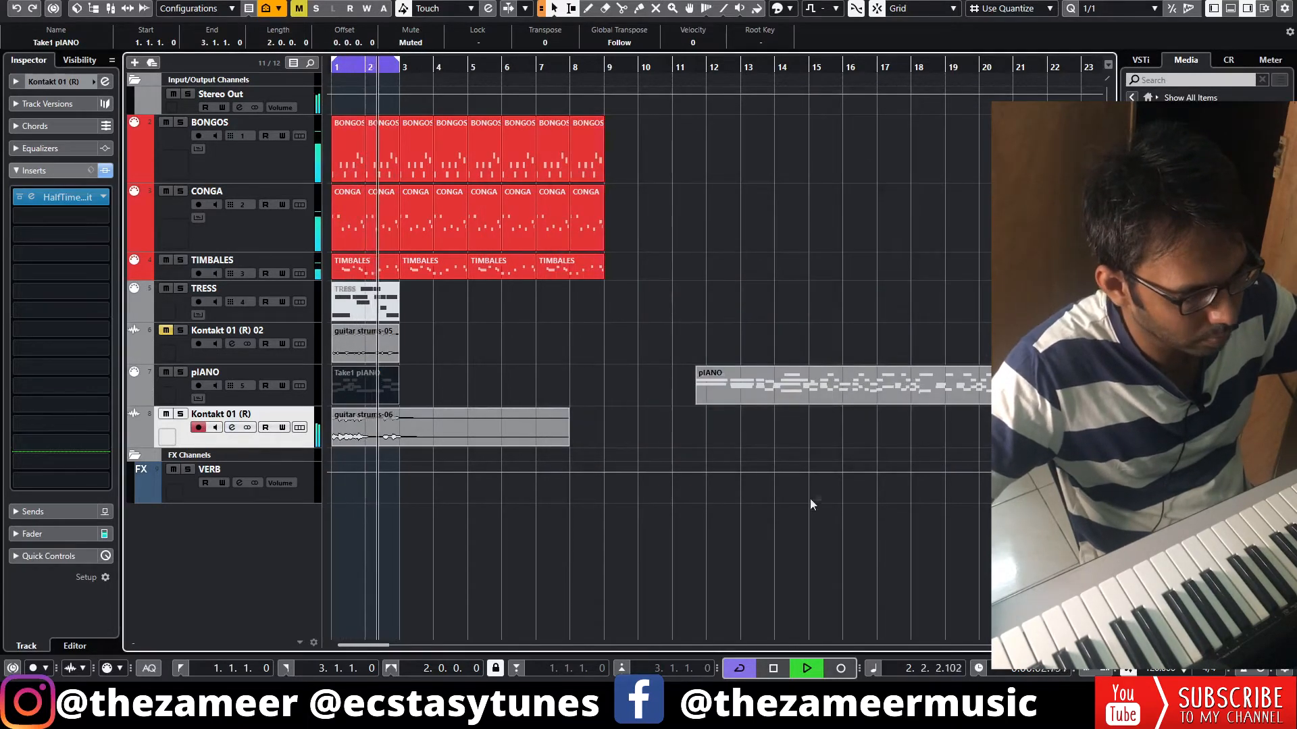
Delete the long unused pIANO part that starts around bar 12
{"action": "left_click", "coordinate": [715, 431]}
{"action": "scroll", "coordinate": [654, 390], "scroll_direction": "down", "scroll_amount": 5}
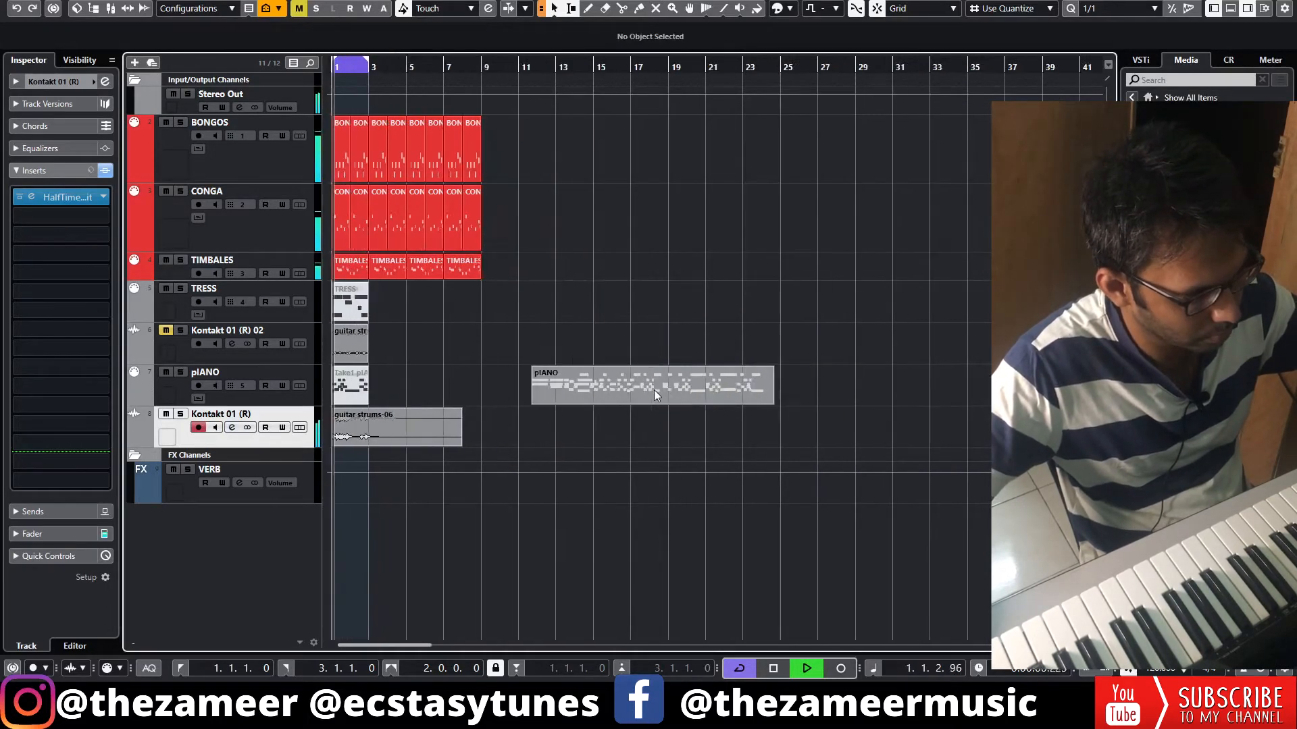
{"action": "left_click", "coordinate": [549, 395]}
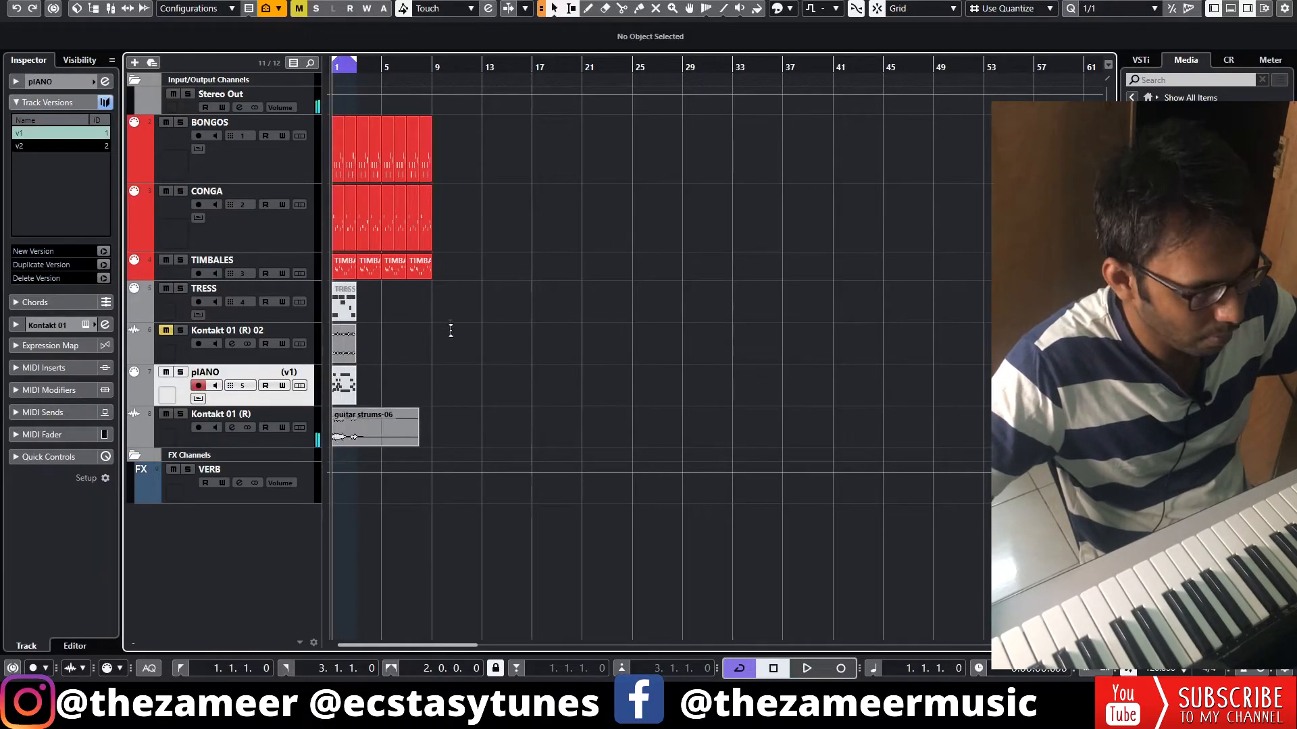
{"action": "scroll", "coordinate": [339, 224], "scroll_direction": "up", "scroll_amount": 5}
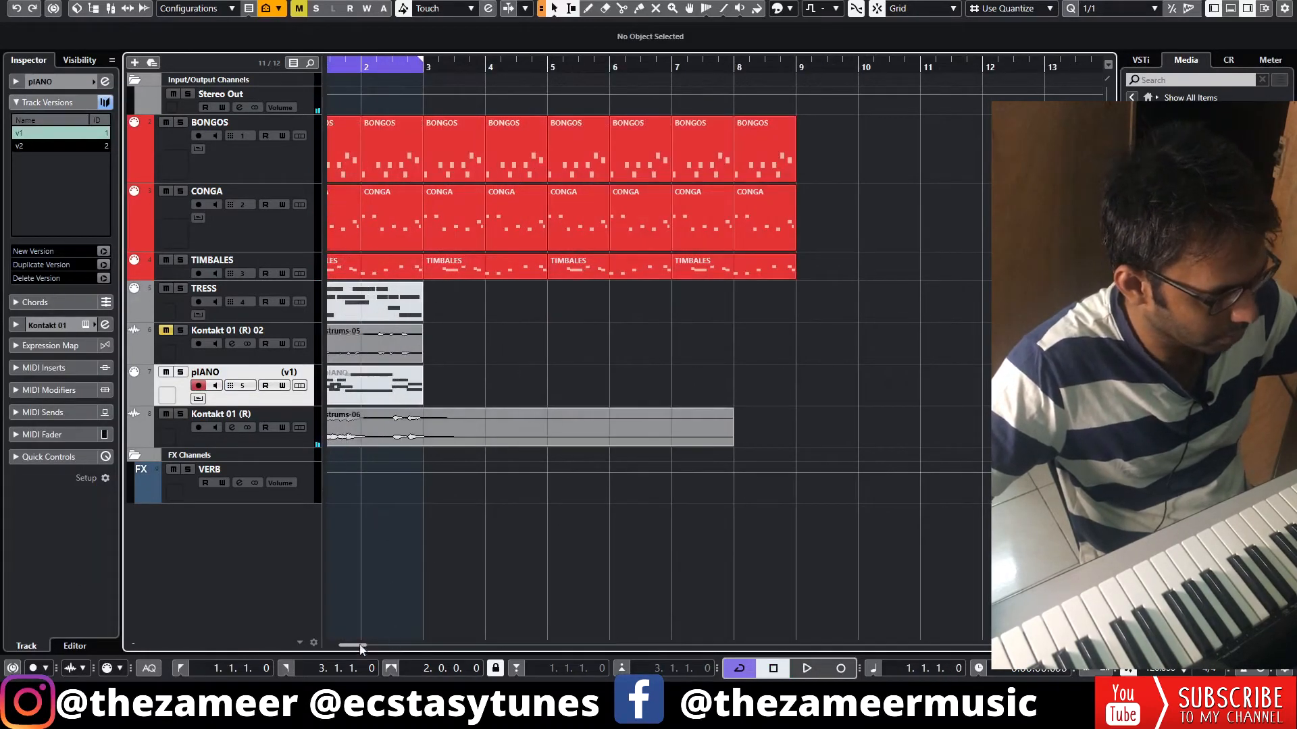
{"action": "left_click_drag", "start_coordinate": [361, 647], "coordinate": [313, 645]}
Add a send to VERB on the rendered piano track Kontakt 01 (R) and play the loop
{"action": "key", "text": "space"}
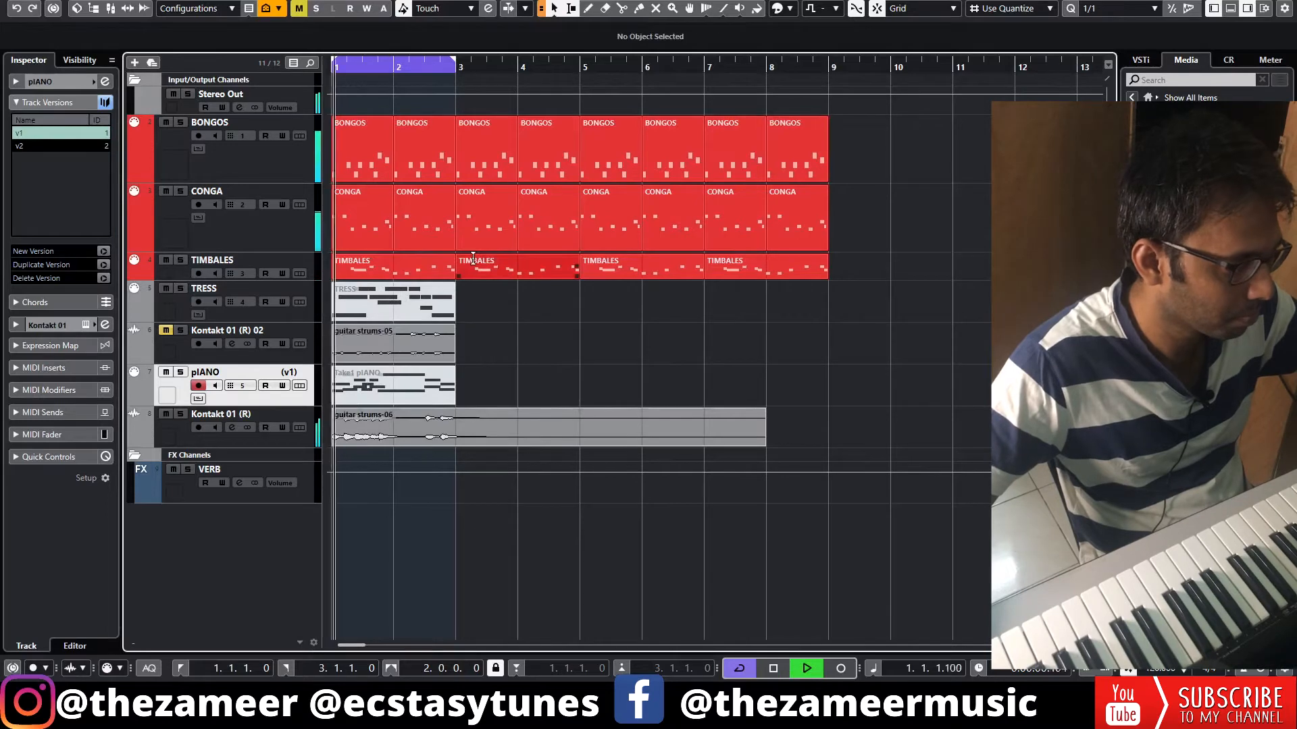
{"action": "left_click", "coordinate": [231, 427]}
{"action": "key", "text": "space"}
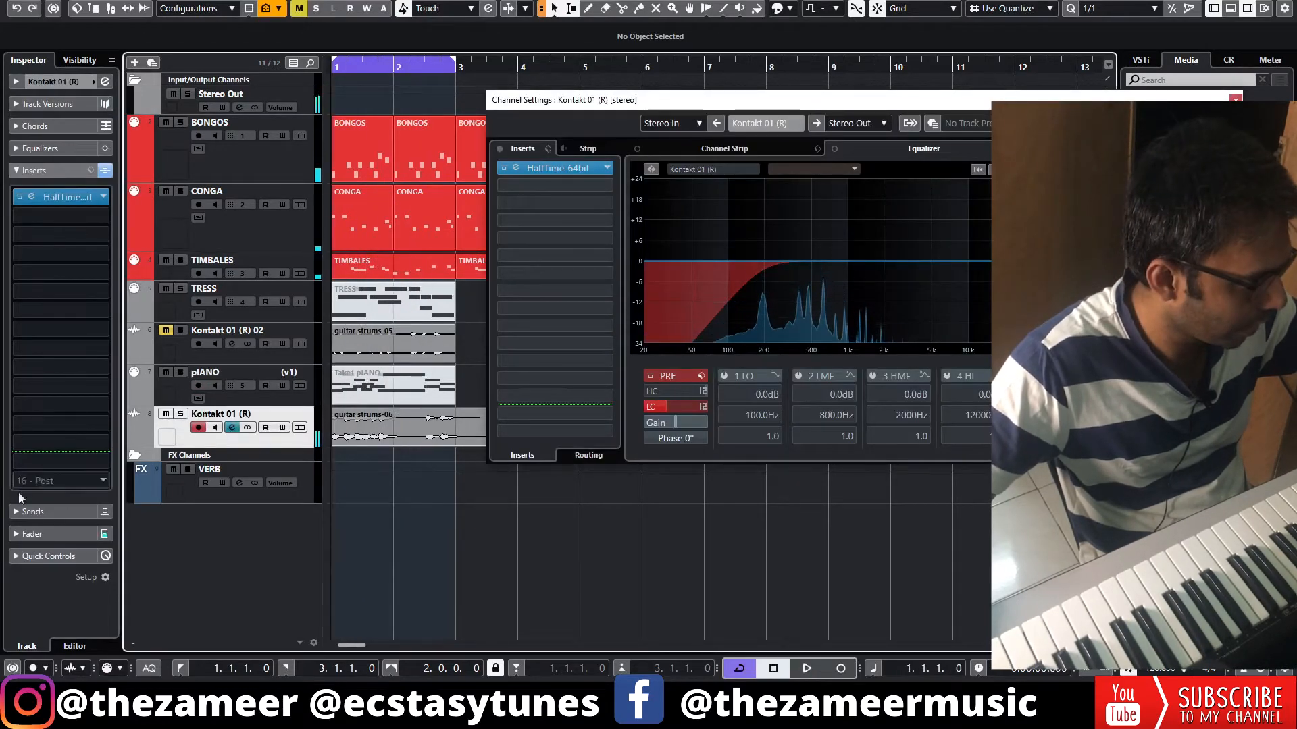
{"action": "left_click", "coordinate": [47, 511]}
{"action": "left_click", "coordinate": [65, 235]}
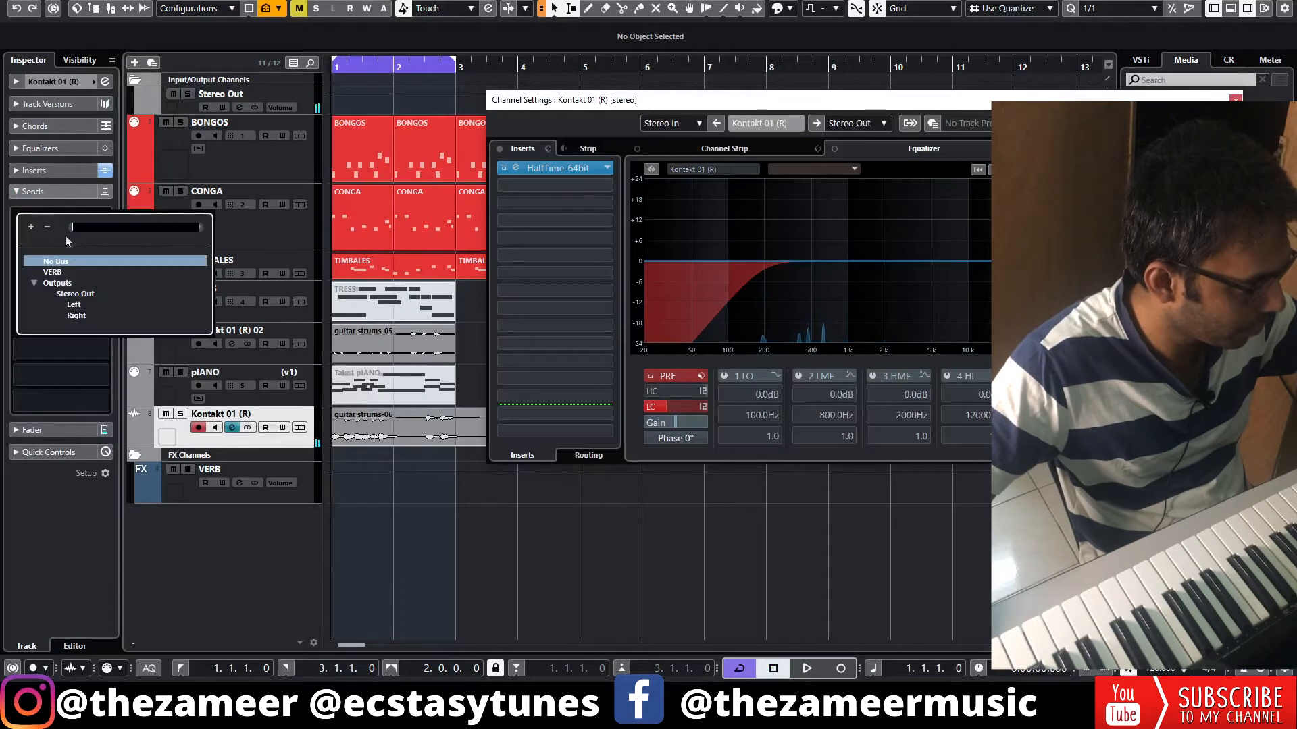
{"action": "left_click", "coordinate": [52, 272]}
{"action": "key", "text": "space"}
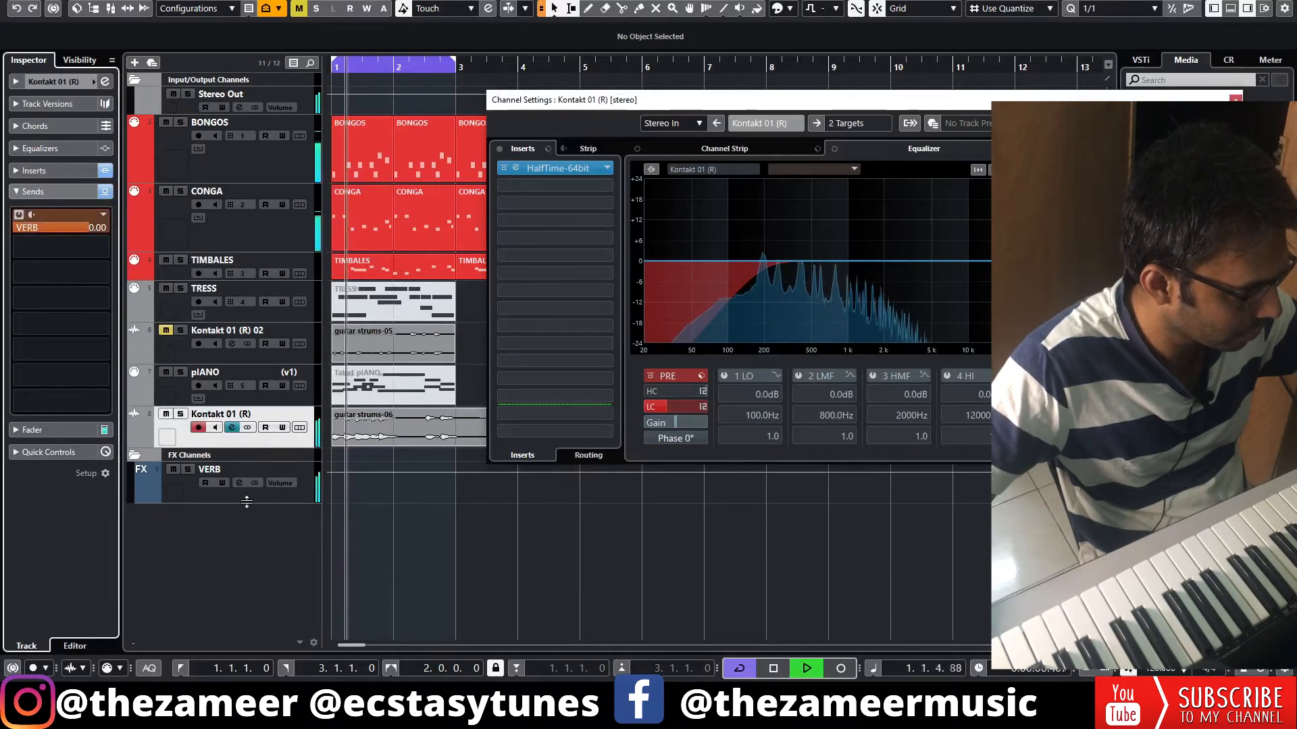
Enable the low-cut filter on the VERB channel at about 536.7 Hz and close its channel settings
{"action": "left_click", "coordinate": [213, 476]}
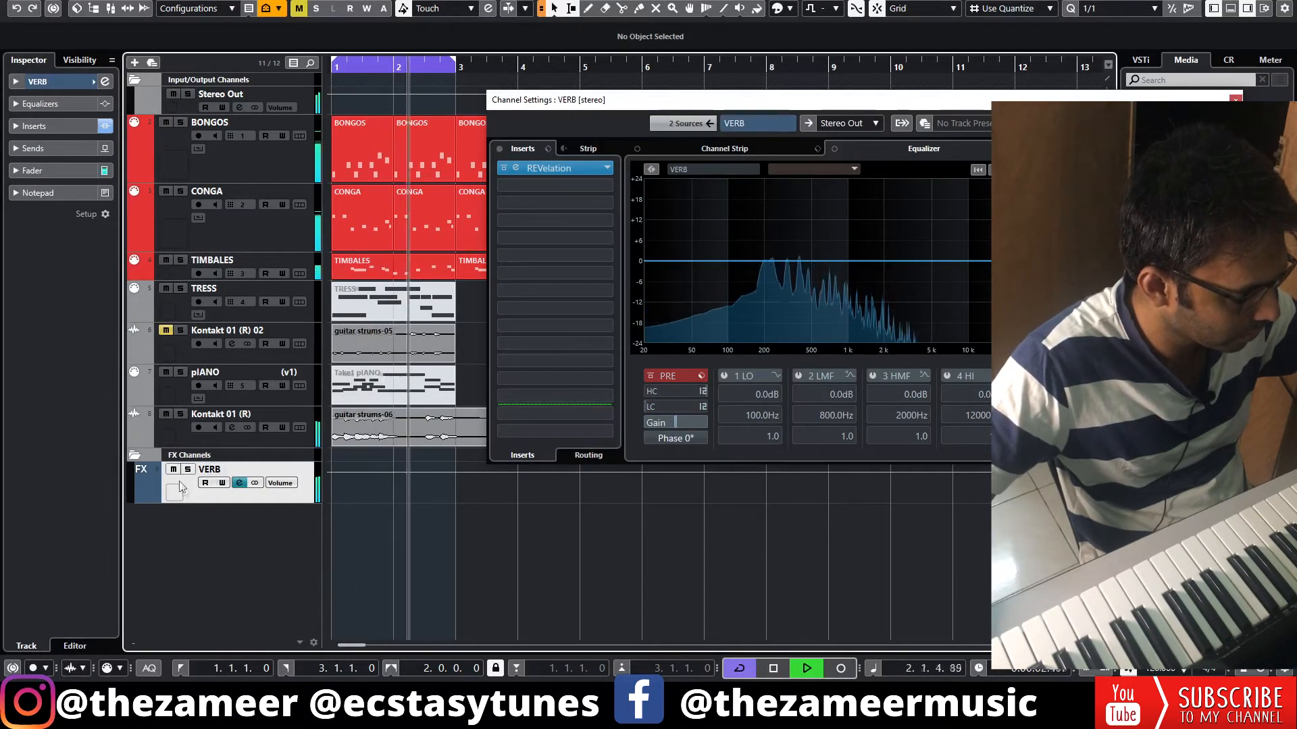
{"action": "left_click", "coordinate": [689, 408]}
{"action": "left_click_drag", "start_coordinate": [690, 412], "coordinate": [709, 407]}
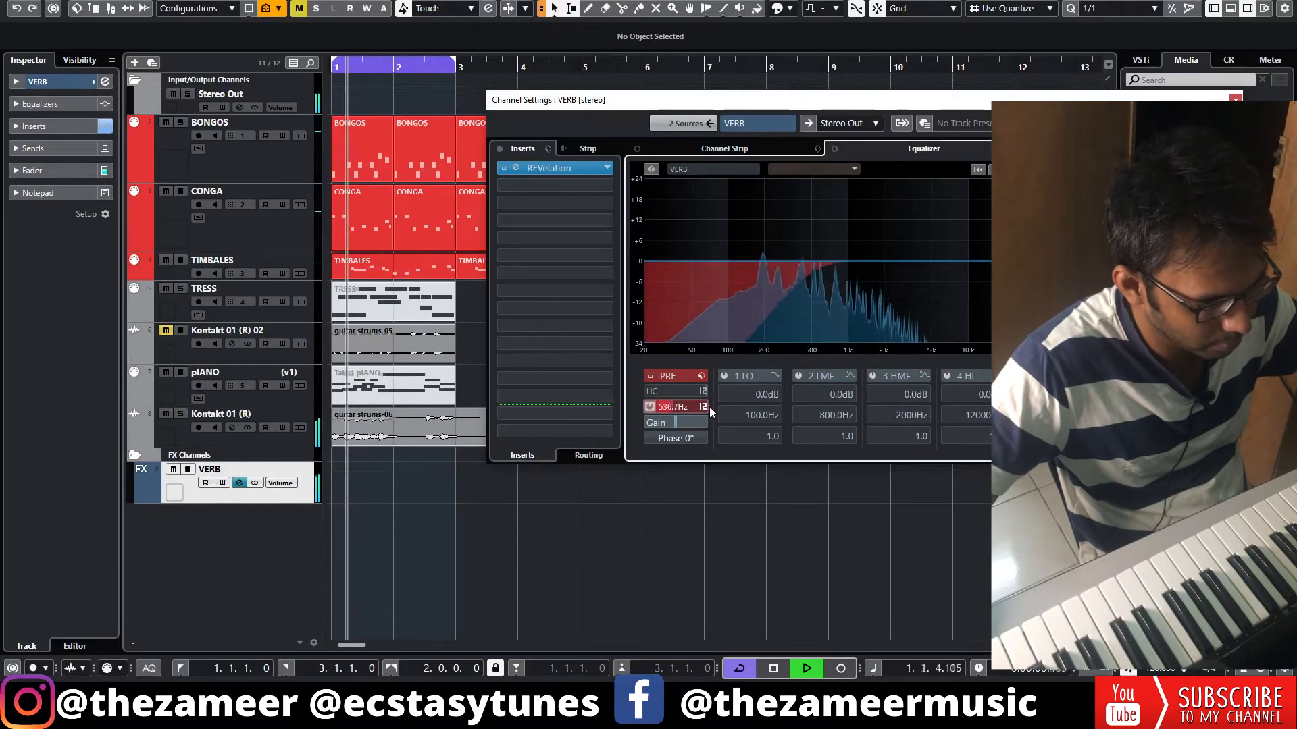
{"action": "left_click", "coordinate": [1236, 100]}
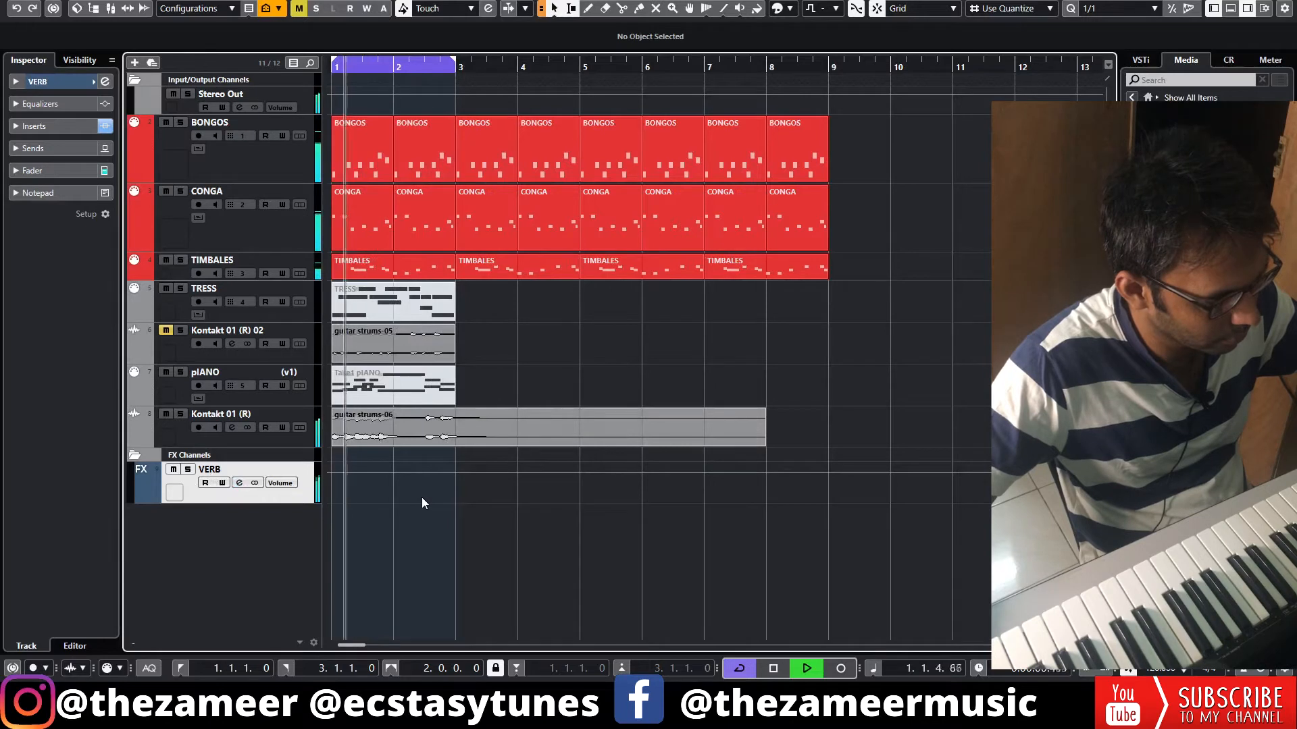
Trim the guitar strums-06 event to the first two bars, repeat it up to bar 9, and start playback
{"action": "left_click", "coordinate": [508, 406]}
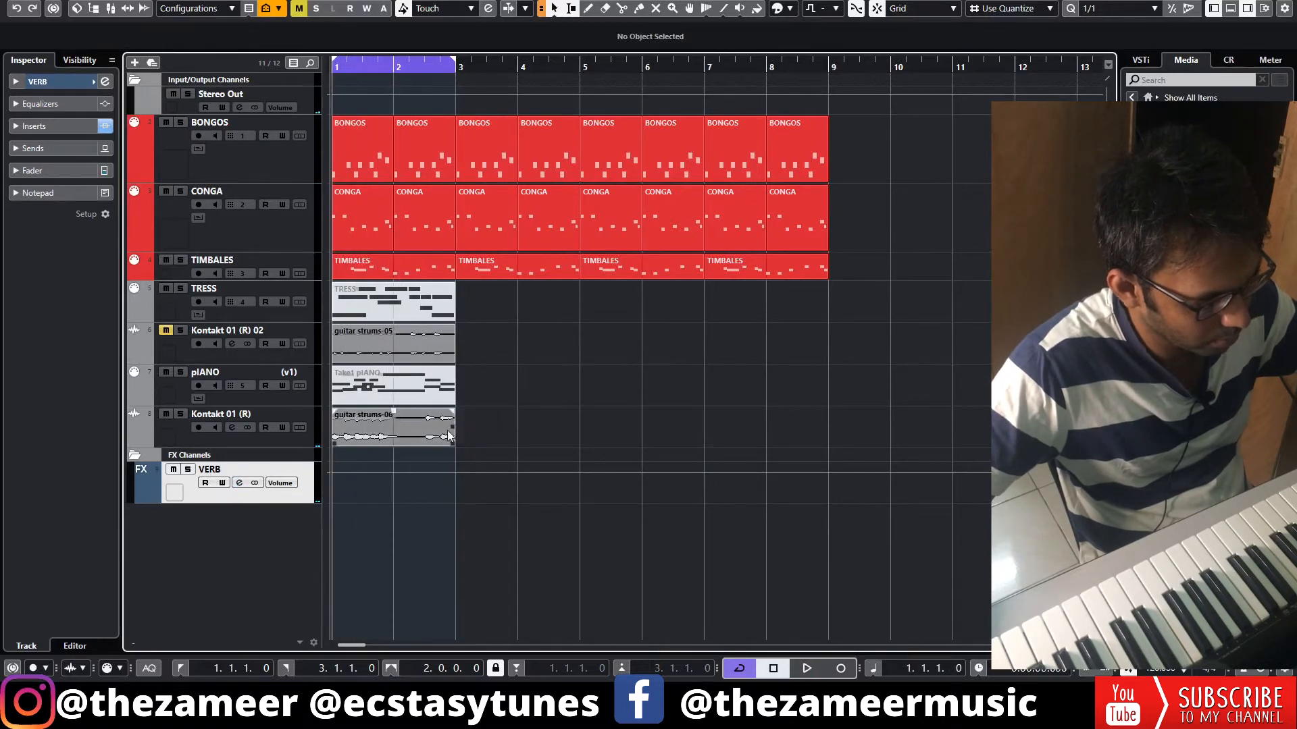
{"action": "left_click_drag", "start_coordinate": [455, 433], "coordinate": [823, 433]}
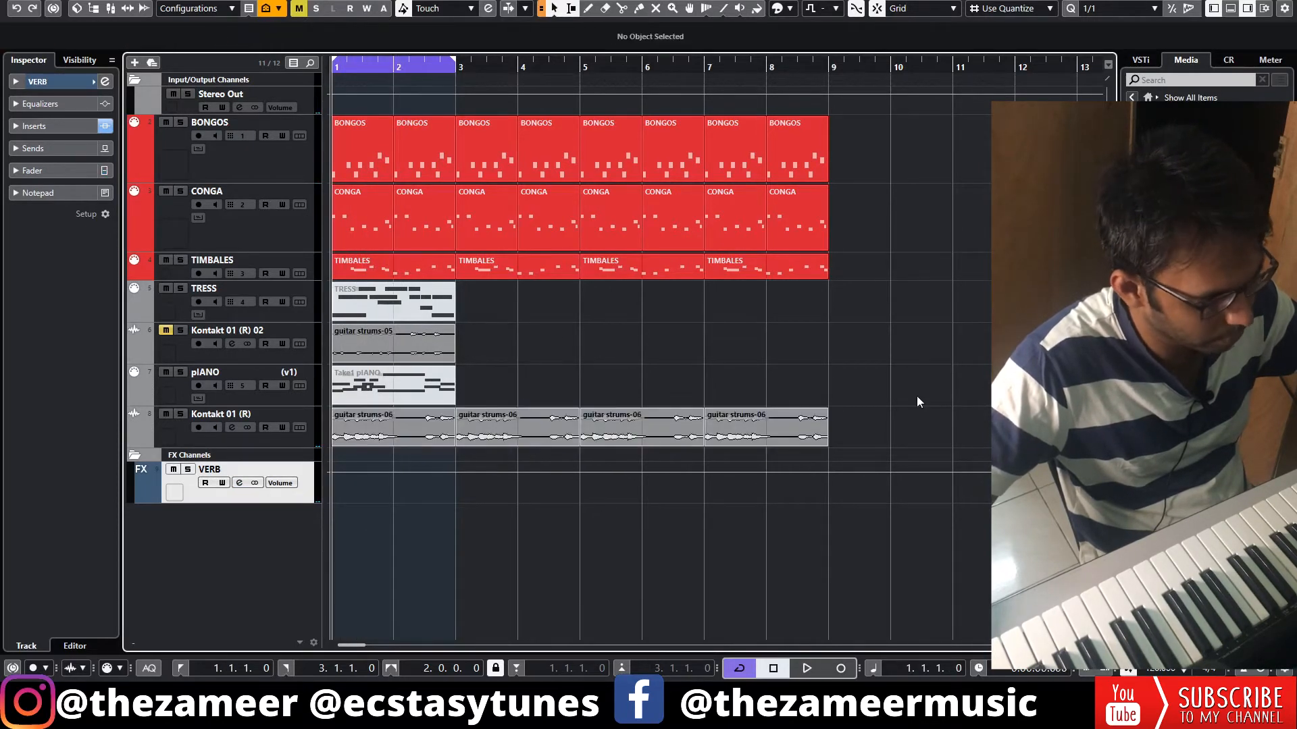
{"action": "key", "text": "space"}
Extend the cycle range to bars 1 through 9 and delete the old TRESS part and guitar strums-05 event
{"action": "left_click_drag", "start_coordinate": [848, 443], "coordinate": [376, 202]}
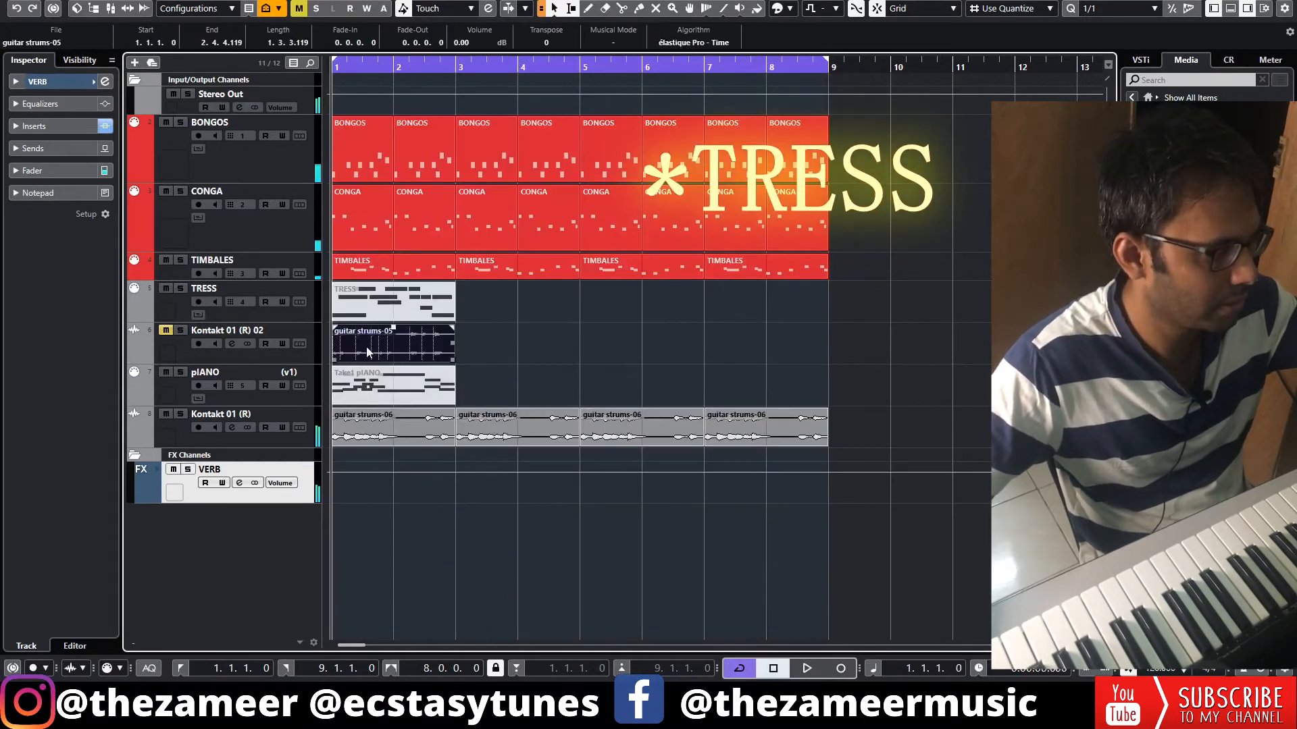
{"action": "key", "text": "Delete"}
{"action": "left_click", "coordinate": [359, 307]}
{"action": "key", "text": "Delete"}
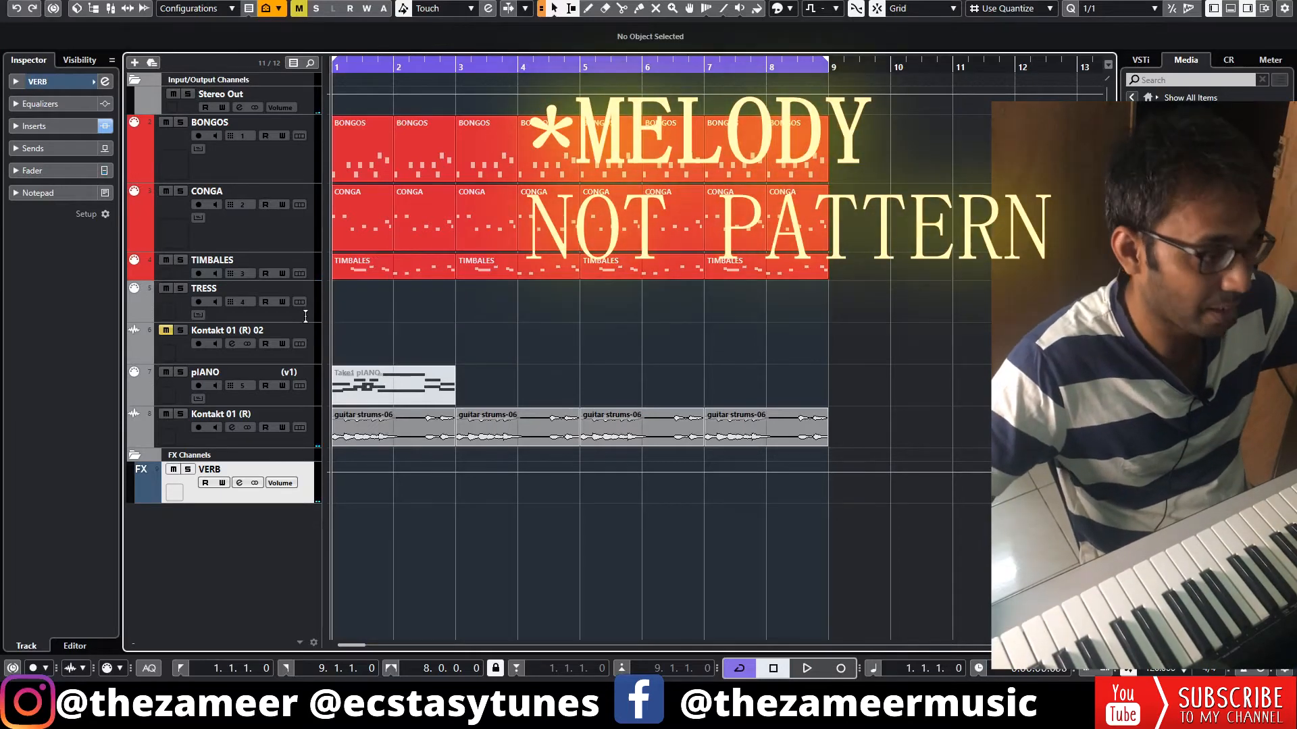
Record a new melody on the TRESS track over the loop and open the take in the note editor
{"action": "left_click", "coordinate": [305, 316]}
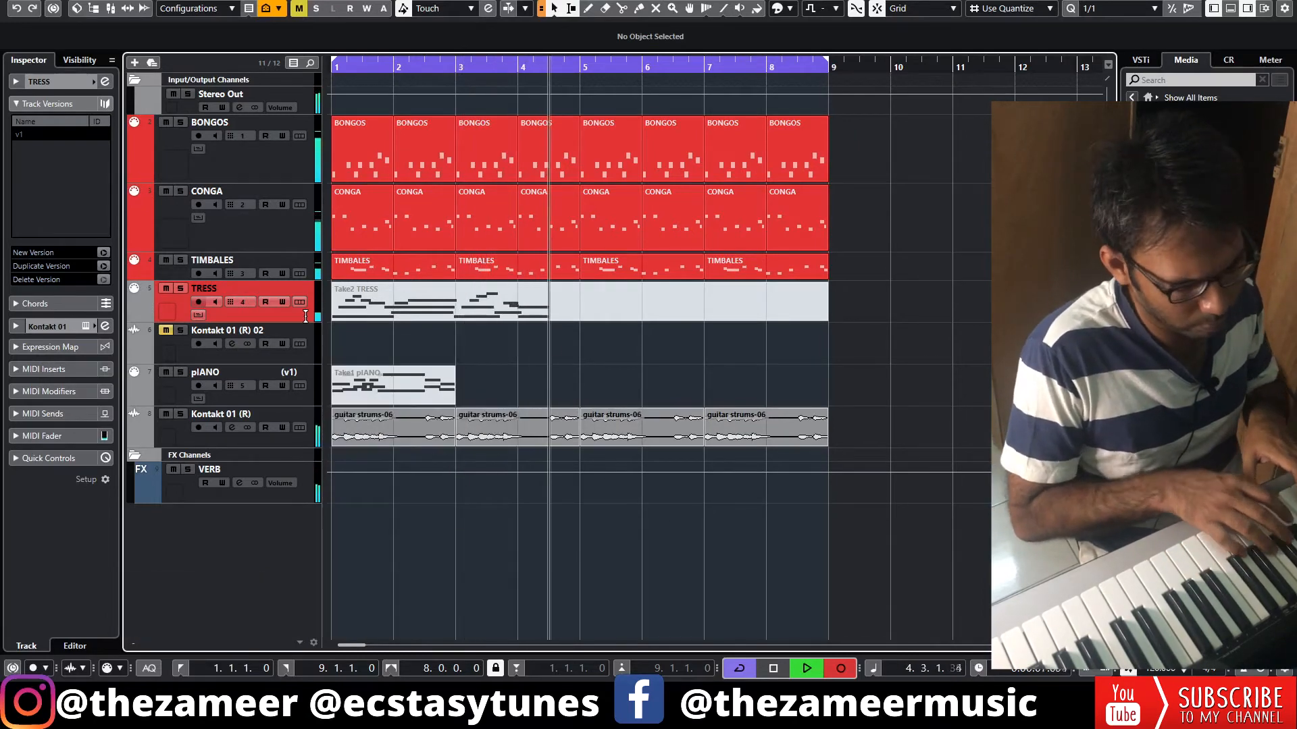
{"action": "key", "text": "space"}
{"action": "key", "text": "Return"}
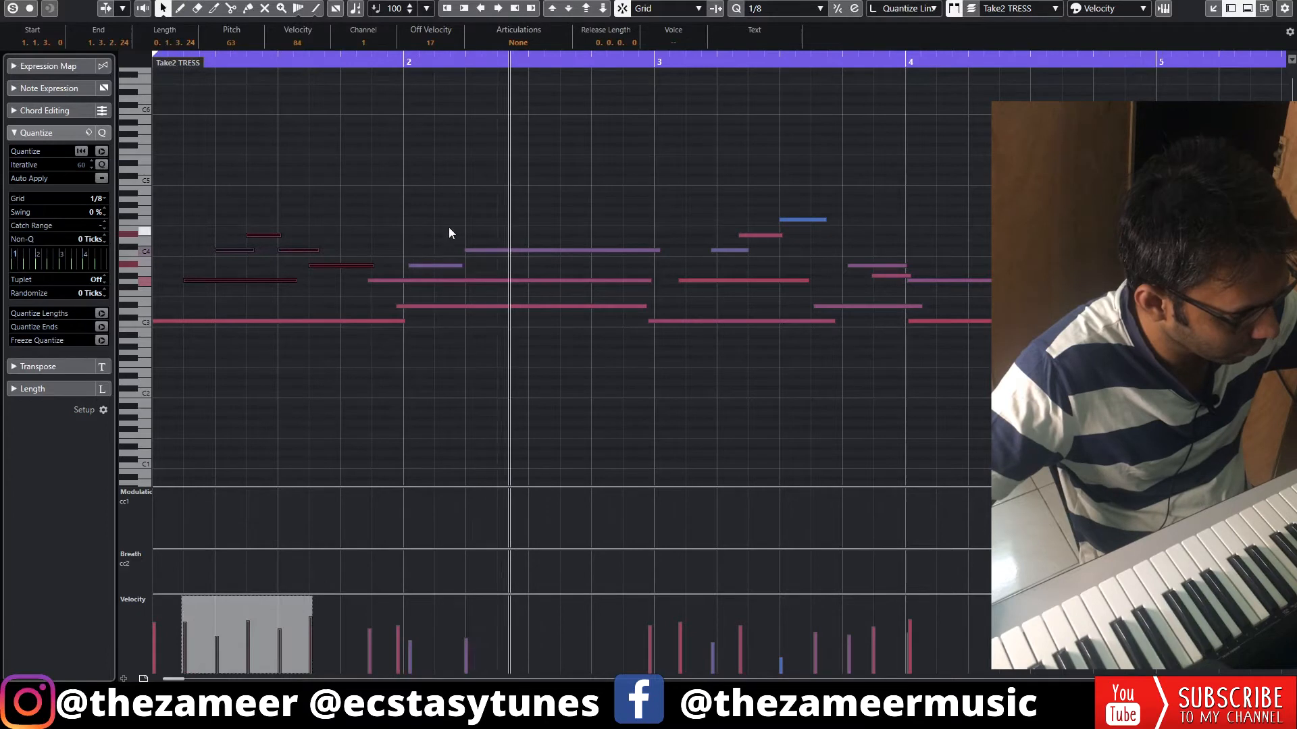
Quantize the Take2 TRESS notes to 1/8 and lengthen the short melody notes in bar 3
{"action": "left_click_drag", "start_coordinate": [449, 227], "coordinate": [508, 341]}
{"action": "left_click_drag", "start_coordinate": [717, 165], "coordinate": [976, 439]}
{"action": "left_click_drag", "start_coordinate": [717, 192], "coordinate": [968, 381]}
{"action": "left_click_drag", "start_coordinate": [755, 251], "coordinate": [812, 262]}
{"action": "left_click", "coordinate": [950, 230]}
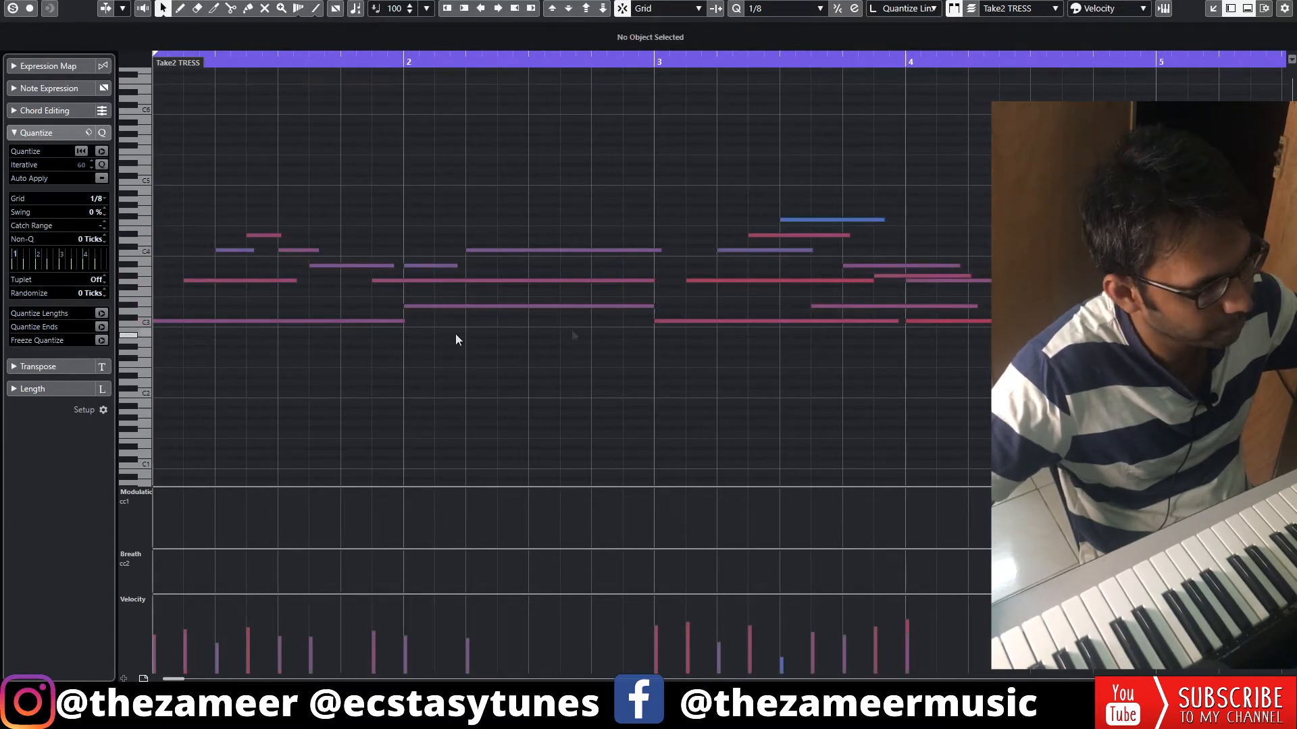
Play the take and adjust the velocities of the bar 3 notes, softening the low C3 notes and raising the quiet top note
{"action": "key", "text": "space"}
{"action": "left_click_drag", "start_coordinate": [806, 281], "coordinate": [799, 381]}
{"action": "left_click_drag", "start_coordinate": [790, 251], "coordinate": [805, 268]}
{"action": "left_click_drag", "start_coordinate": [832, 220], "coordinate": [830, 201]}
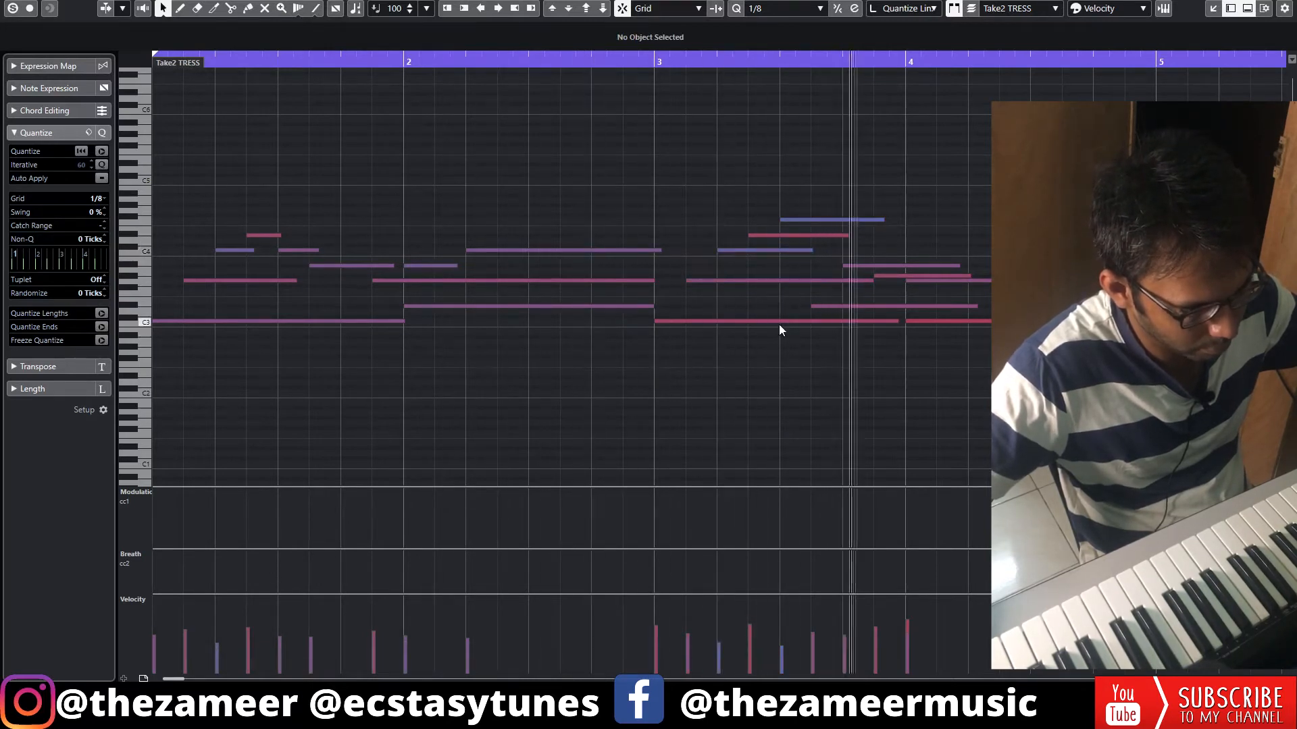
{"action": "left_click_drag", "start_coordinate": [783, 321], "coordinate": [797, 368]}
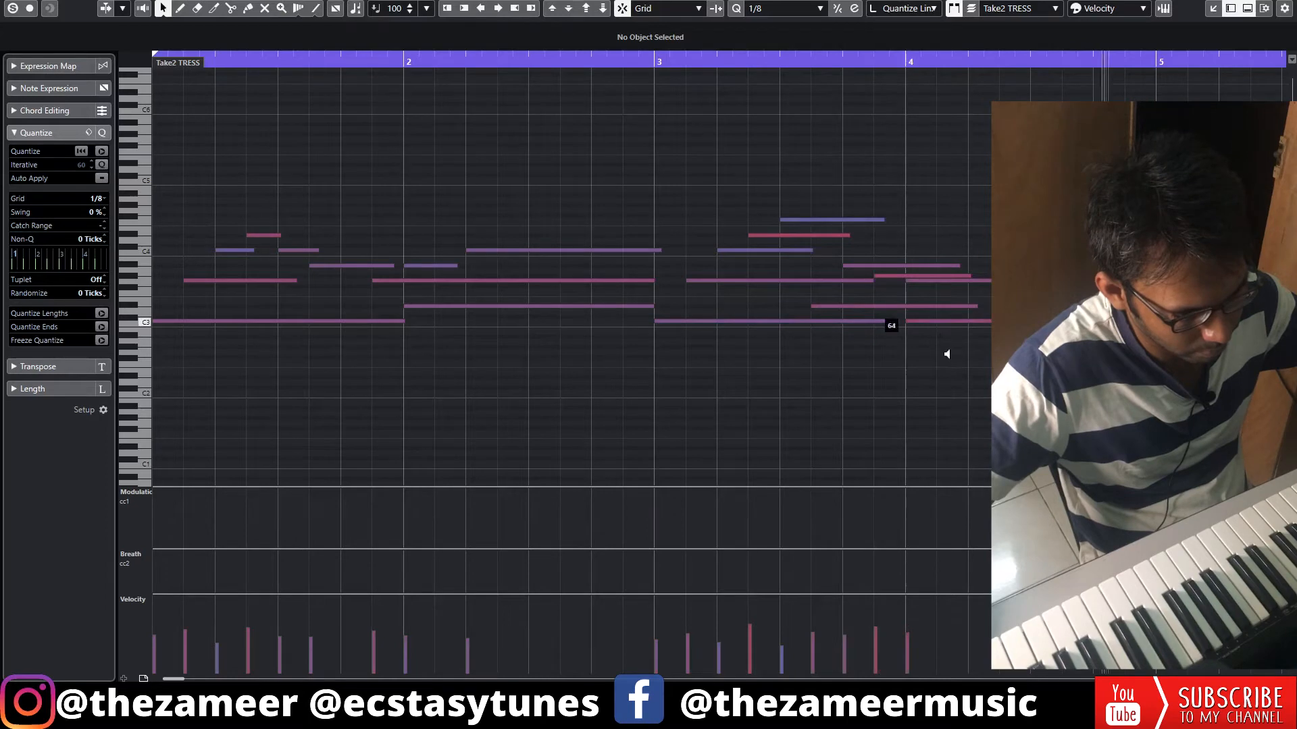
Quantize all the take's notes to 1/8 with 9% swing and 10 ticks of randomization, and return to the arrangement
{"action": "key", "text": "ctrl+a"}
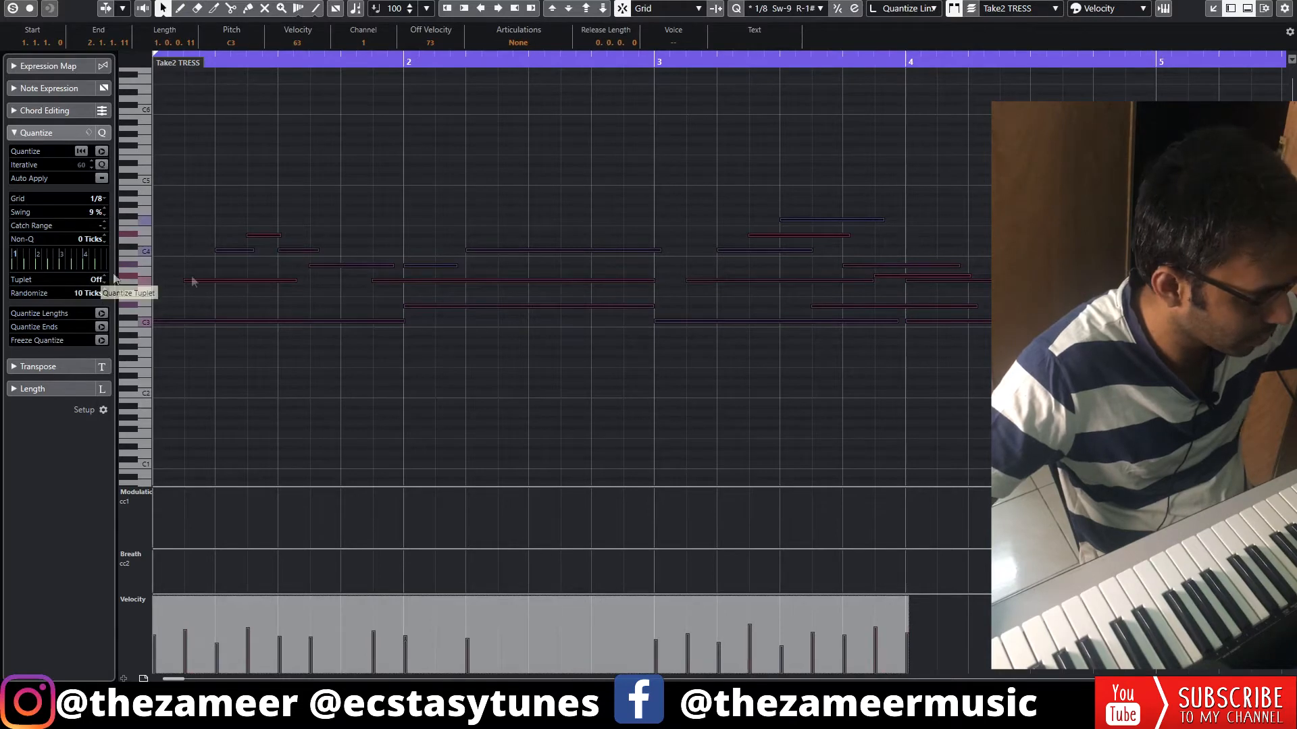
{"action": "key", "text": "Return"}
Render the two Take2 TRESS parts spanning bars 1 to 9 in place to audio and play the result
{"action": "left_click_drag", "start_coordinate": [850, 307], "coordinate": [350, 304]}
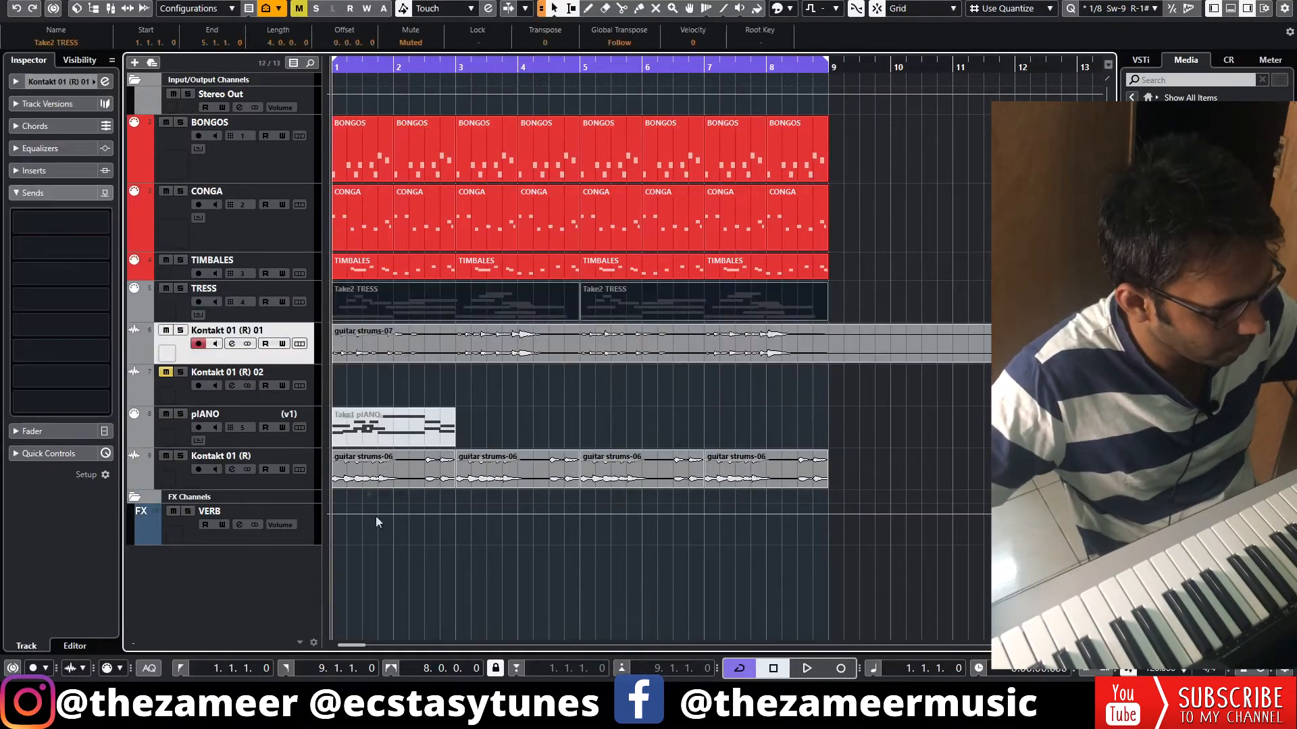
{"action": "left_click", "coordinate": [547, 407]}
{"action": "key", "text": "space"}
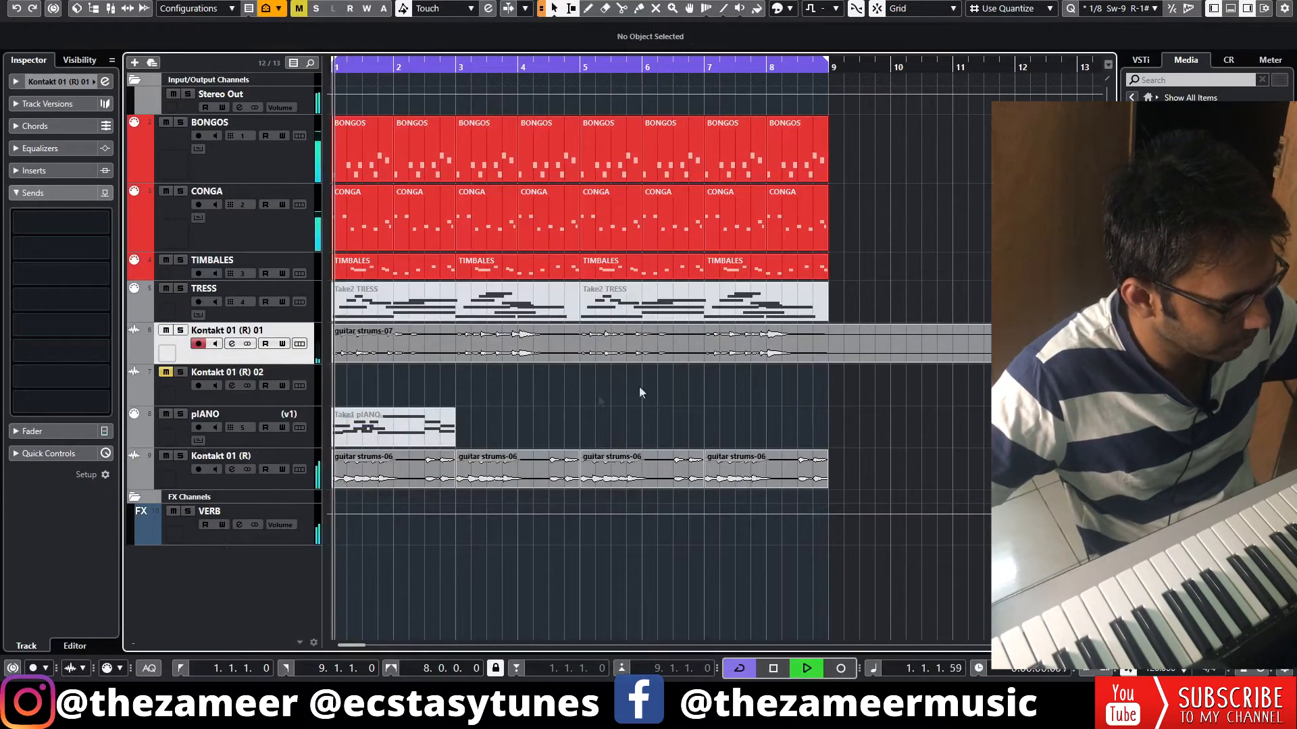
Enable the low-cut filter and a high cut at about 4643 Hz on the rendered TRESS track Kontakt 01 (R) 01
{"action": "left_click", "coordinate": [231, 344]}
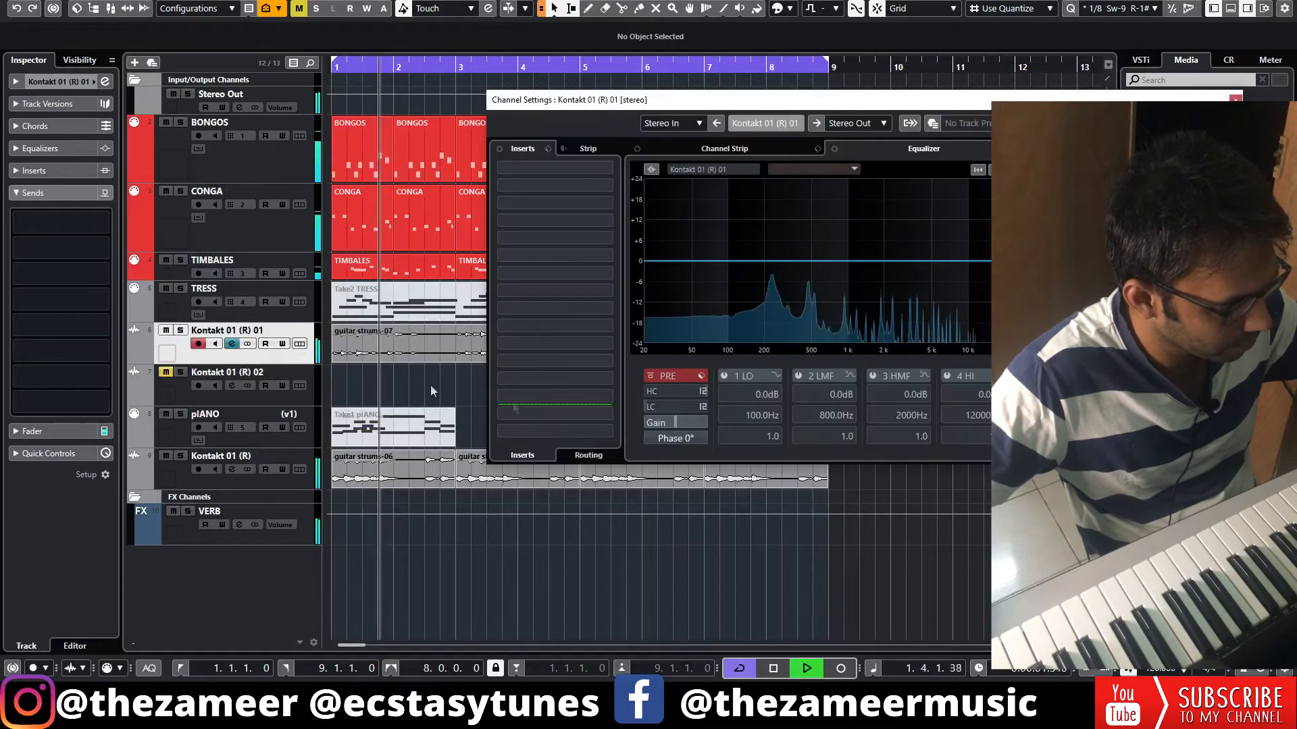
{"action": "left_click", "coordinate": [653, 406]}
{"action": "mouse_move", "coordinate": [678, 406]}
{"action": "left_mouse_down"}
{"action": "mouse_move", "coordinate": [698, 407]}
{"action": "mouse_move", "coordinate": [669, 397]}
{"action": "left_mouse_up"}
{"action": "left_click", "coordinate": [649, 391]}
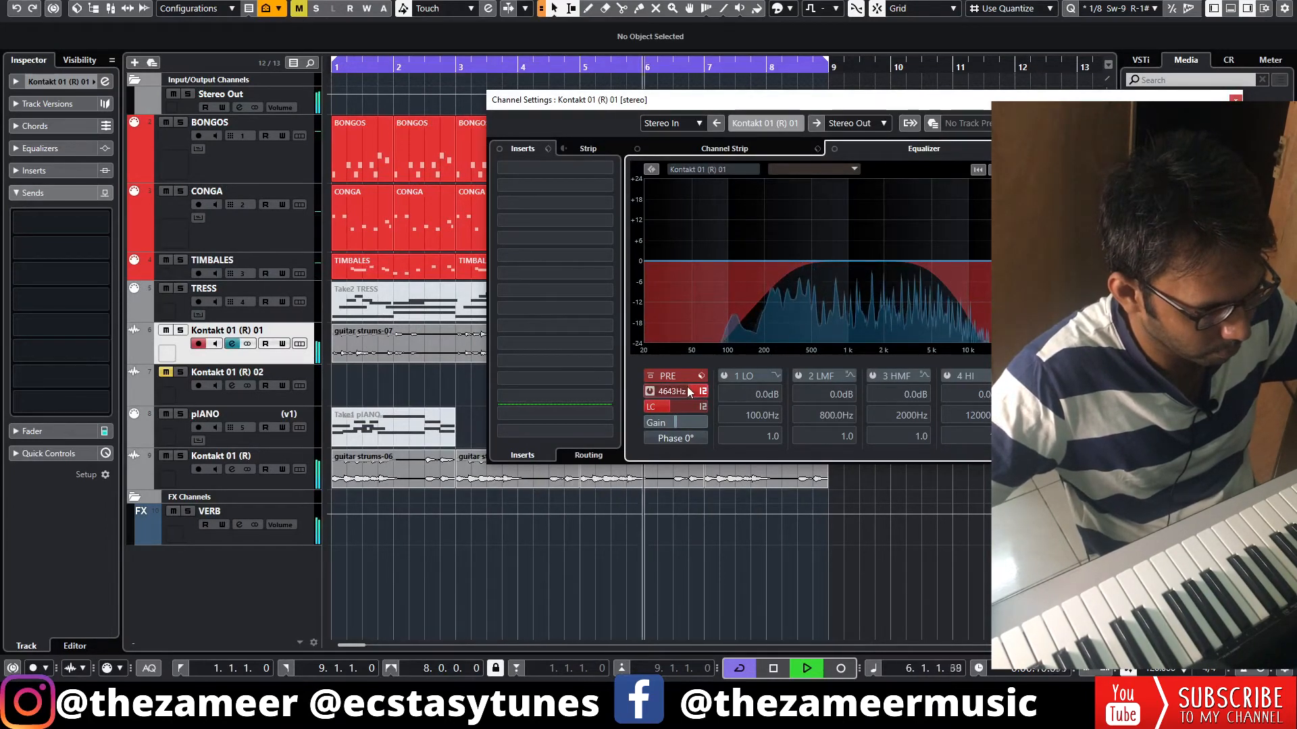
Add a VERB send at -17.2 dB to the rendered TRESS track and close its channel settings
{"action": "left_click", "coordinate": [55, 229]}
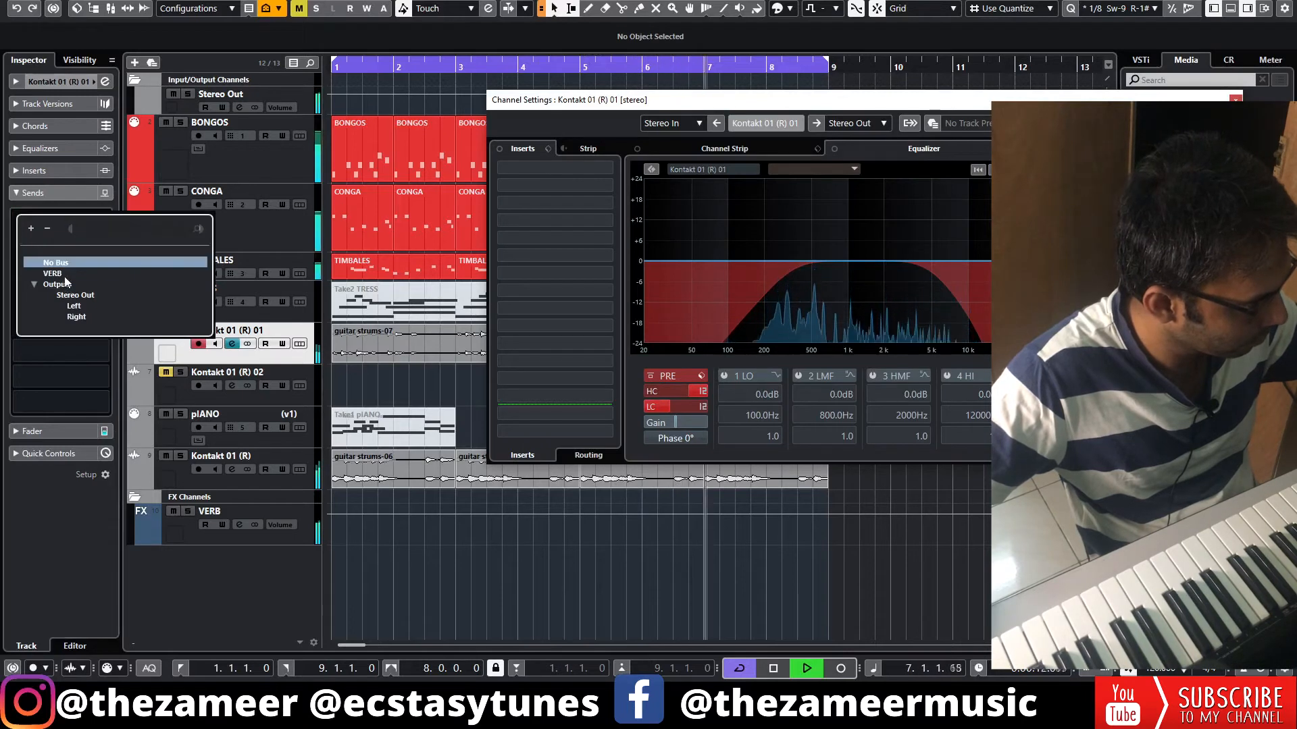
{"action": "left_click", "coordinate": [64, 277]}
{"action": "left_click", "coordinate": [17, 216]}
{"action": "left_click_drag", "start_coordinate": [87, 230], "coordinate": [43, 231]}
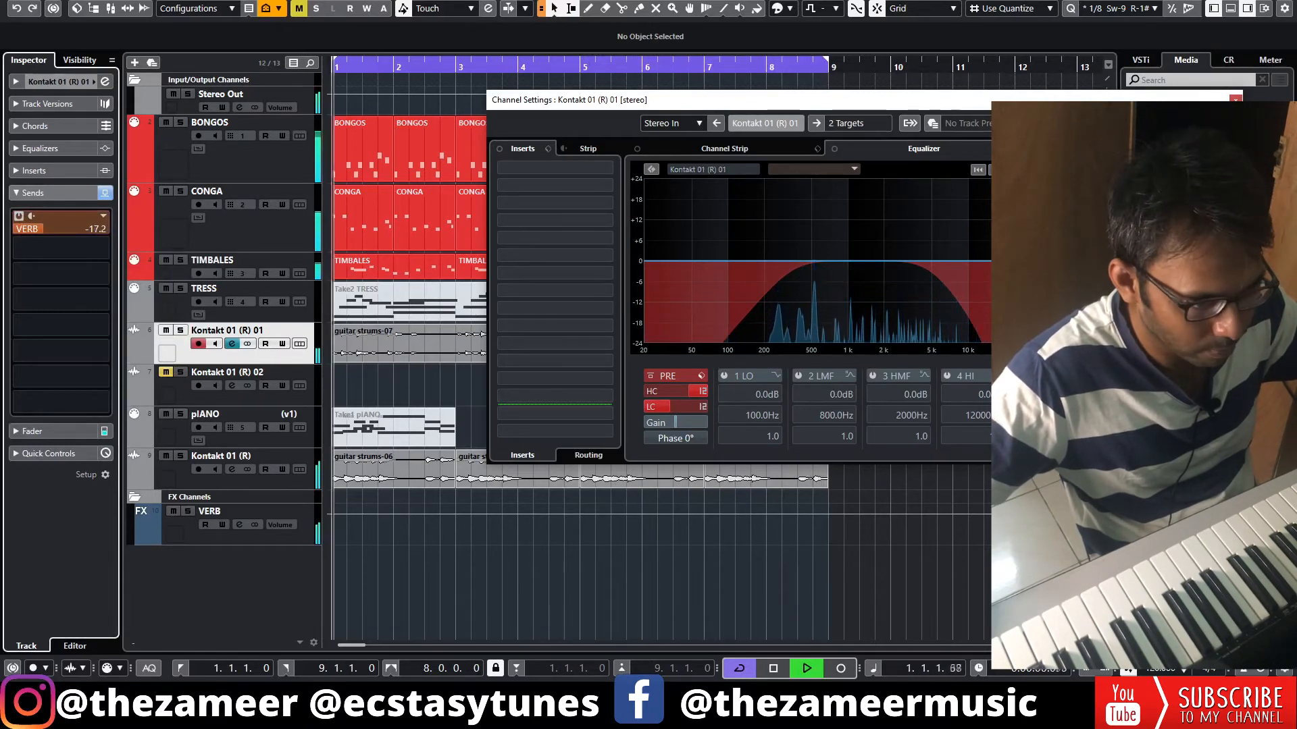
{"action": "left_click", "coordinate": [1235, 100]}
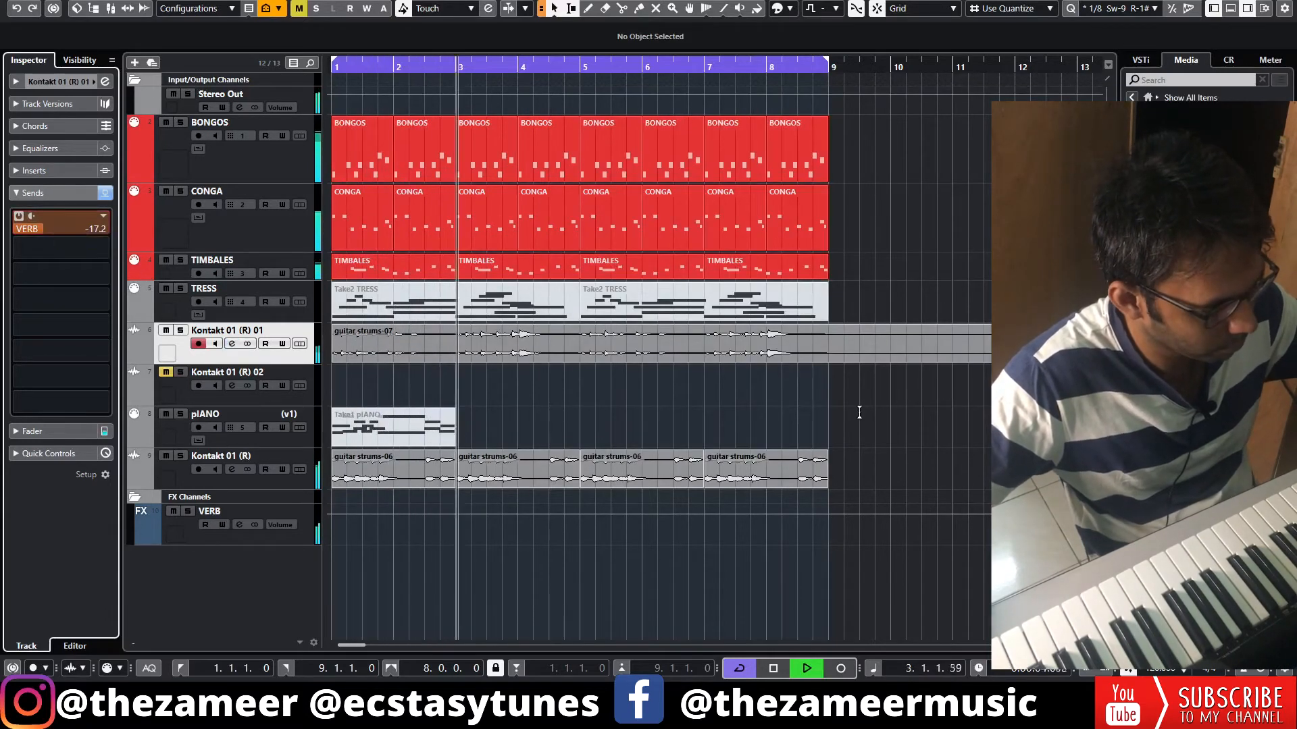
Remove the tail of the guitar strums-07 event after bar 9 and stop playback
{"action": "left_click", "coordinate": [844, 360]}
{"action": "key", "text": "Delete"}
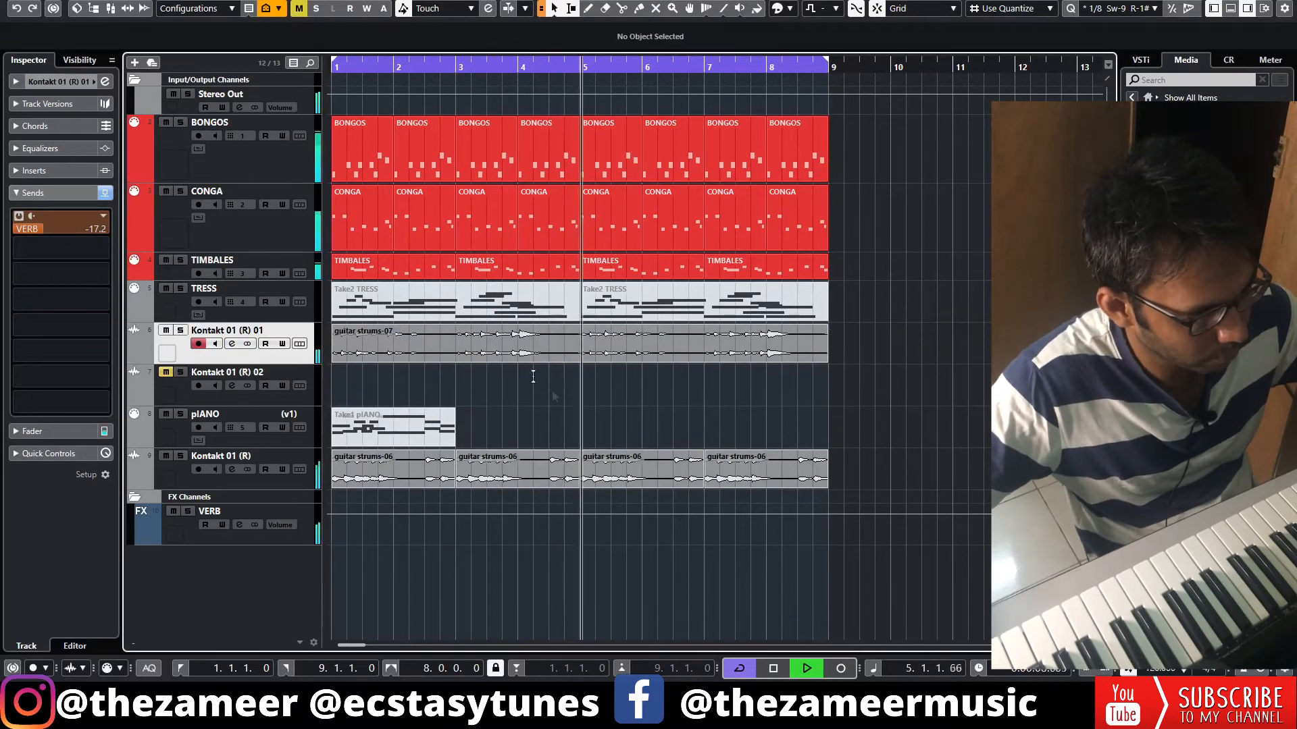
{"action": "key", "text": "g"}
{"action": "key", "text": "space"}
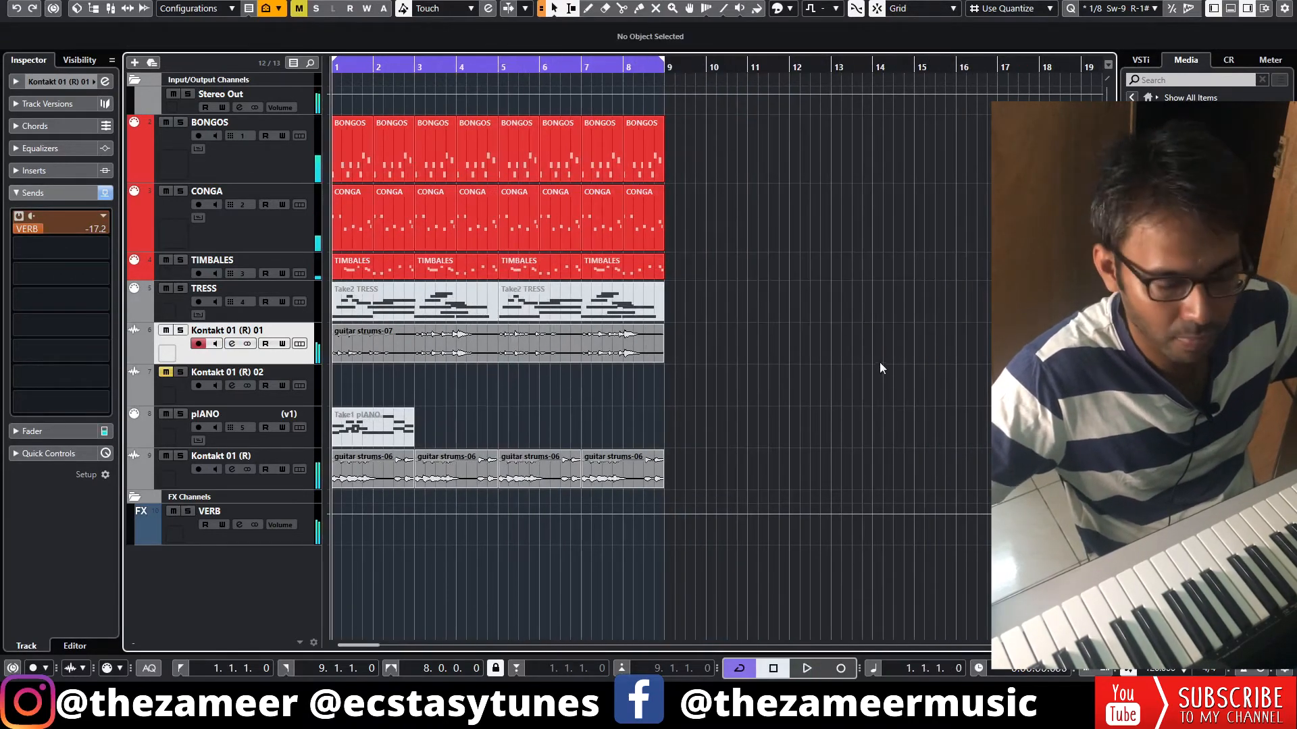
Search the media for KICK and record a kick pattern with 03 BBL KICK.wav on a KICK sampler track
{"action": "left_click", "coordinate": [1175, 79]}
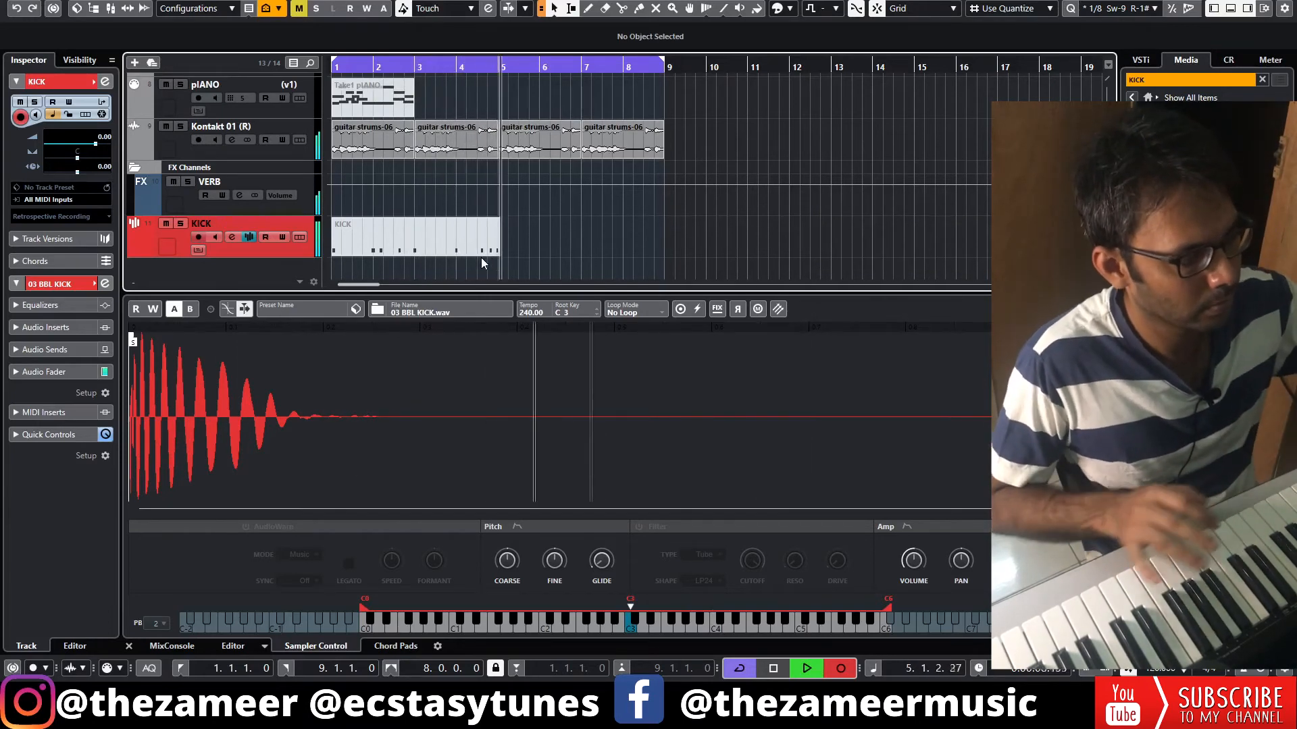
{"action": "key", "text": "space"}
Quantize the recorded KICK notes to 1/16, check them in playback, and return to the arrangement
{"action": "double_click", "coordinate": [472, 250]}
{"action": "key", "text": "space"}
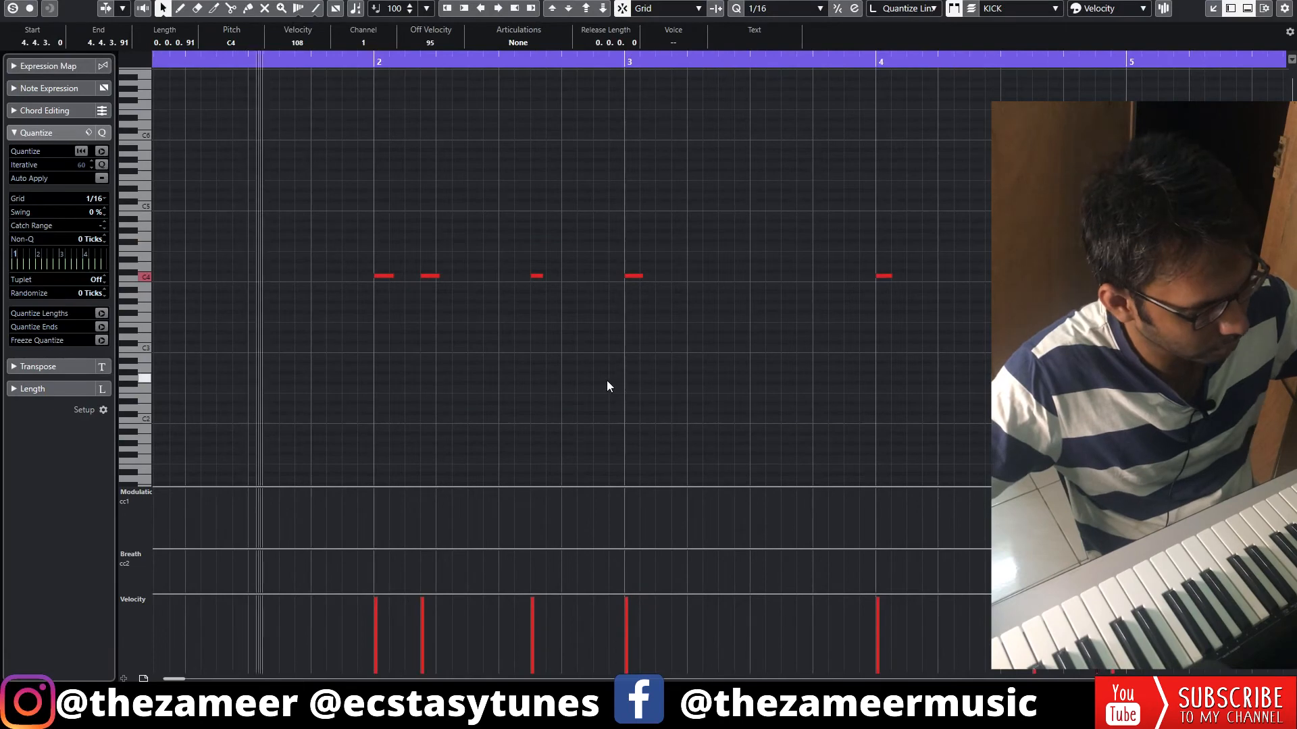
{"action": "key", "text": "Return"}
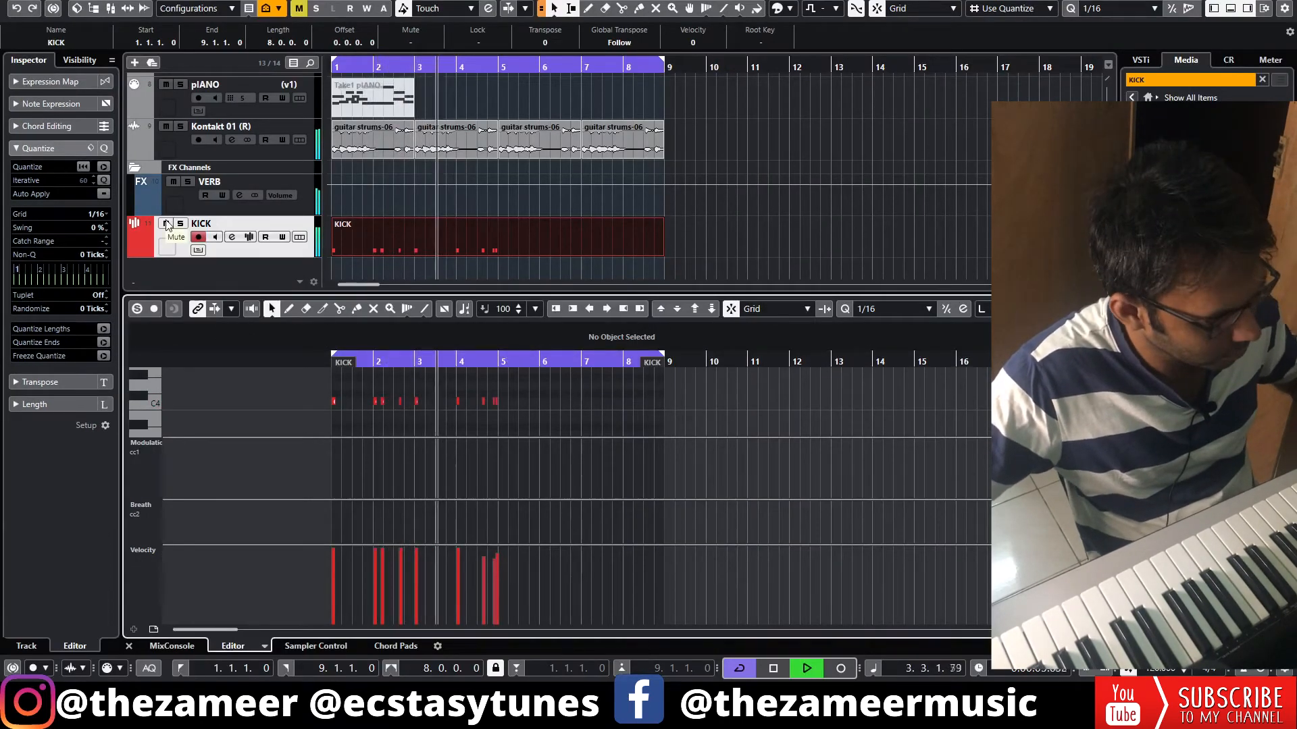
Transpose all the KICK notes down to C3, check them in playback, and return to the arrangement
{"action": "key", "text": "space"}
{"action": "left_click_drag", "start_coordinate": [558, 390], "coordinate": [252, 439]}
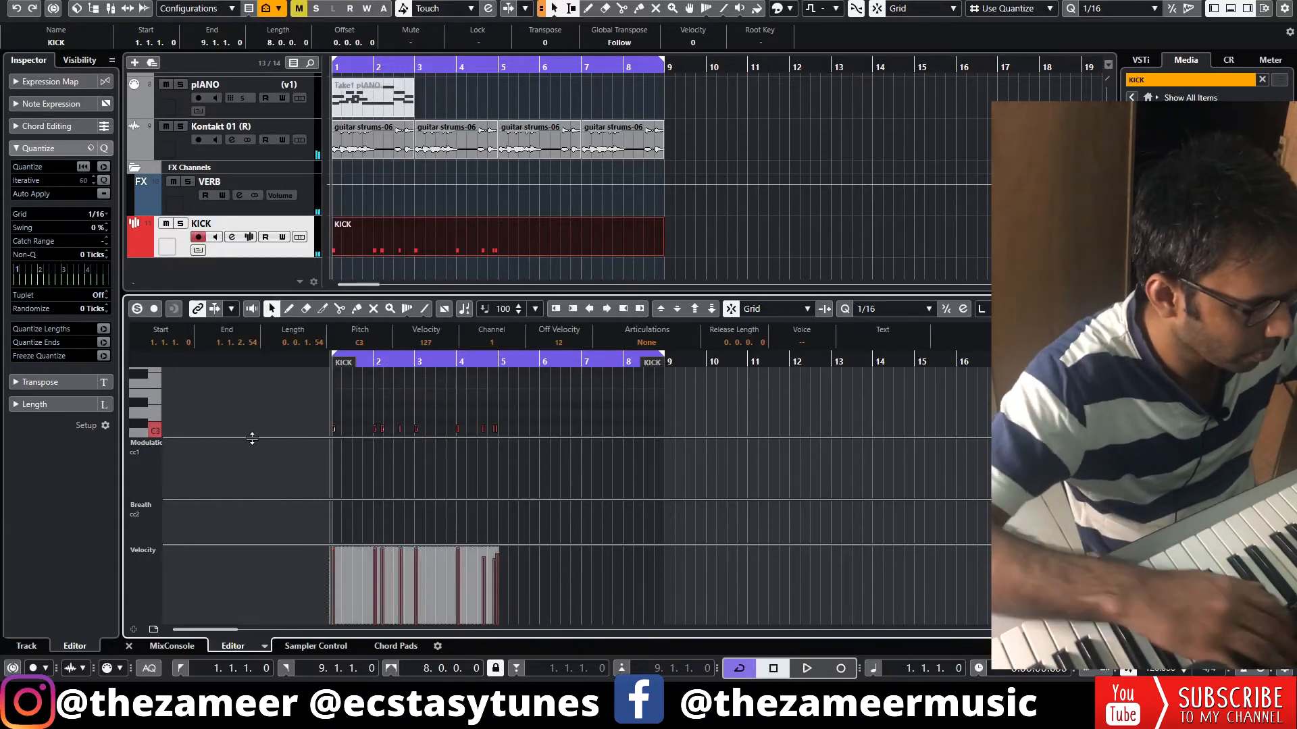
{"action": "key", "text": "space"}
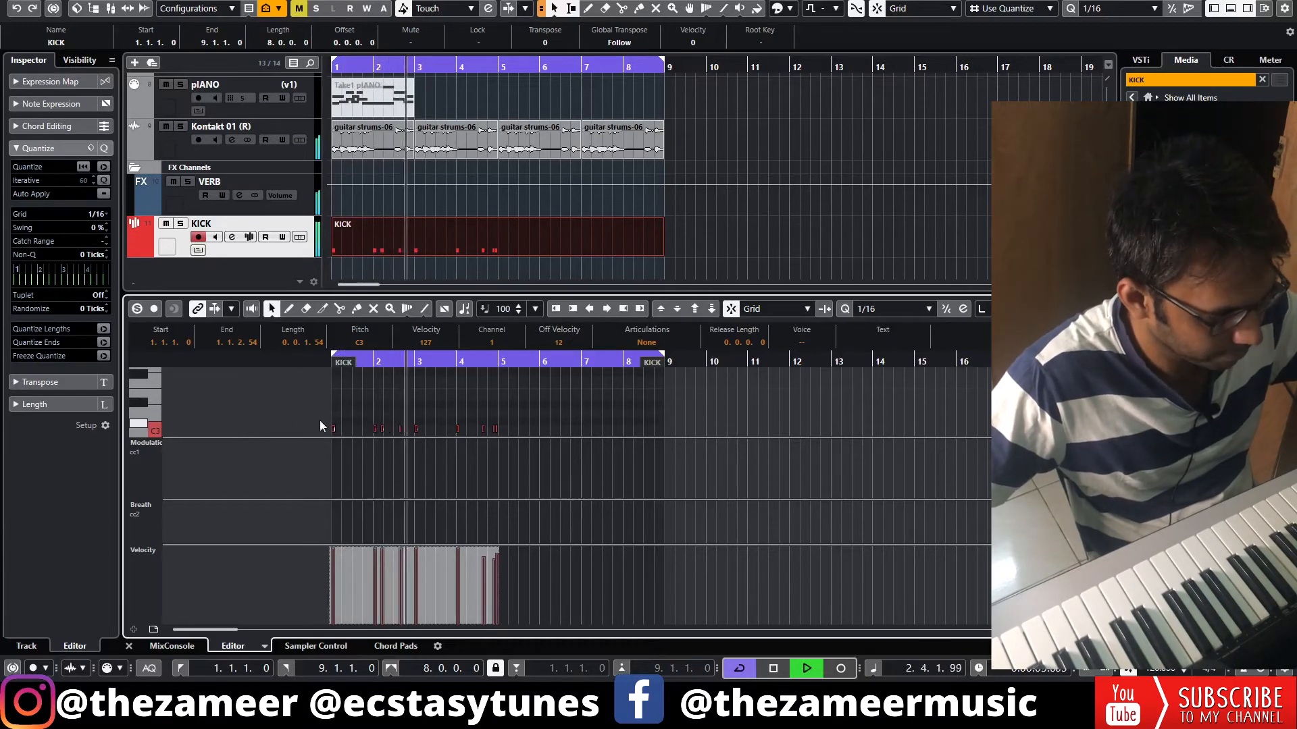
{"action": "key", "text": "ctrl+e"}
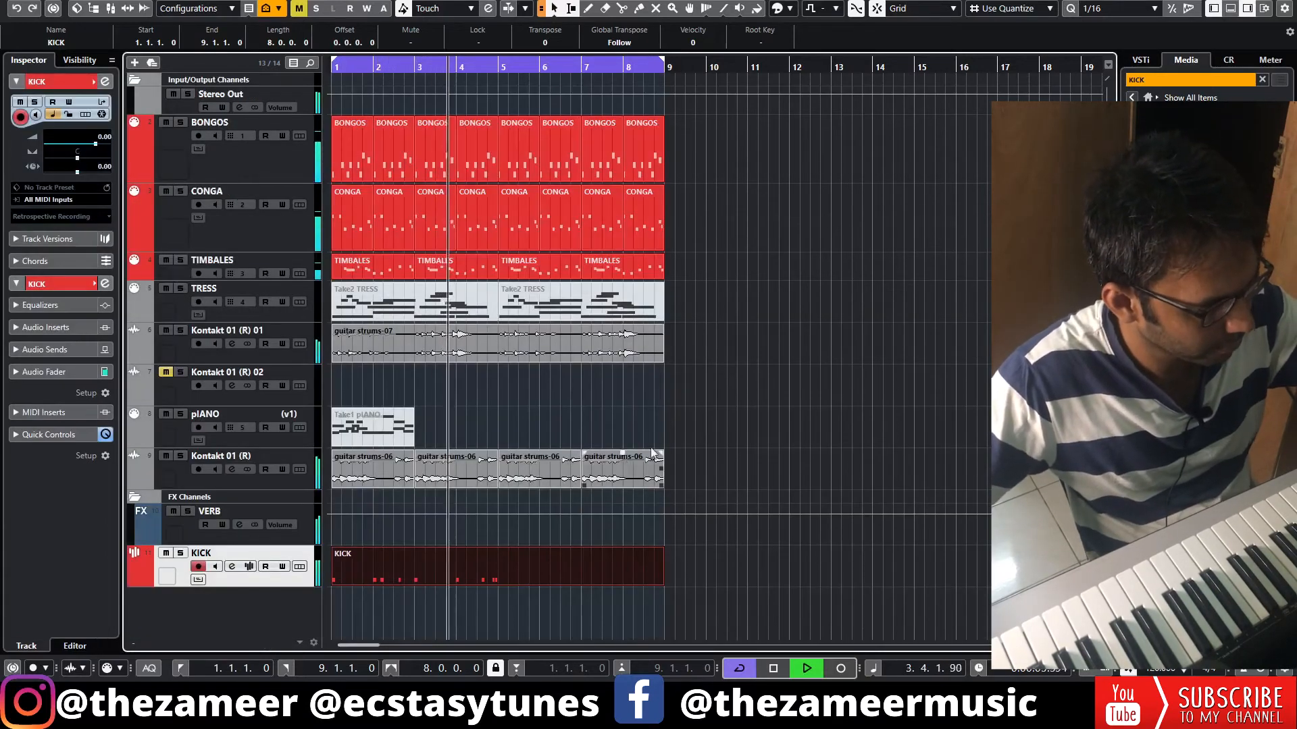
Split the KICK part at bar 5, delete the empty second half, and repeat the first four bars up to bar 9
{"action": "left_click", "coordinate": [512, 599]}
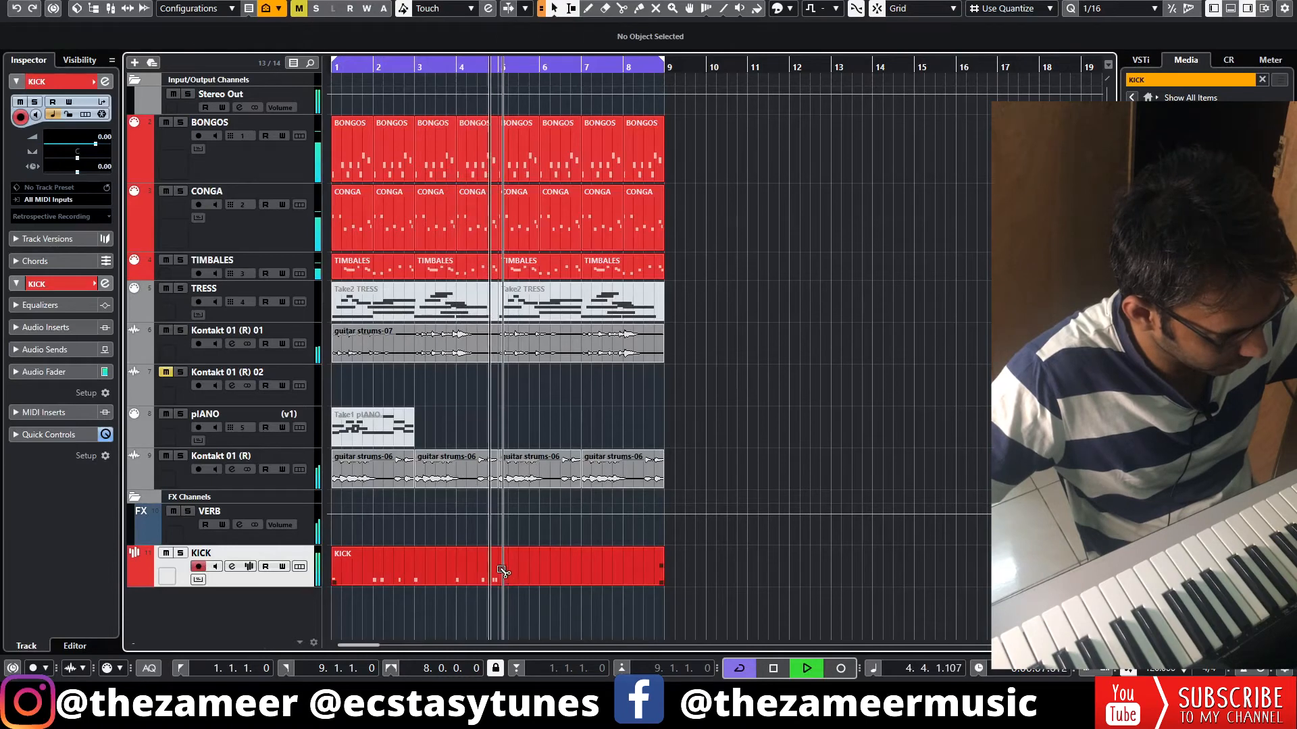
{"action": "left_click", "coordinate": [503, 571], "text": "alt"}
{"action": "left_click", "coordinate": [527, 577]}
{"action": "key", "text": "Delete"}
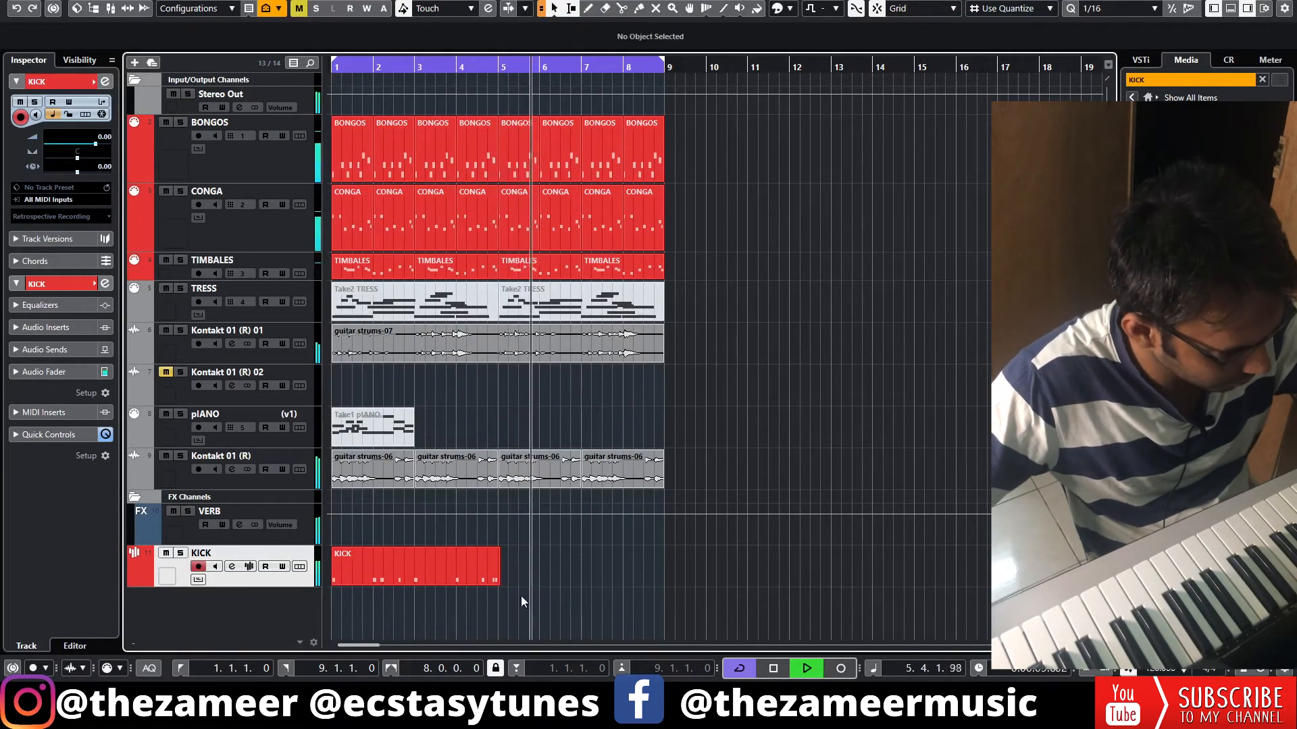
{"action": "key", "text": "space"}
{"action": "scroll", "coordinate": [480, 570], "scroll_direction": "up", "scroll_amount": 4}
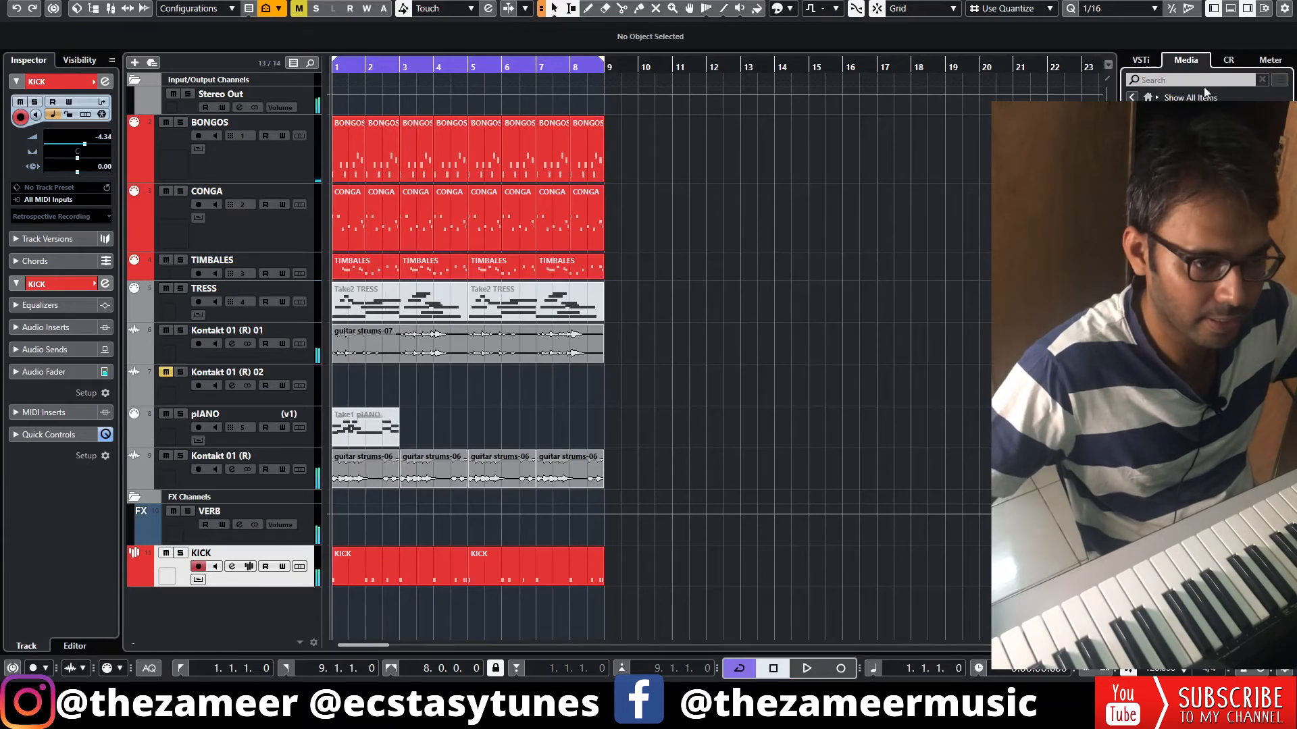
Search the media for SNAP and load BMSNAP01.wav on a new sampler track
{"action": "left_click", "coordinate": [1194, 81]}
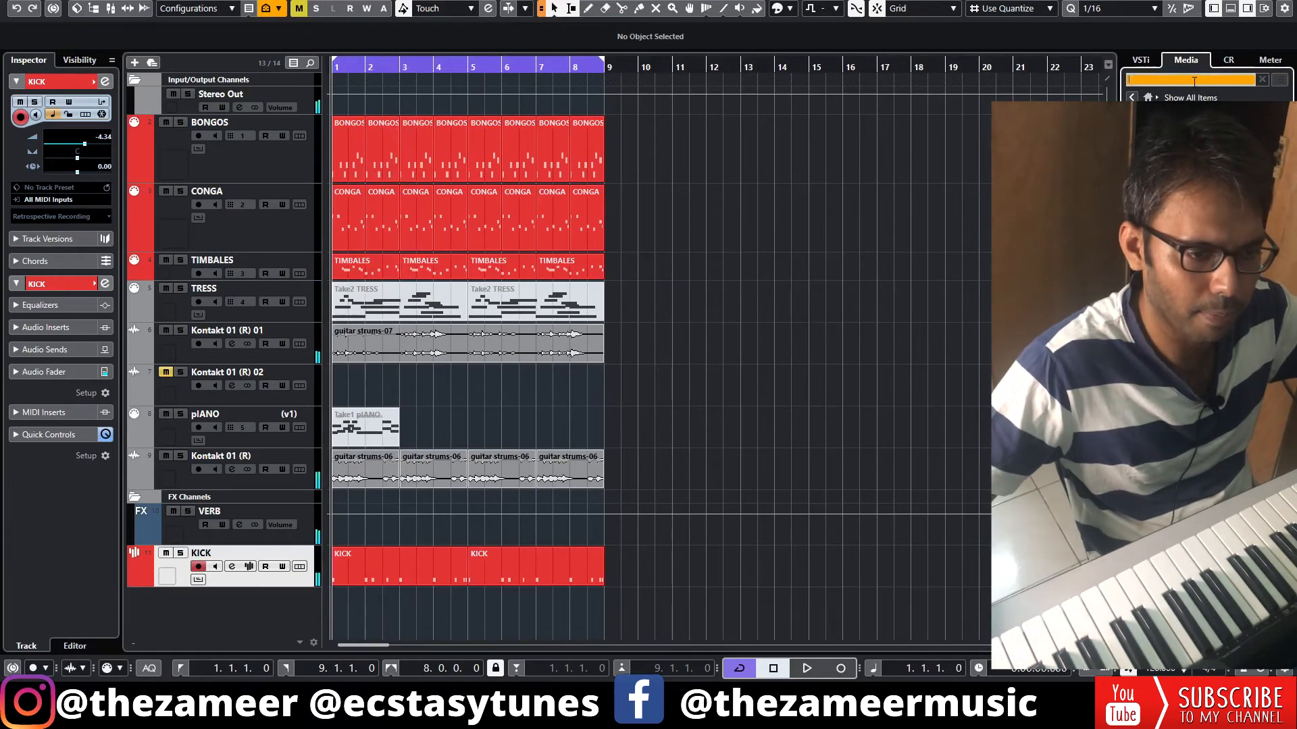
{"action": "type", "text": "SNAP"}
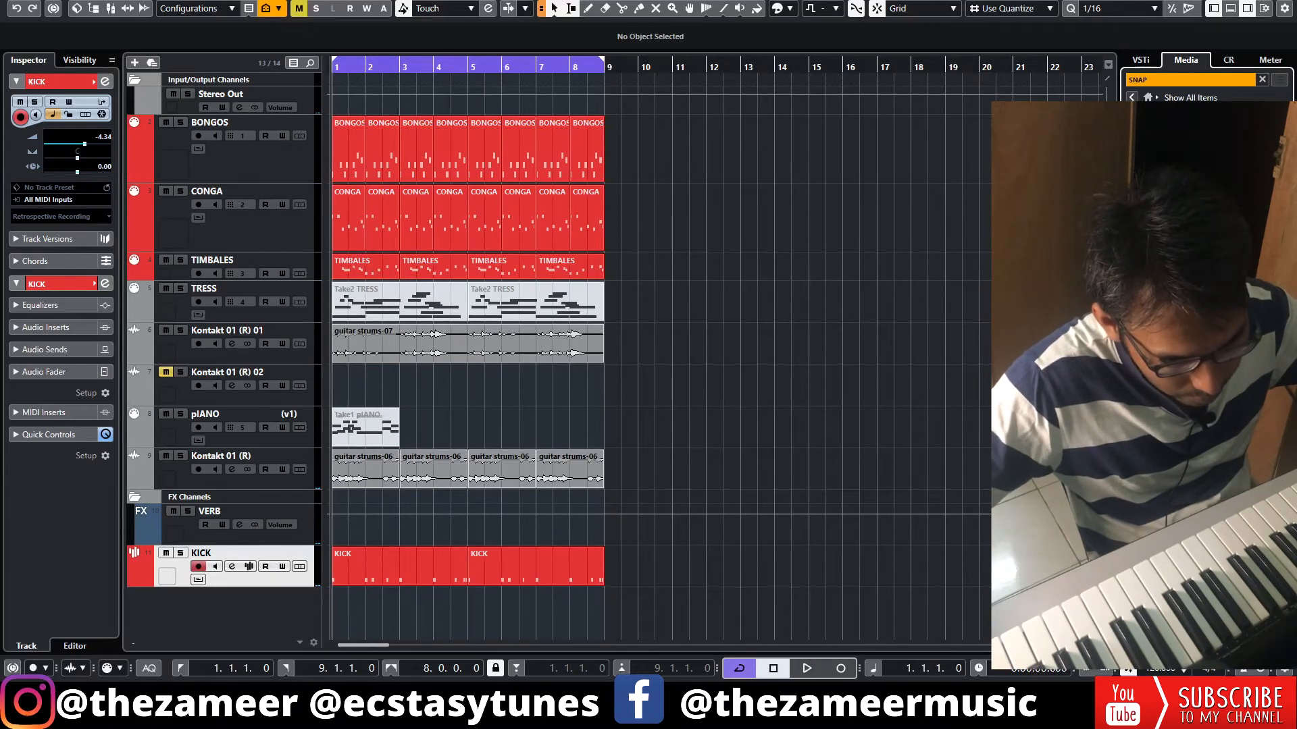
{"action": "left_click", "coordinate": [1148, 271]}
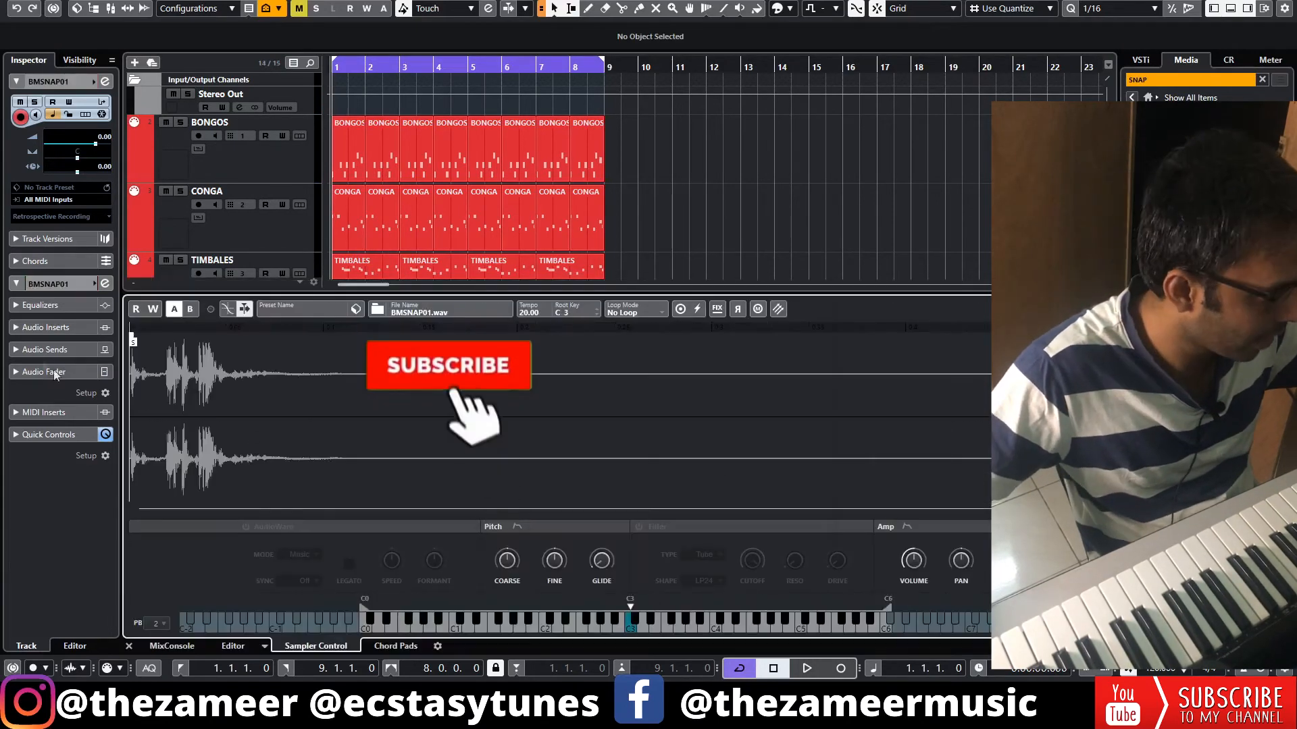
Add a VERB send at -8.22 dB to the BMSNAP01 track and colour the track red
{"action": "left_click", "coordinate": [70, 355]}
{"action": "key", "text": "ctrl+alt+e"}
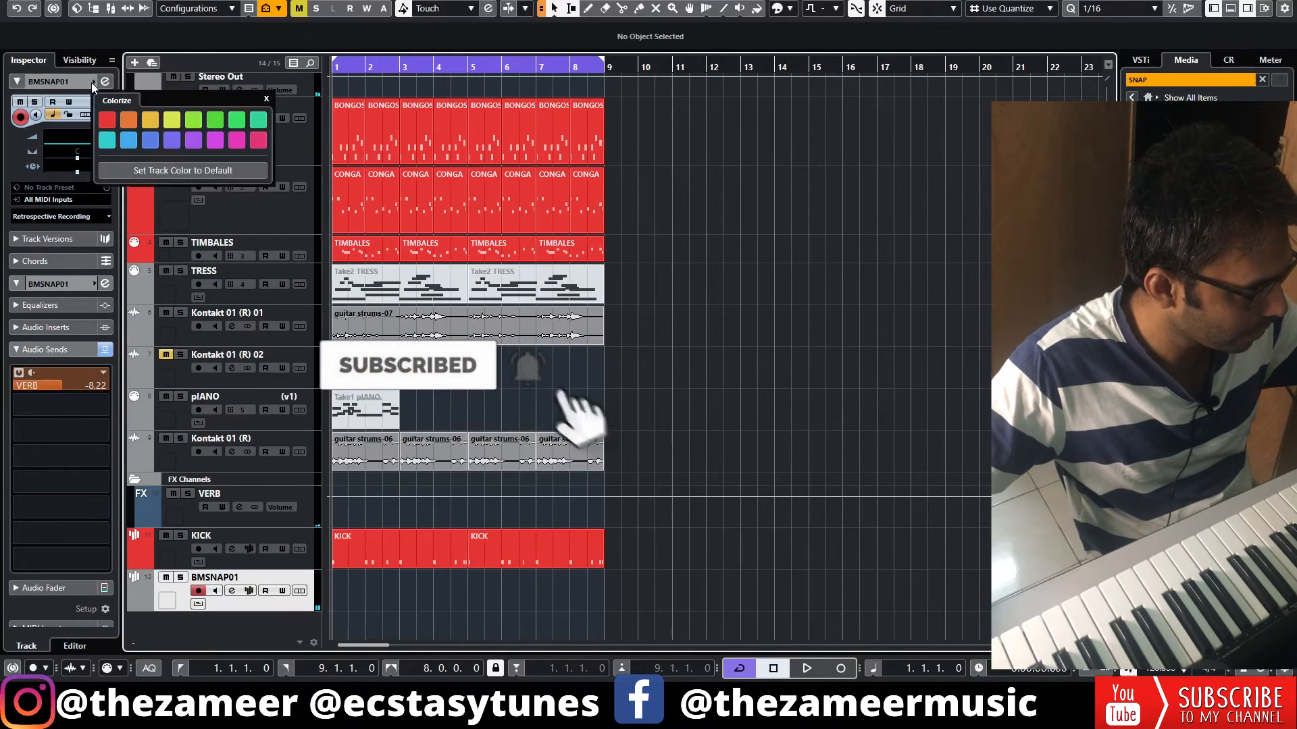
{"action": "left_click", "coordinate": [93, 83]}
{"action": "left_click", "coordinate": [116, 121]}
Rename the BMSNAP01 track SNAP and record an eight-bar snap pattern on it
{"action": "double_click", "coordinate": [215, 579]}
{"action": "key", "text": "Home"}
{"action": "key", "text": "Delete"}
{"action": "key", "text": "Delete"}
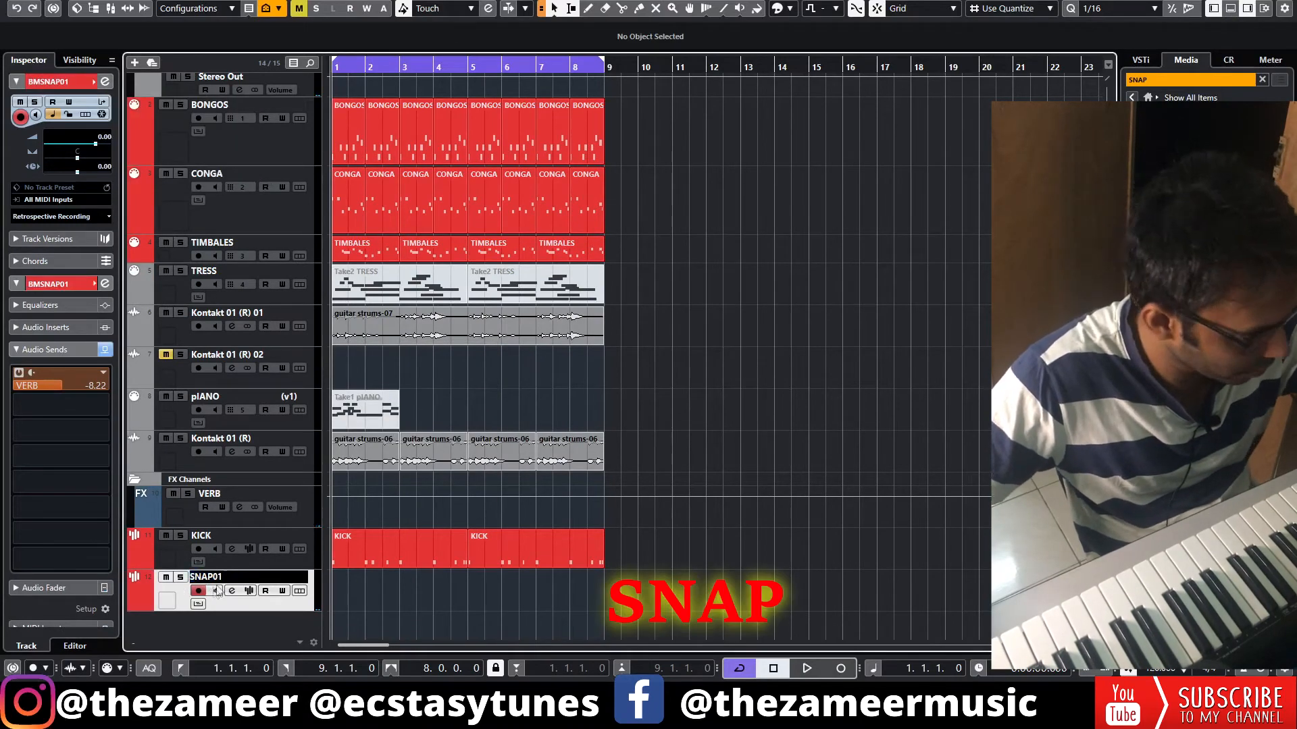
{"action": "key", "text": "KP_Multiply"}
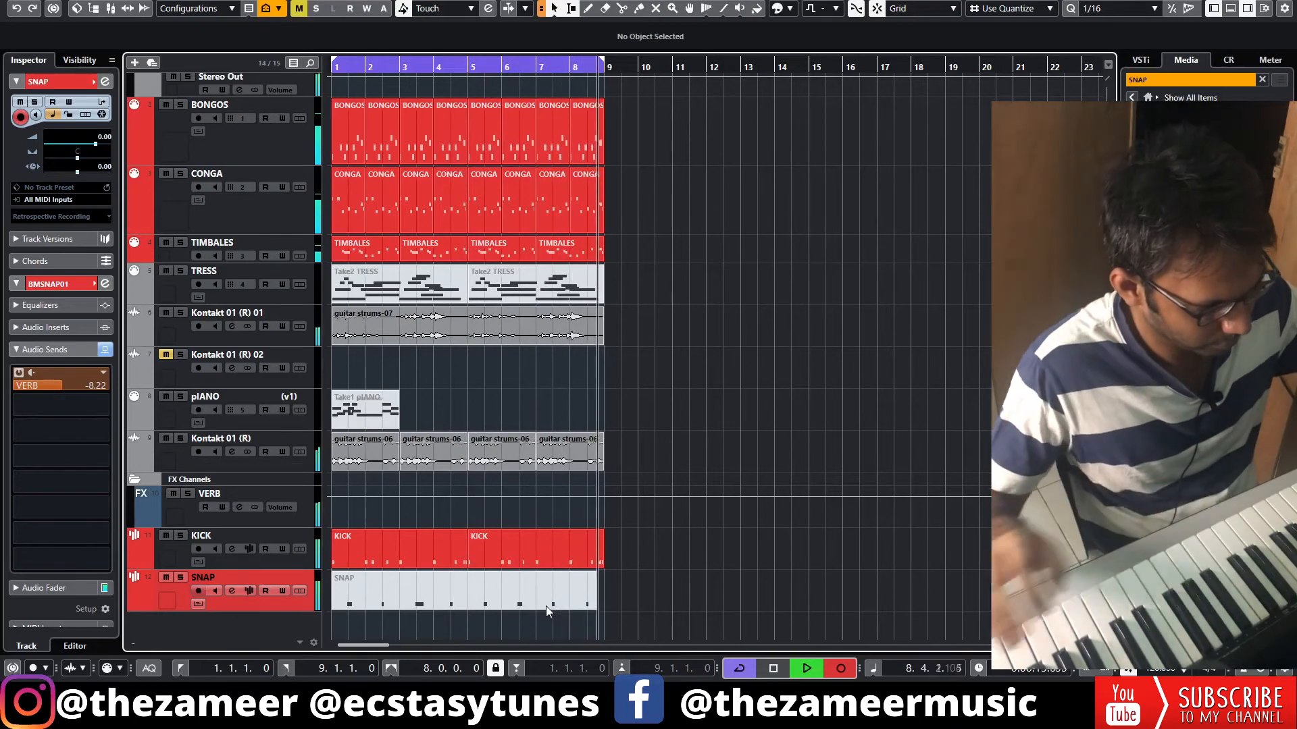
{"action": "key", "text": "space"}
Quantize the recorded SNAP notes to 1/16 with 16 % swing and check them in playback with the arrangement
{"action": "double_click", "coordinate": [546, 605]}
{"action": "left_click_drag", "start_coordinate": [100, 231], "coordinate": [104, 211]}
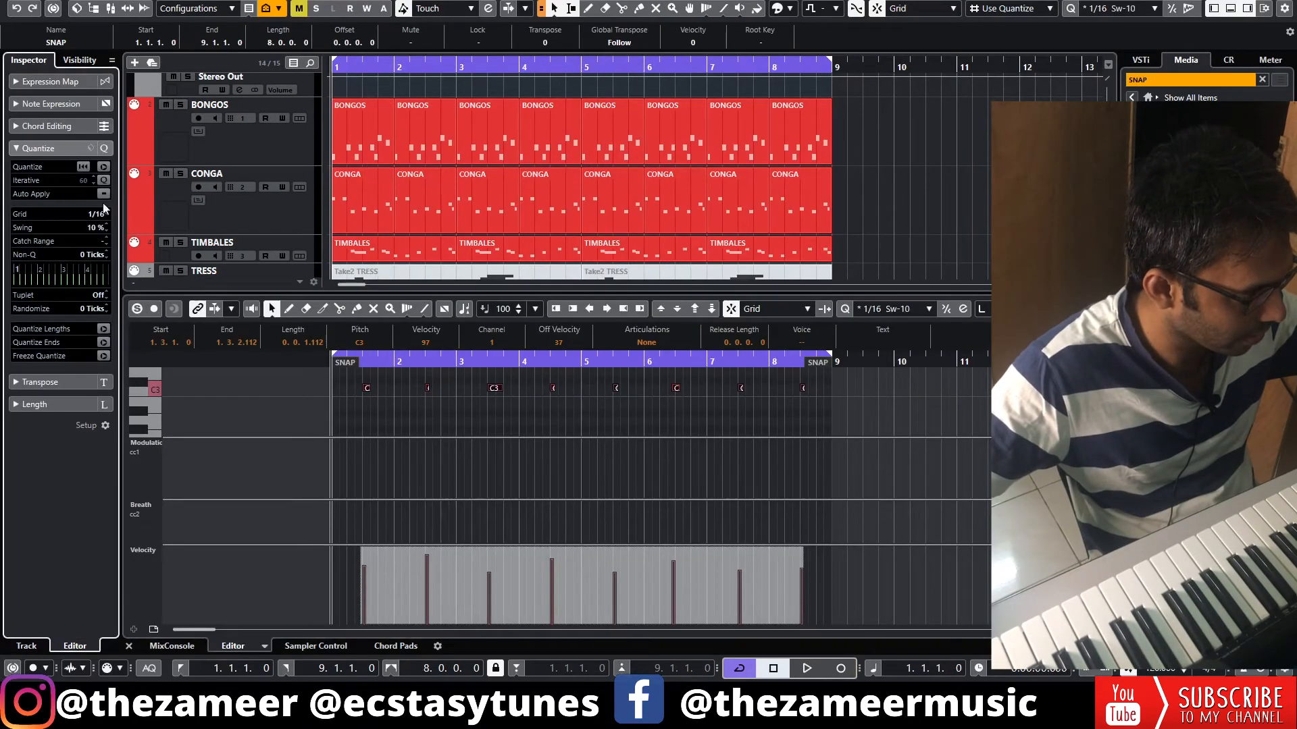
{"action": "left_click", "coordinate": [818, 395]}
{"action": "key", "text": "q"}
{"action": "key", "text": "space"}
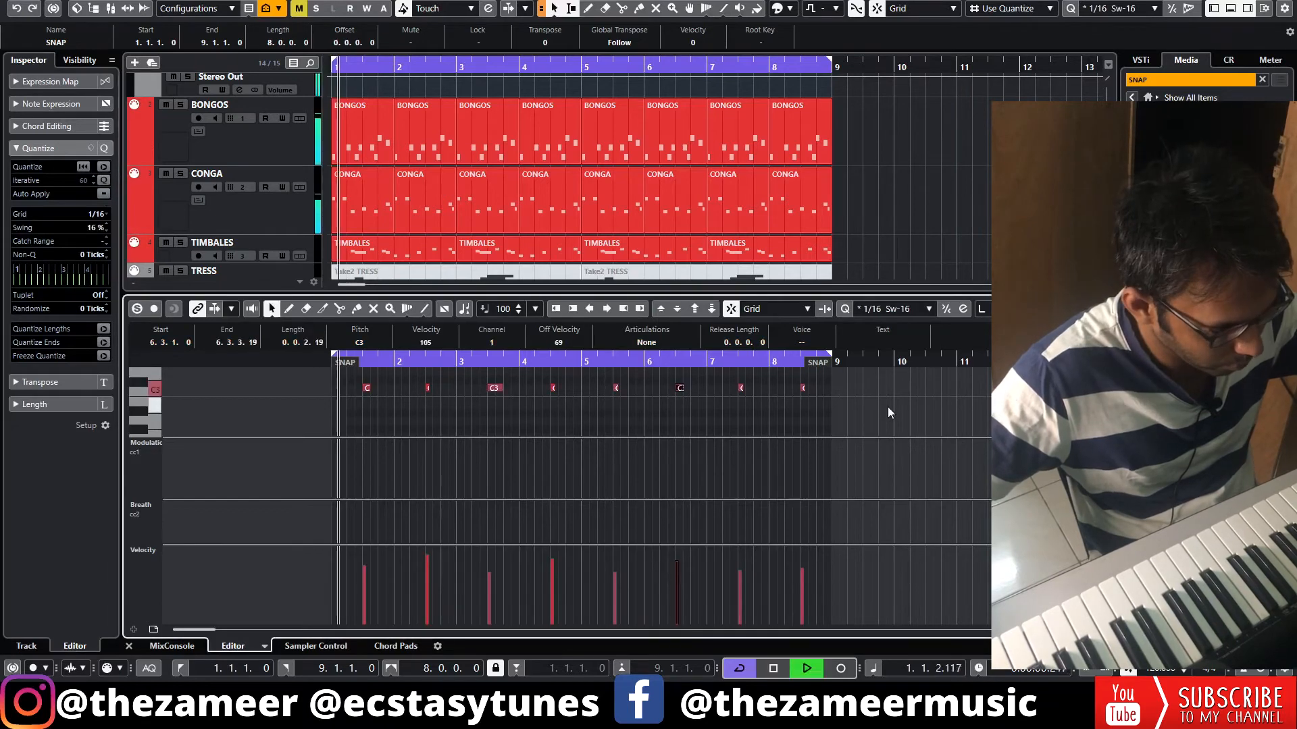
{"action": "key", "text": "Return"}
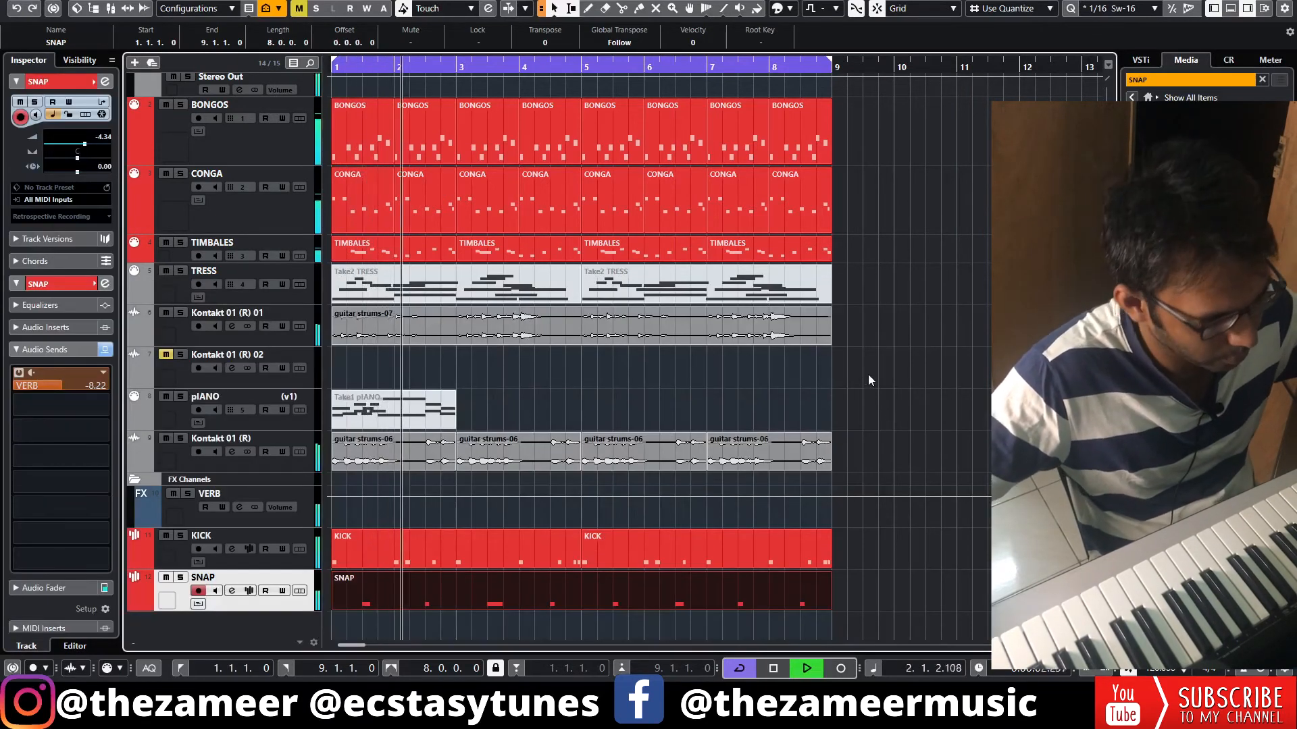
{"action": "key", "text": "g"}
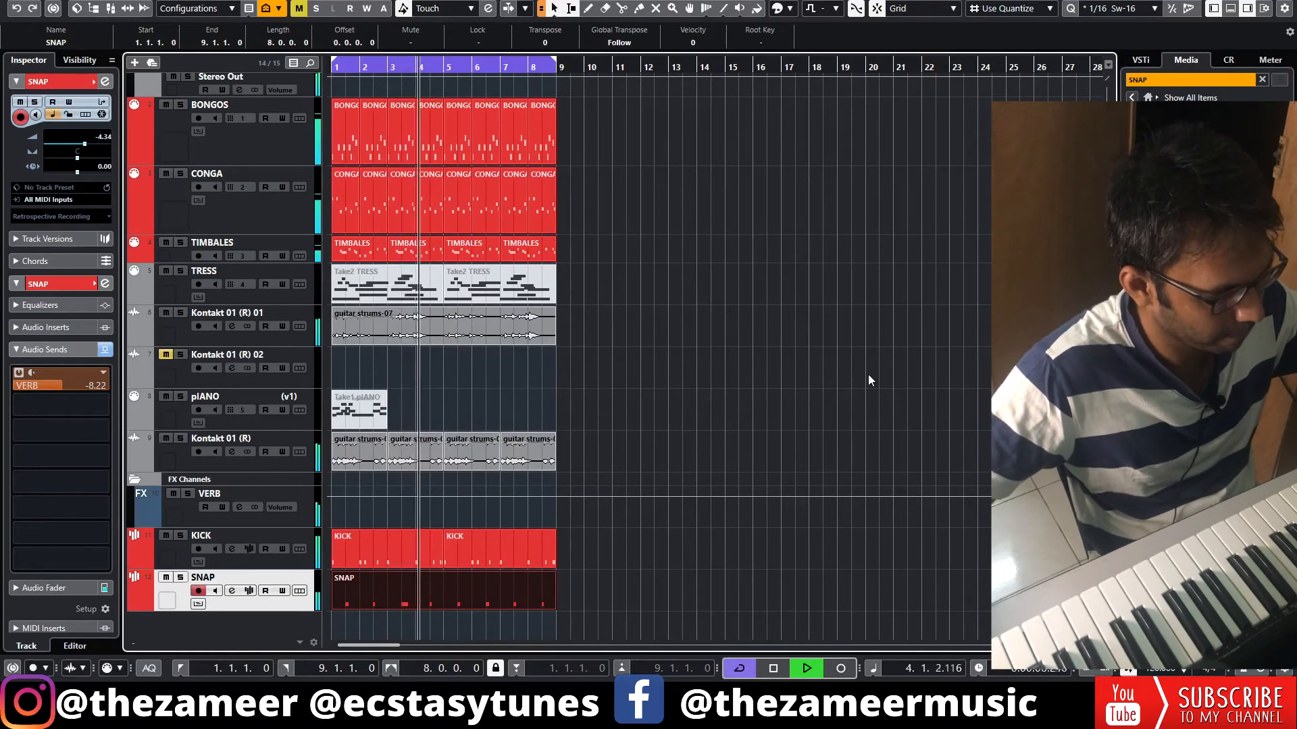
{"action": "key", "text": "space"}
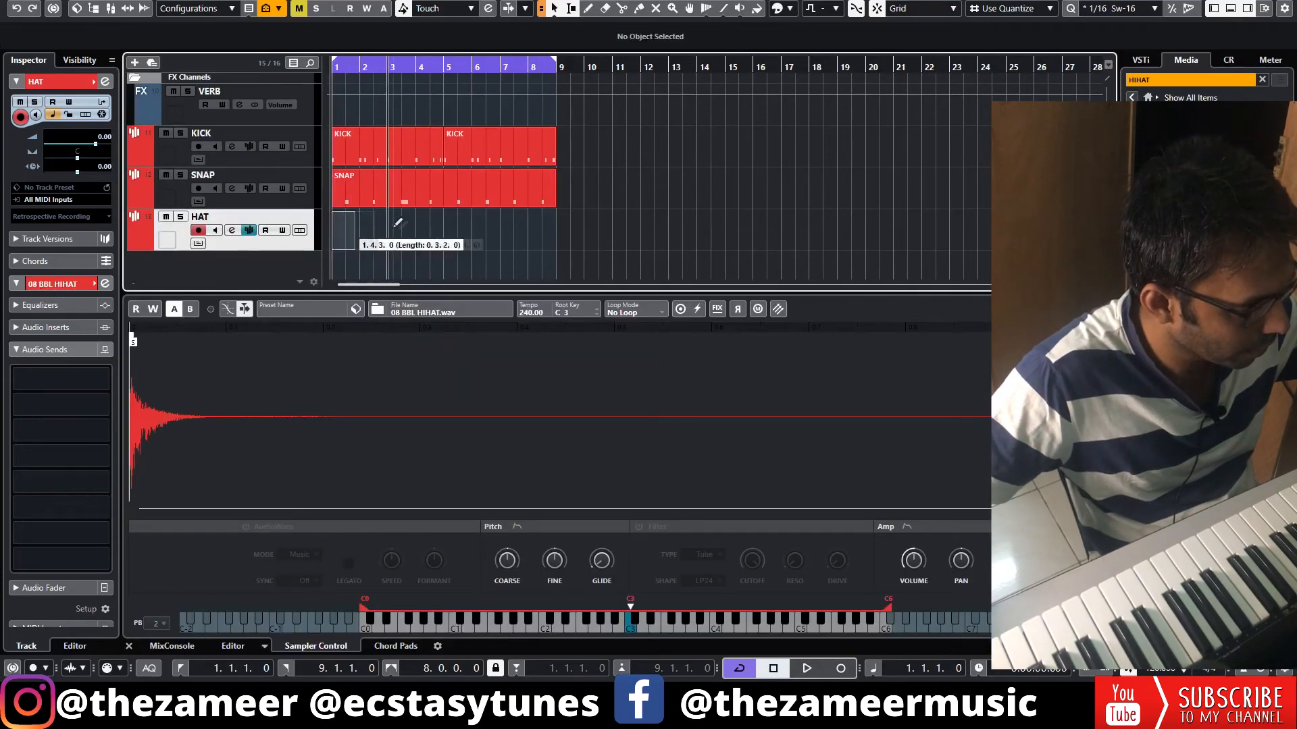
Record a hi-hat pattern with 08 BBL HIHAT.wav on a HAT sampler track and quantize it to 1/16 with 16 % swing
{"action": "left_click_drag", "start_coordinate": [397, 223], "coordinate": [399, 225]}
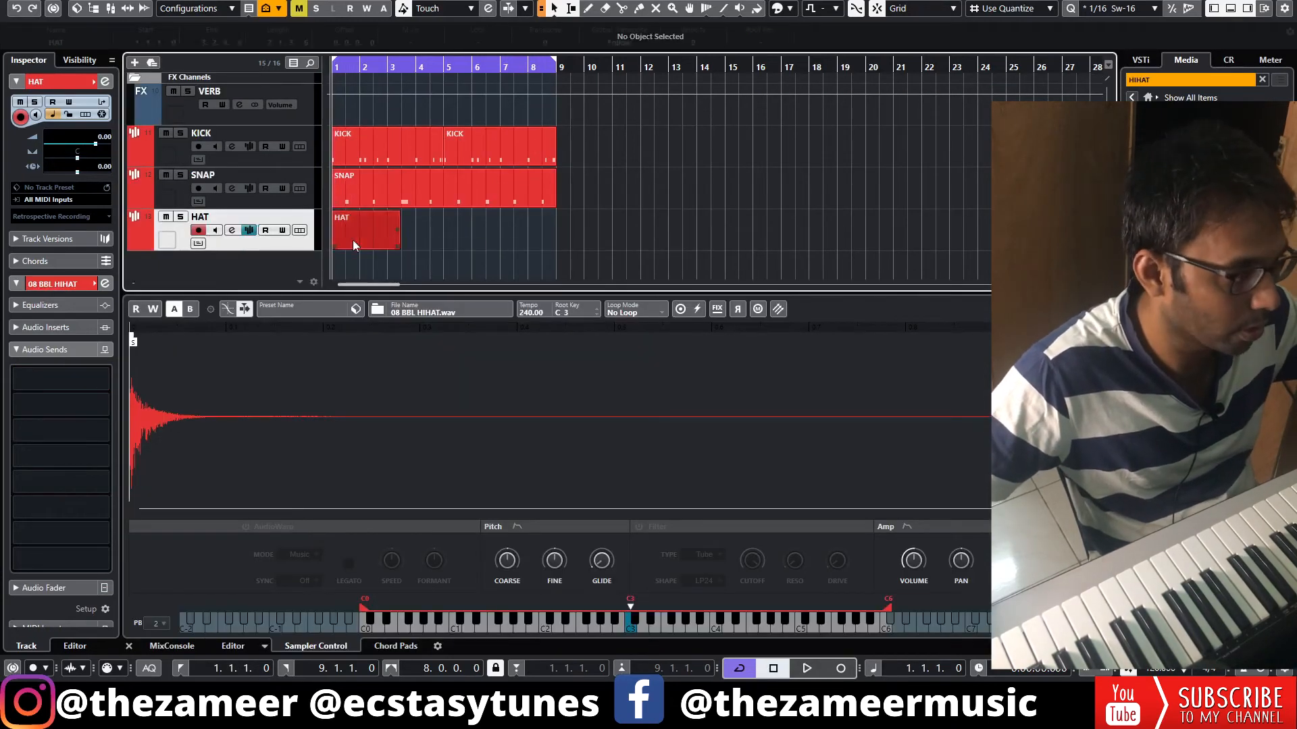
{"action": "double_click", "coordinate": [353, 240]}
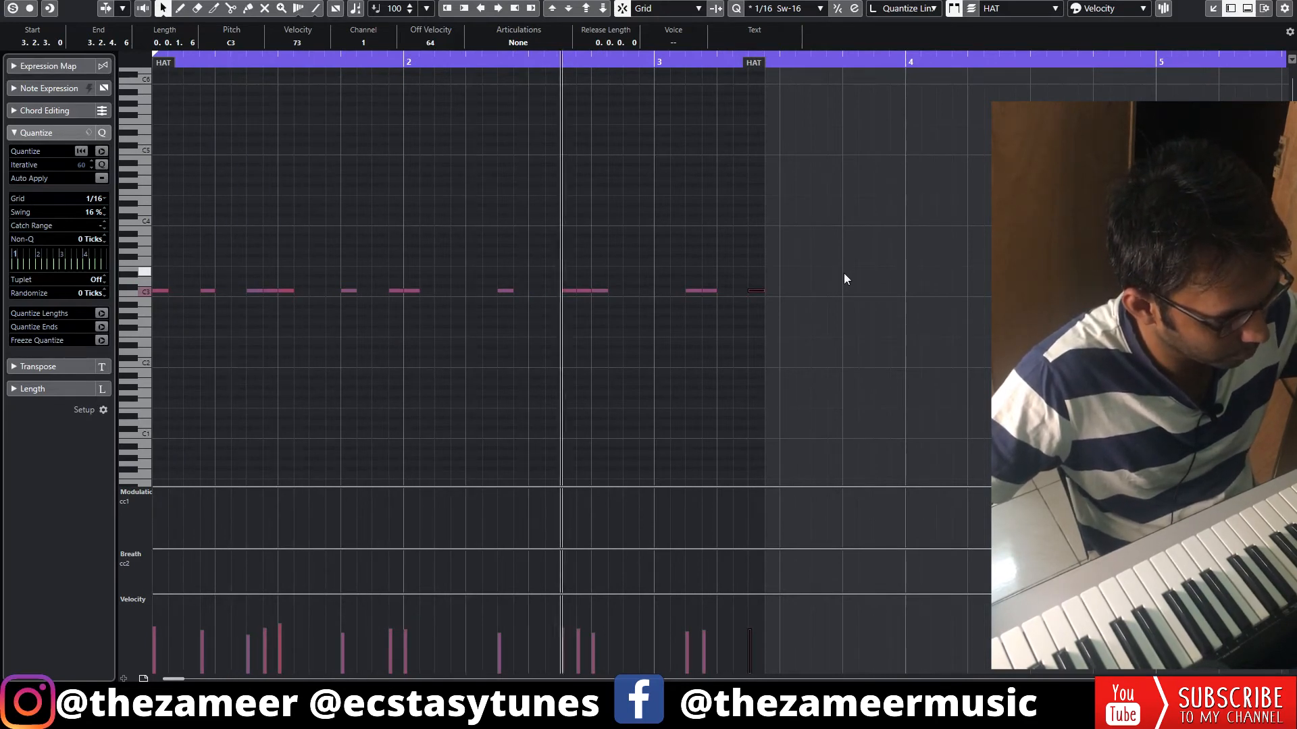
{"action": "key", "text": "space"}
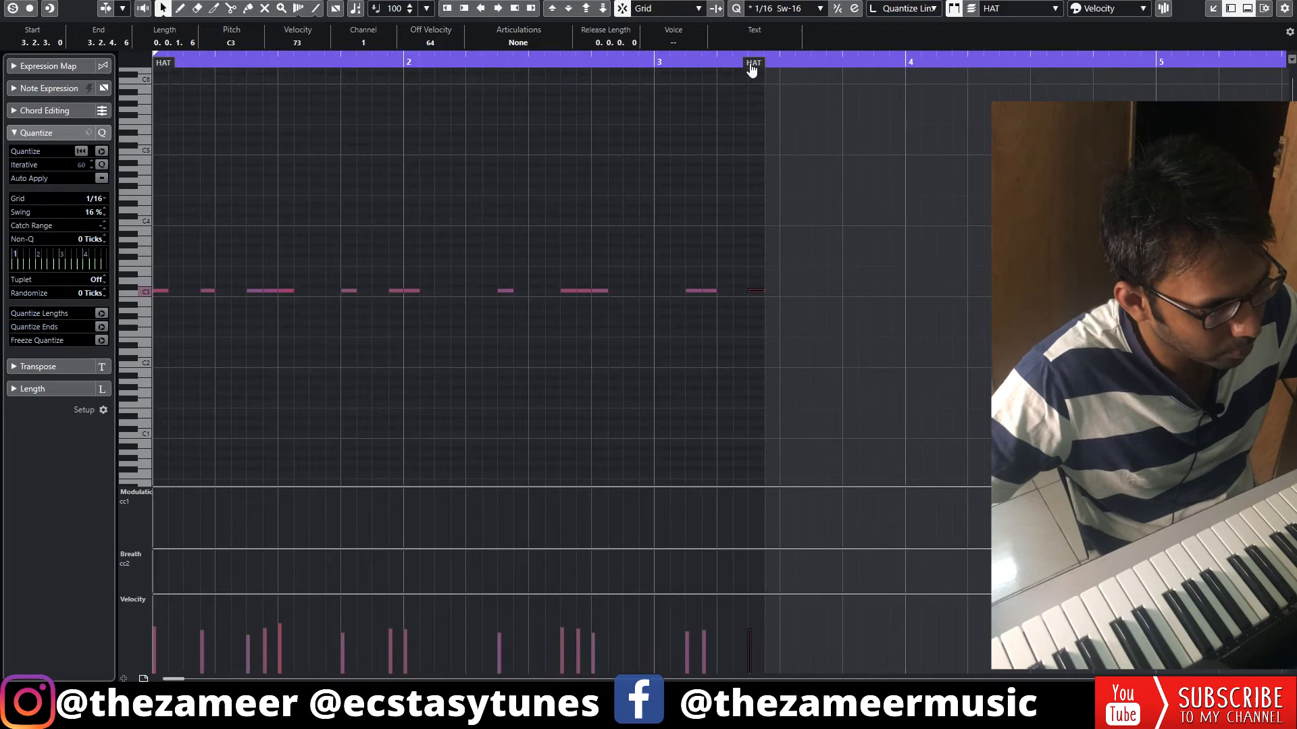
Copy the hat notes of bars 1 and 2 to start at bar 3 and extend the HAT part to bar 5
{"action": "left_click_drag", "start_coordinate": [754, 64], "coordinate": [882, 65]}
{"action": "left_click_drag", "start_coordinate": [882, 66], "coordinate": [895, 65]}
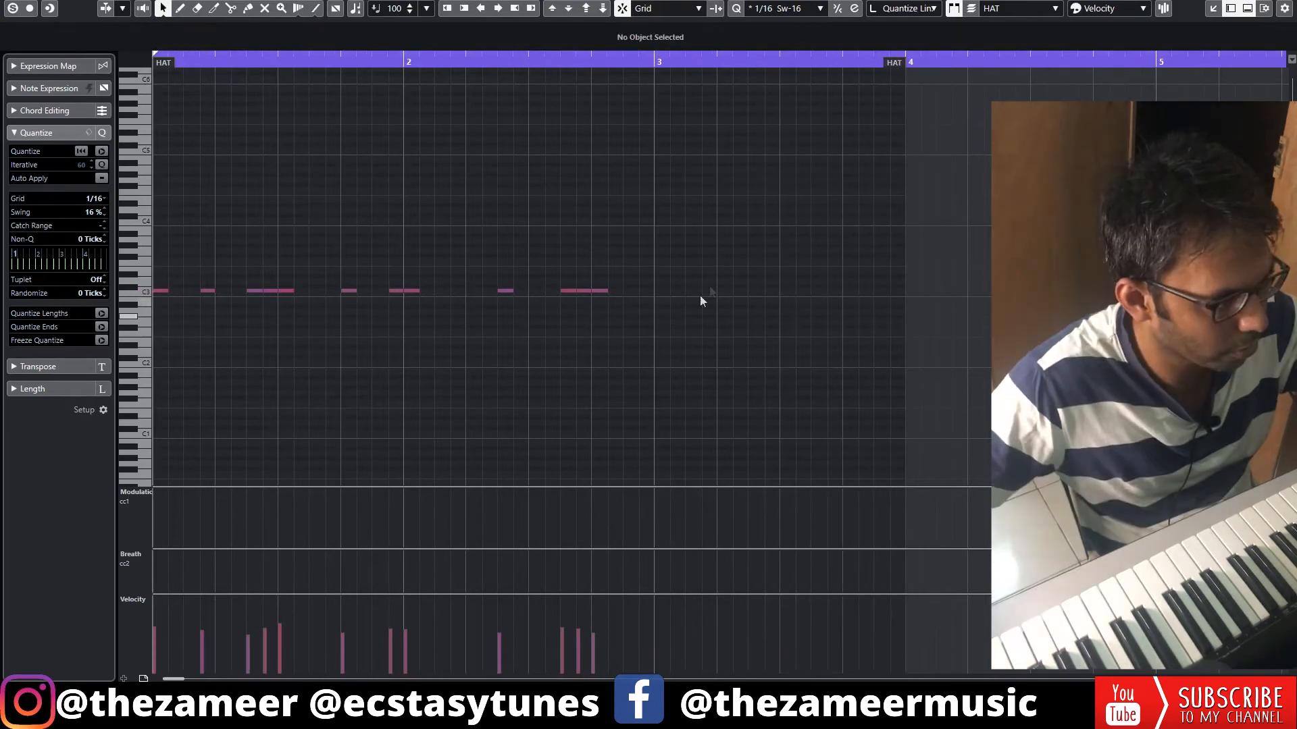
{"action": "left_click_drag", "start_coordinate": [784, 191], "coordinate": [85, 374]}
{"action": "key", "text": "ctrl+d"}
{"action": "left_click_drag", "start_coordinate": [615, 289], "coordinate": [672, 291]}
{"action": "left_click", "coordinate": [612, 369]}
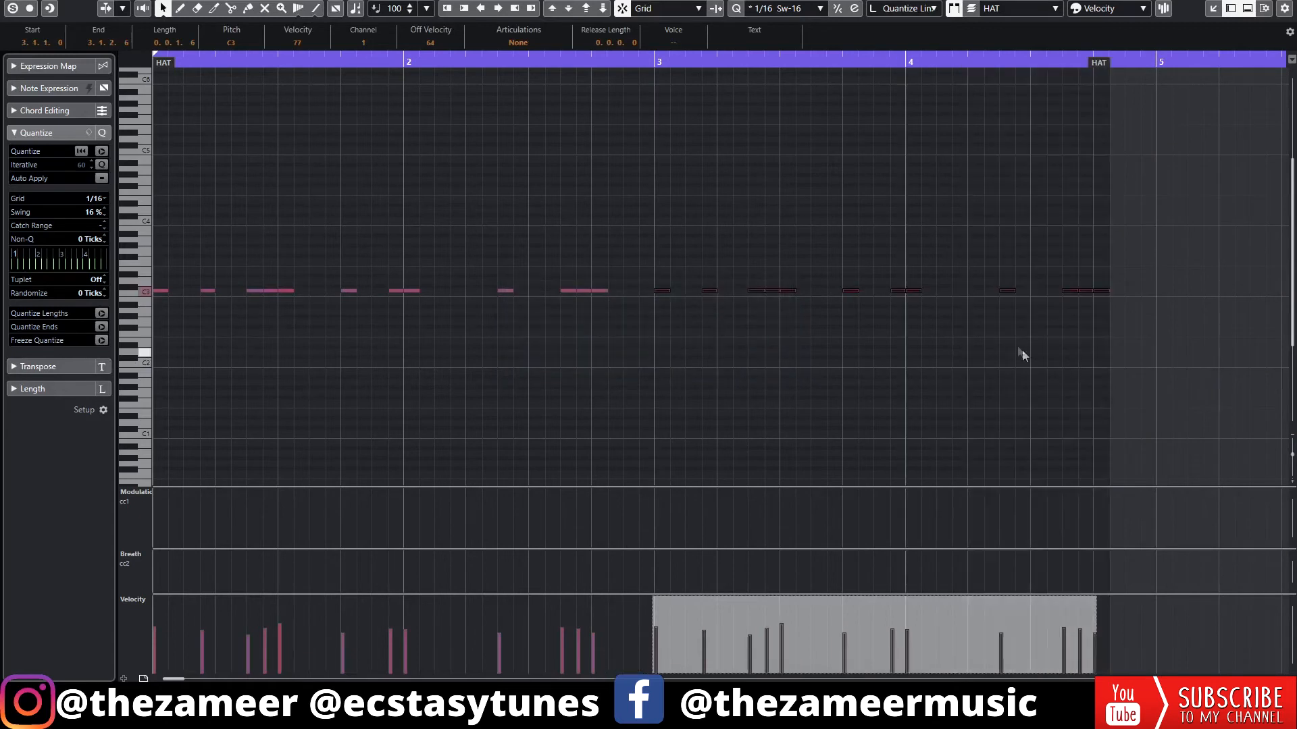
{"action": "left_click", "coordinate": [1068, 349]}
{"action": "left_click_drag", "start_coordinate": [1101, 64], "coordinate": [1144, 66]}
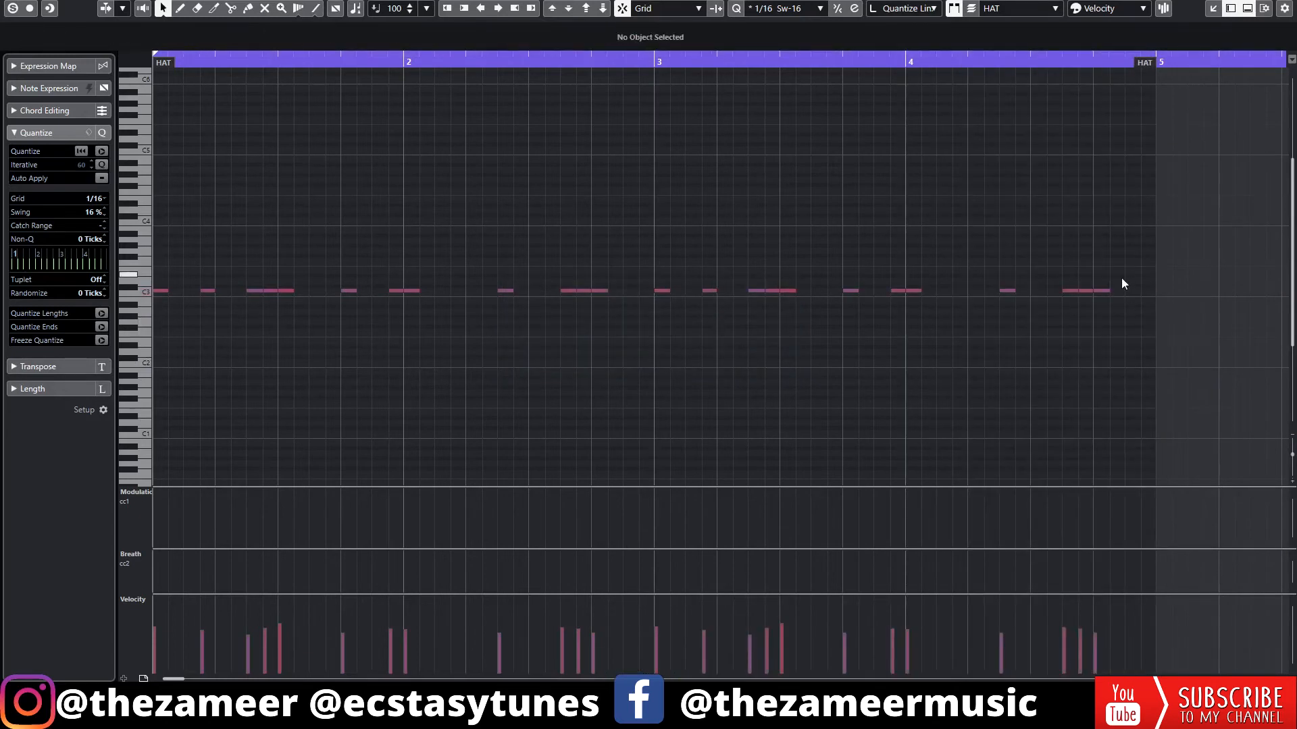
Add two C3 hat notes at the end of bar 4 with velocities of about 75 and return to the arrangement
{"action": "left_click", "coordinate": [1131, 291], "text": "alt"}
{"action": "left_click", "coordinate": [1146, 291], "text": "alt"}
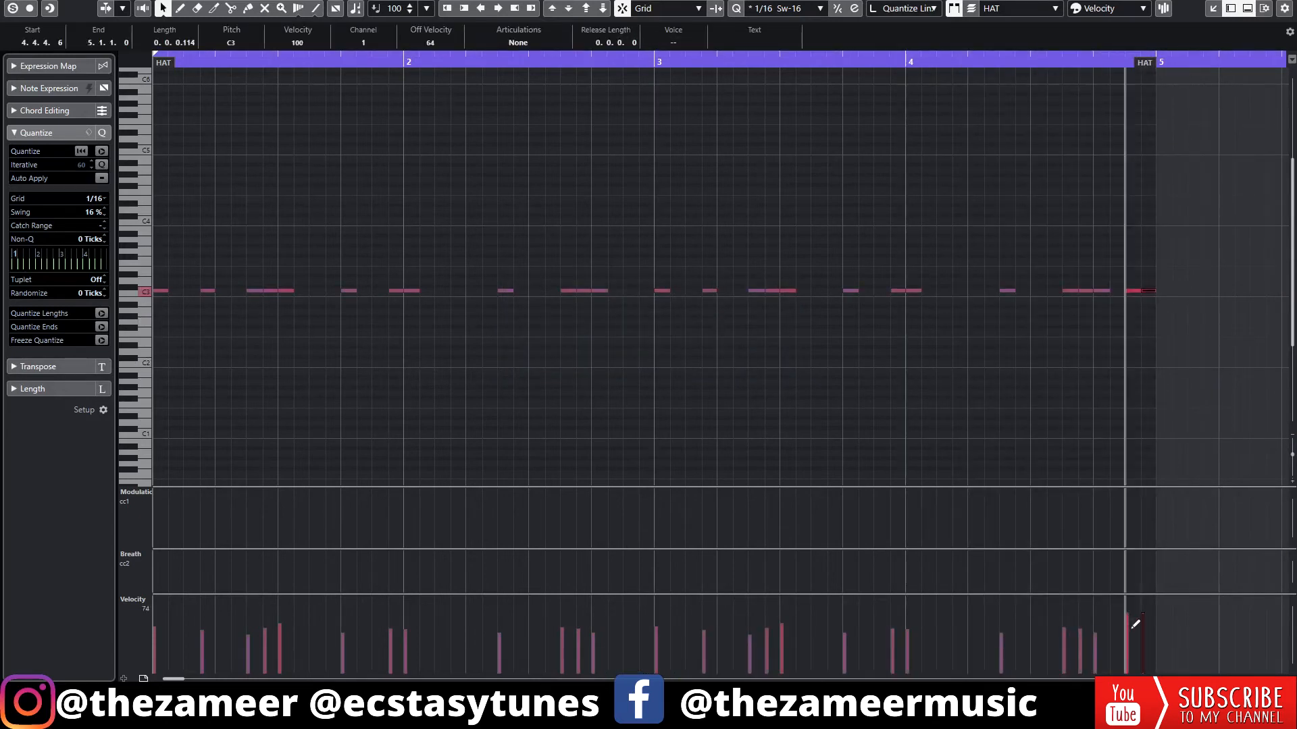
{"action": "key", "text": "space"}
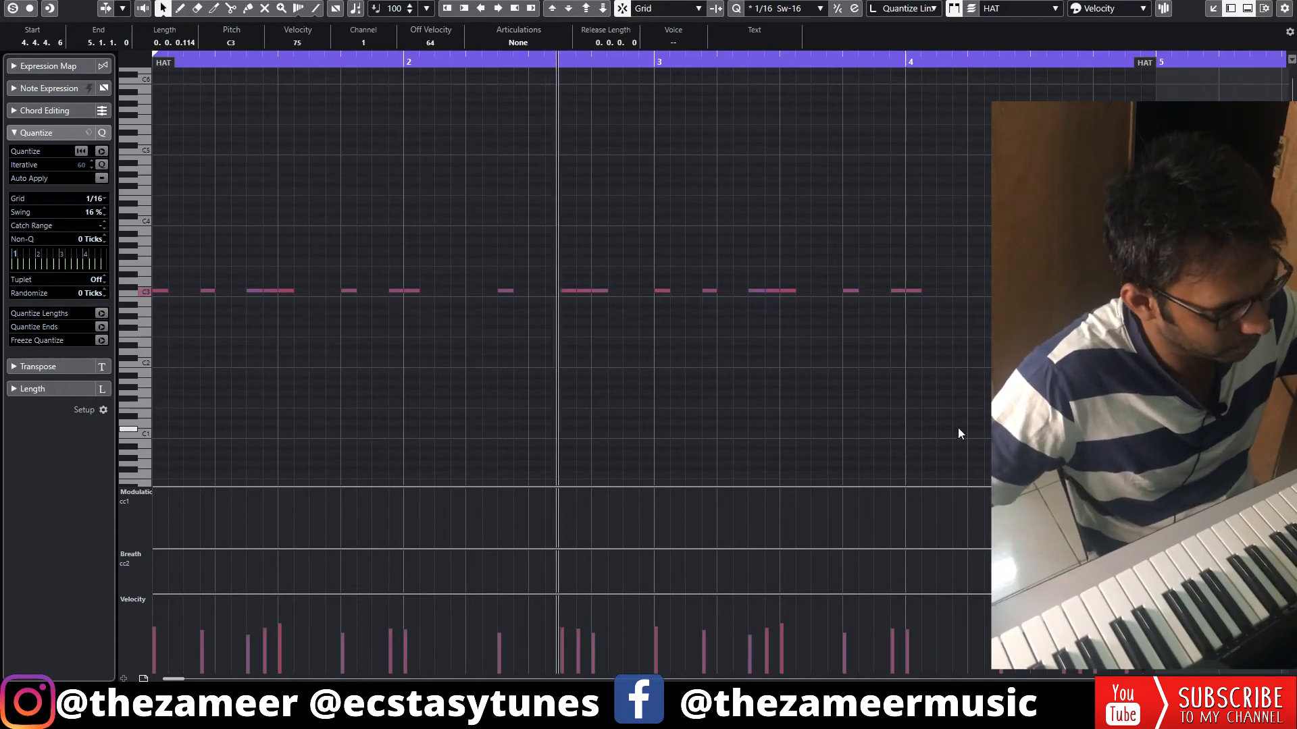
{"action": "key", "text": "Return"}
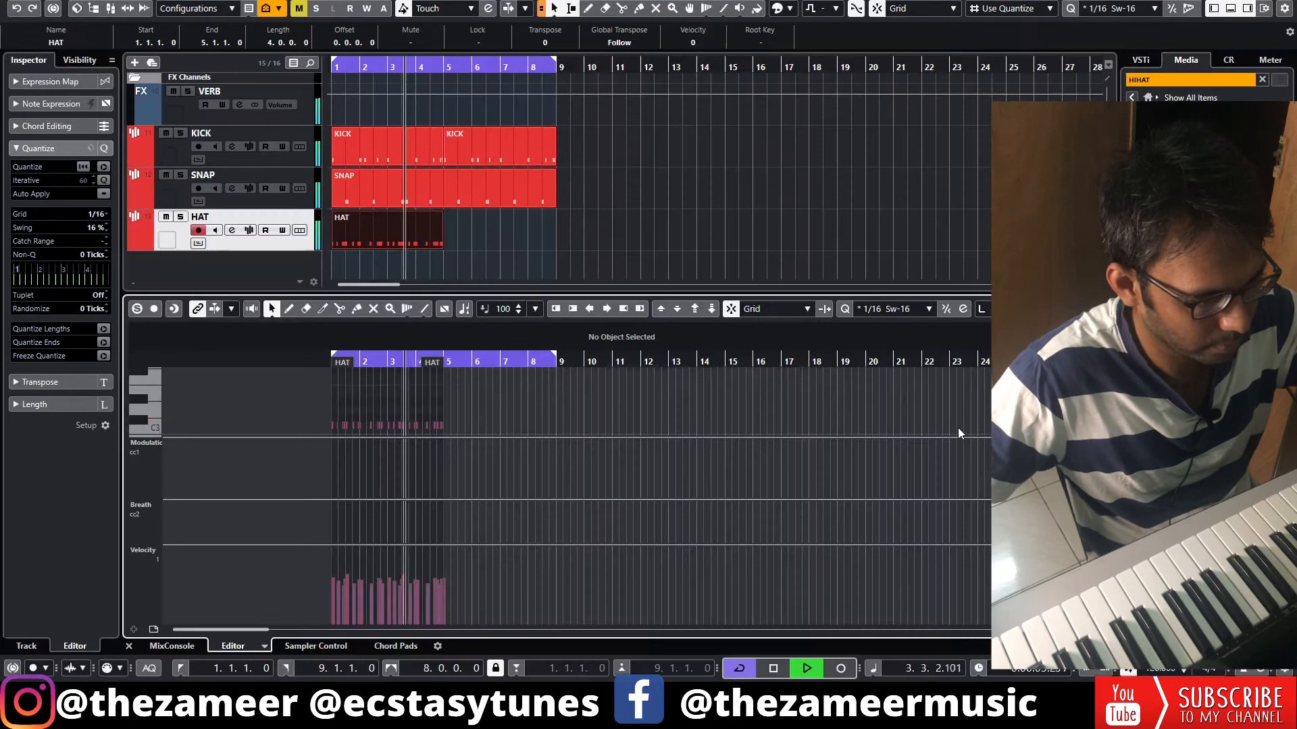
{"action": "key", "text": "Return"}
Duplicate the four-bar HAT part to fill bars 5 to 9 and stop playback
{"action": "left_click", "coordinate": [466, 603]}
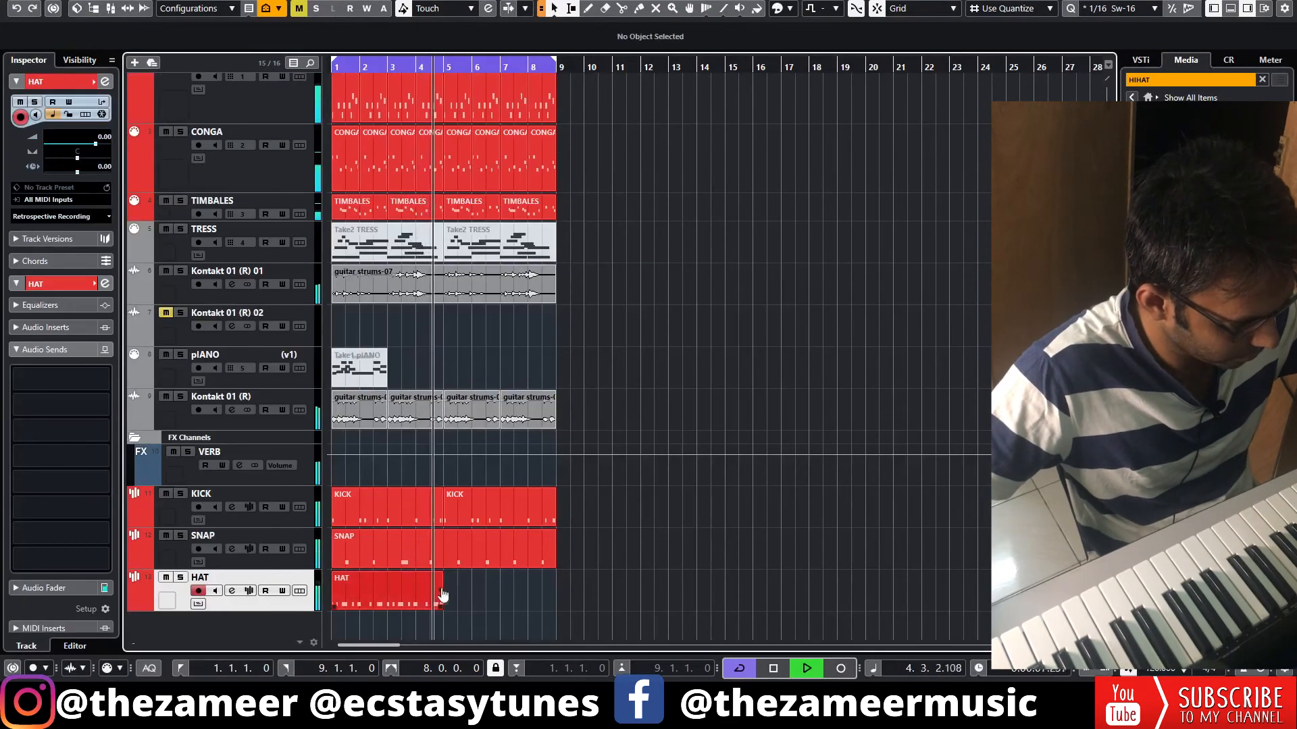
{"action": "left_click", "coordinate": [442, 600]}
{"action": "key", "text": "ctrl+d"}
{"action": "left_click", "coordinate": [604, 586]}
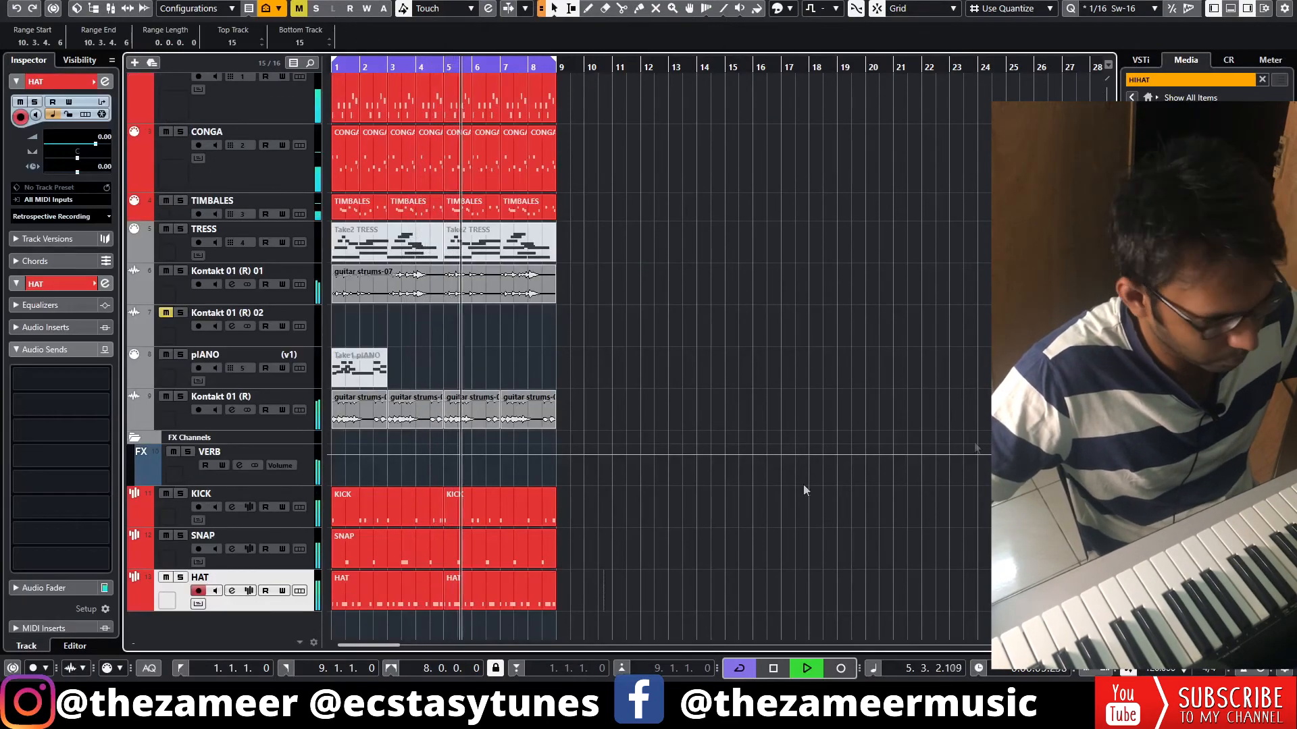
{"action": "key", "text": "space"}
Add a SubLab instrument track and record a bass line on it from bar 1
{"action": "left_click", "coordinate": [1178, 79]}
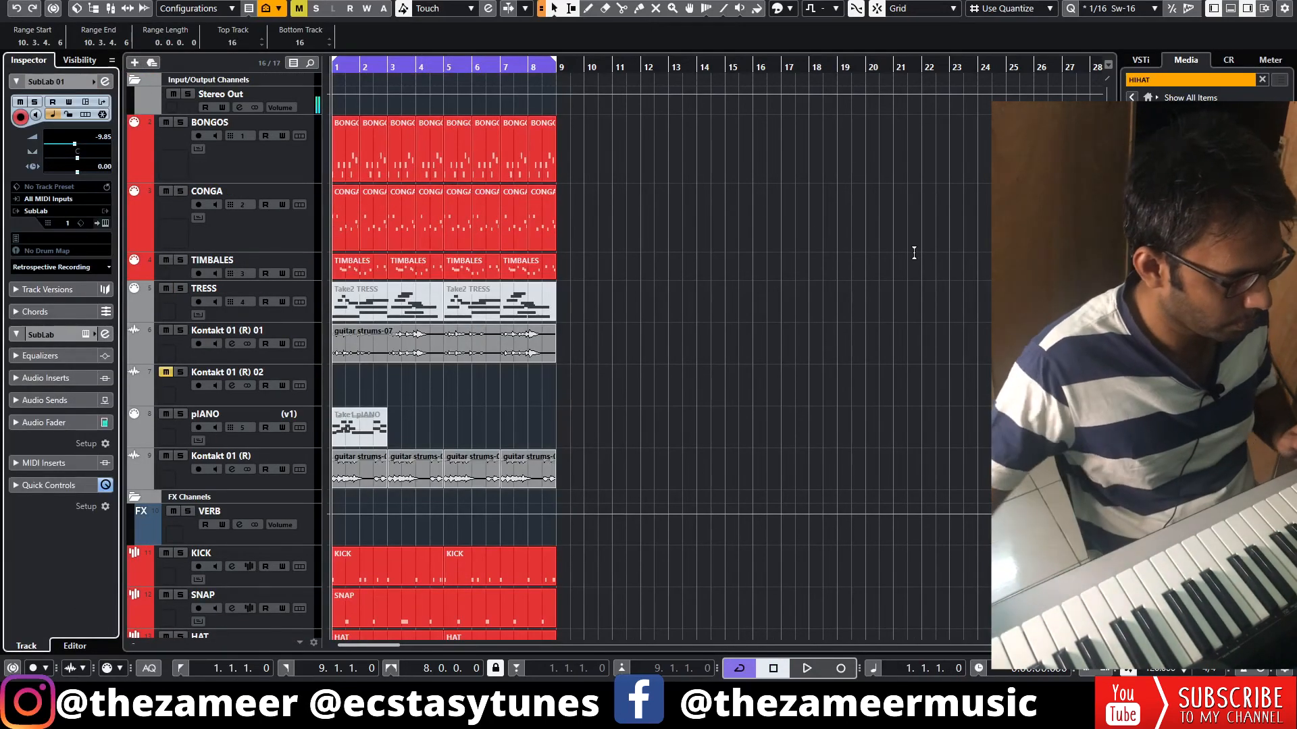
{"action": "scroll", "coordinate": [873, 353], "scroll_direction": "down", "scroll_amount": 3}
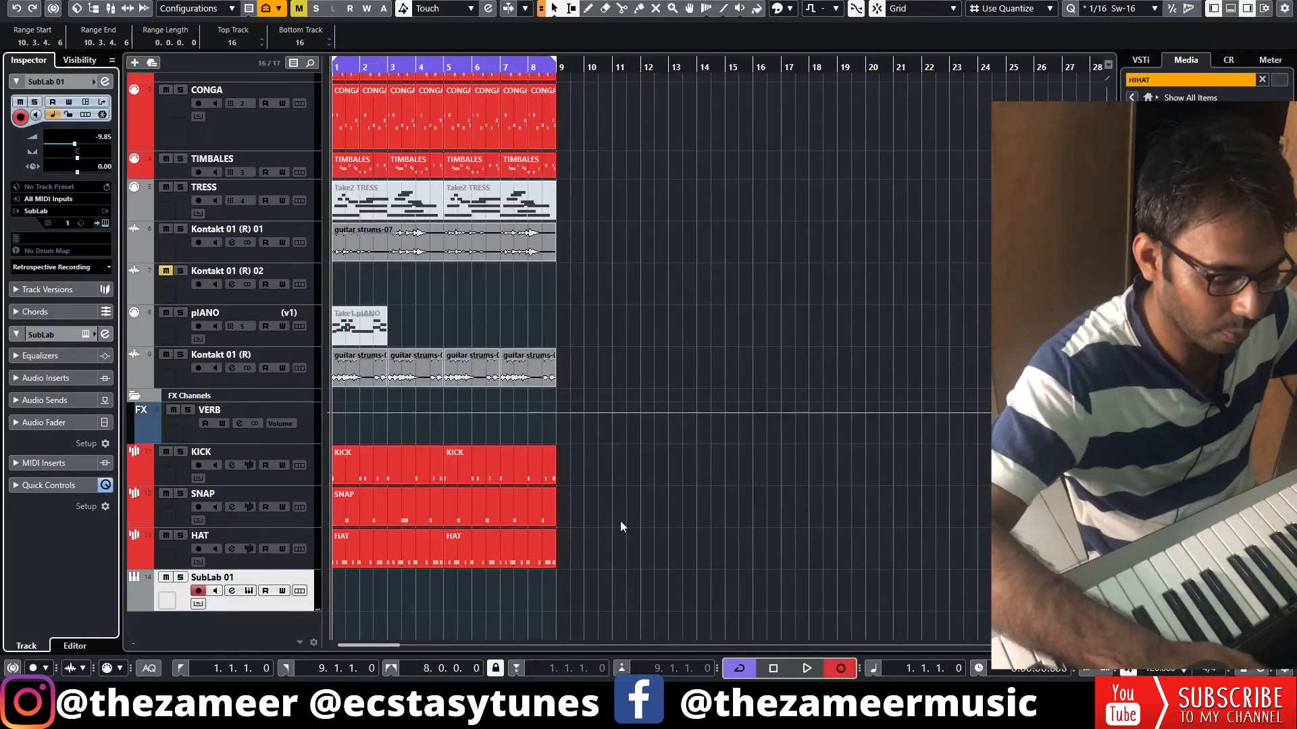
{"action": "key", "text": "KP_Multiply"}
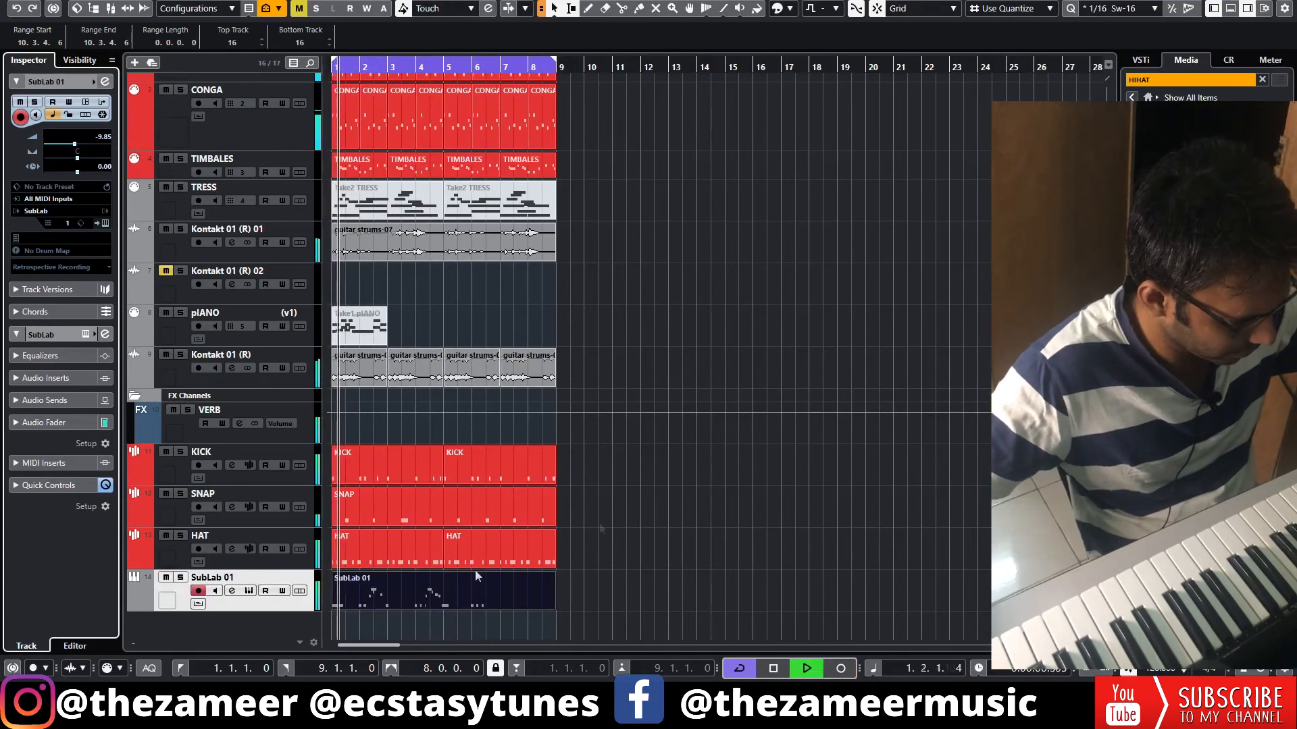
Quantize the recorded SubLab 01 bass notes to 1/16 with 16 % swing and align the second phrase to the start of bar 4
{"action": "left_click", "coordinate": [413, 604]}
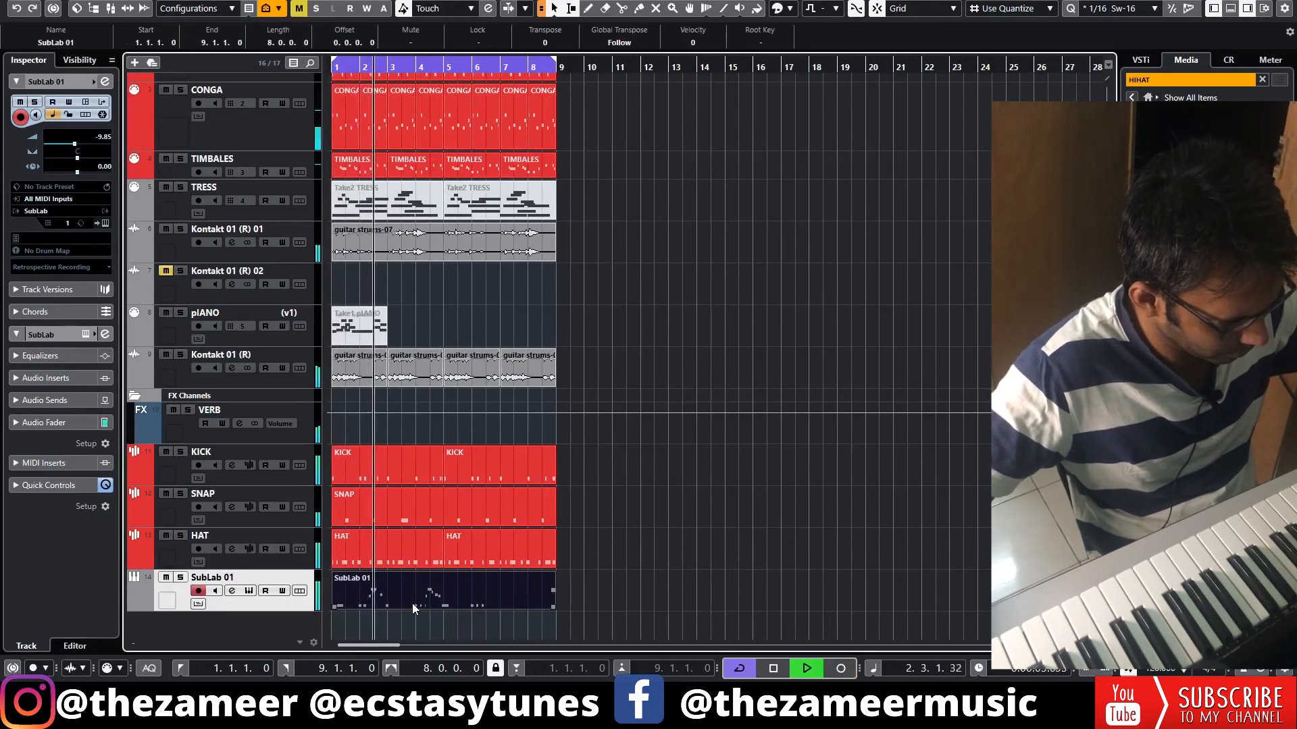
{"action": "double_click", "coordinate": [412, 602]}
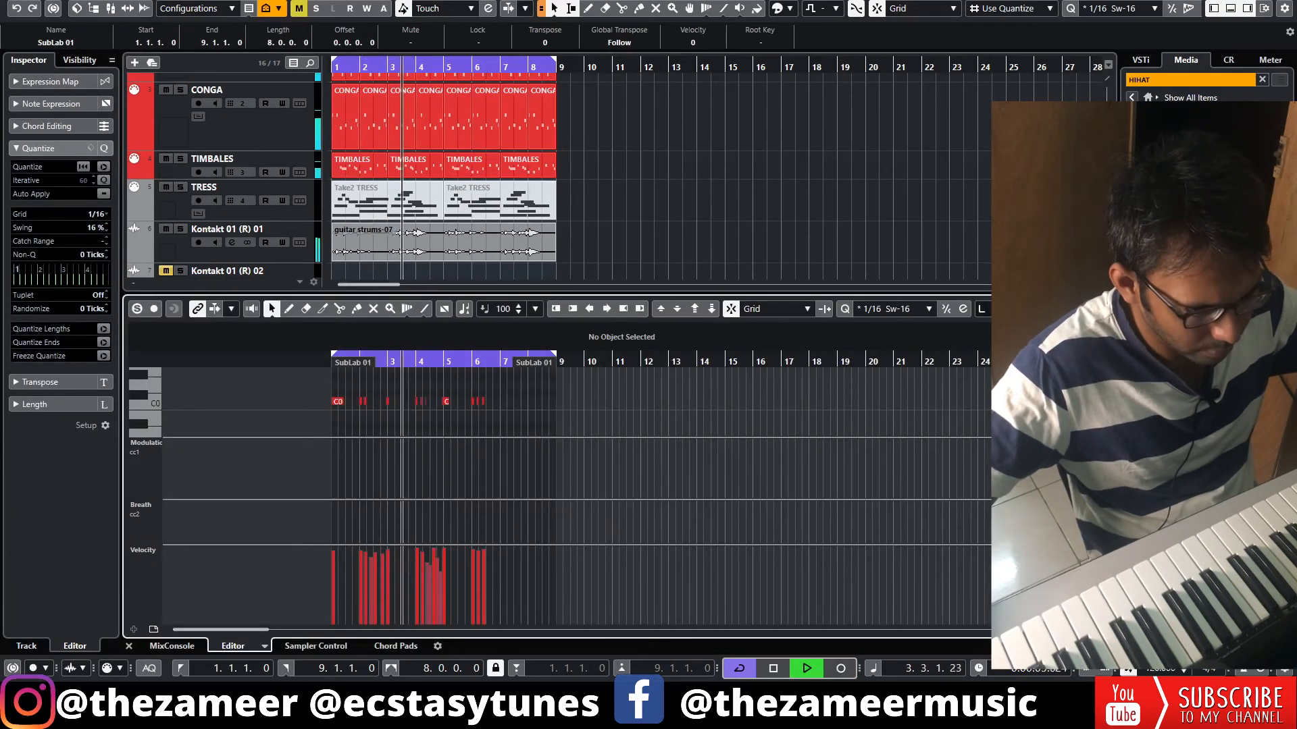
{"action": "left_click", "coordinate": [1086, 309]}
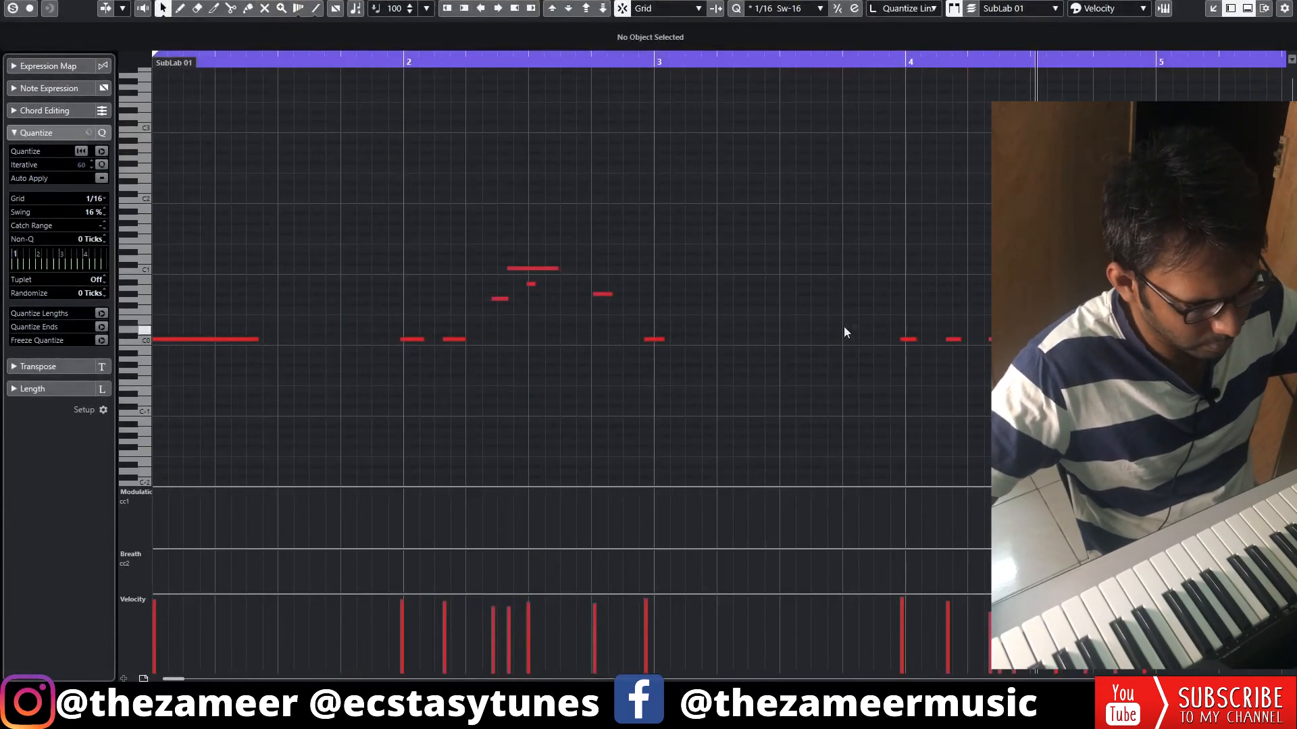
{"action": "key", "text": "space"}
{"action": "left_click_drag", "start_coordinate": [785, 178], "coordinate": [258, 433]}
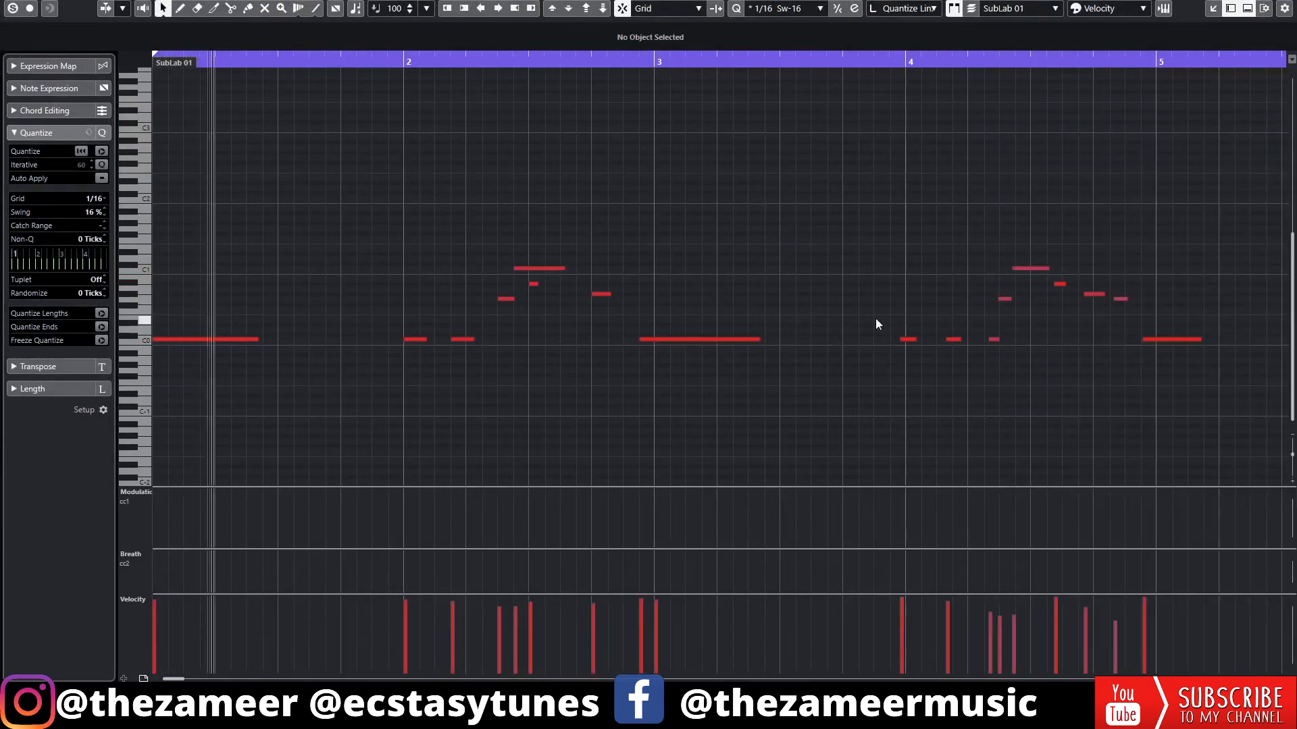
{"action": "left_click_drag", "start_coordinate": [886, 237], "coordinate": [1178, 378]}
{"action": "left_click_drag", "start_coordinate": [906, 340], "coordinate": [913, 341]}
{"action": "left_click", "coordinate": [918, 362]}
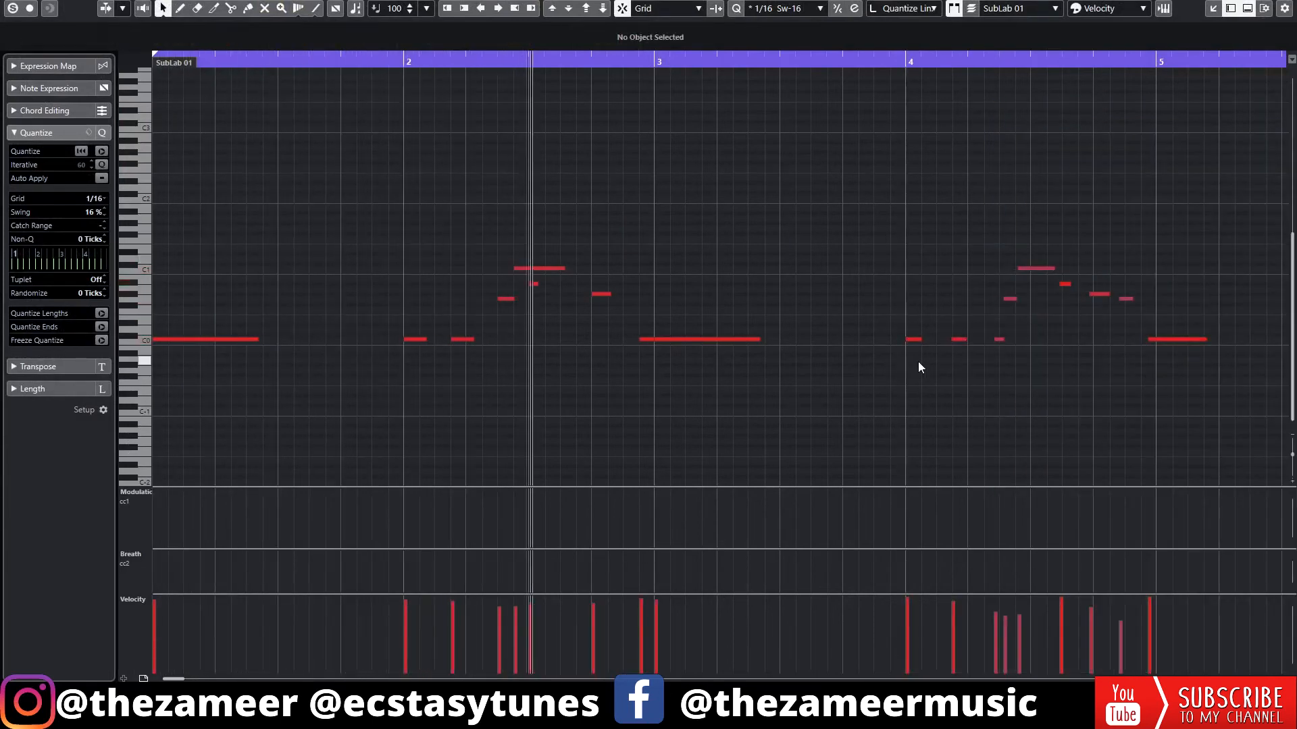
Quantize the remaining off-grid SubLab 01 bass notes in the bar 4 phrase to the 1/16 grid with 16 % swing
{"action": "left_click_drag", "start_coordinate": [905, 238], "coordinate": [1037, 368]}
{"action": "key", "text": "q"}
{"action": "left_click", "coordinate": [1003, 340]}
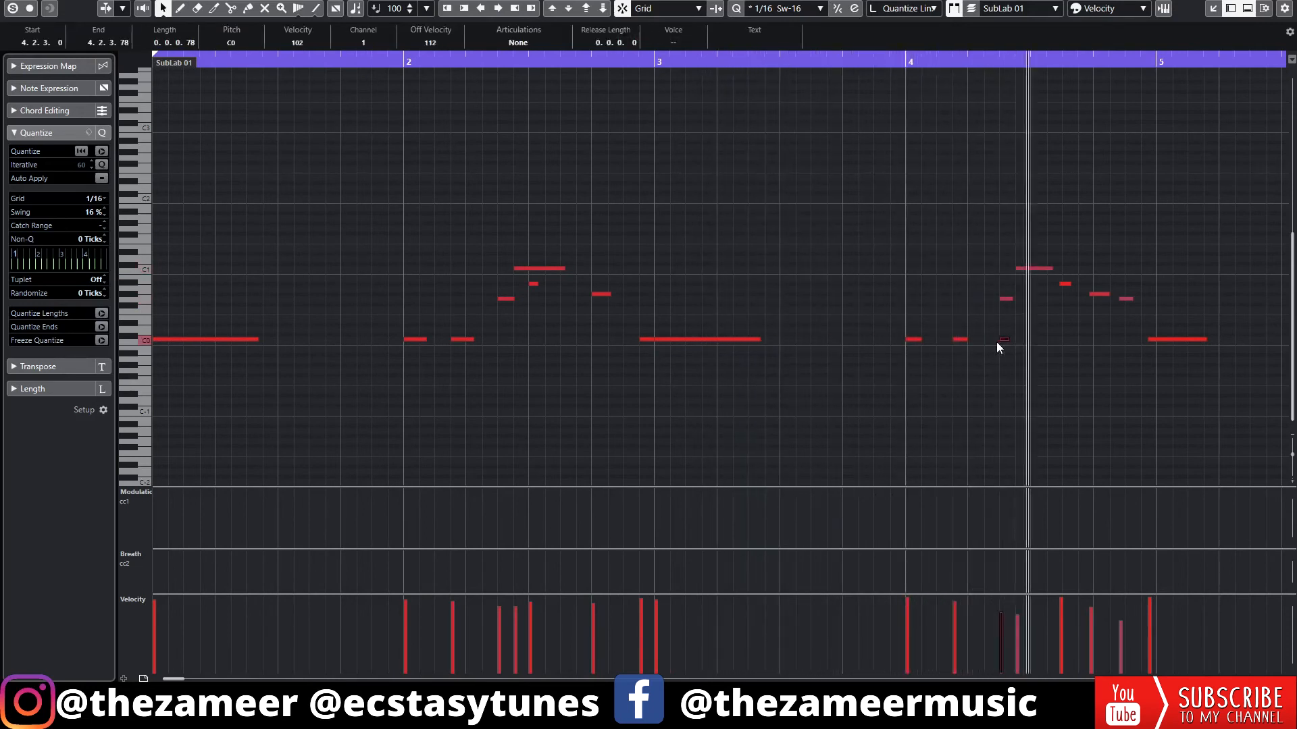
{"action": "left_click_drag", "start_coordinate": [998, 234], "coordinate": [1169, 343]}
{"action": "key", "text": "q"}
{"action": "left_click", "coordinate": [1110, 446]}
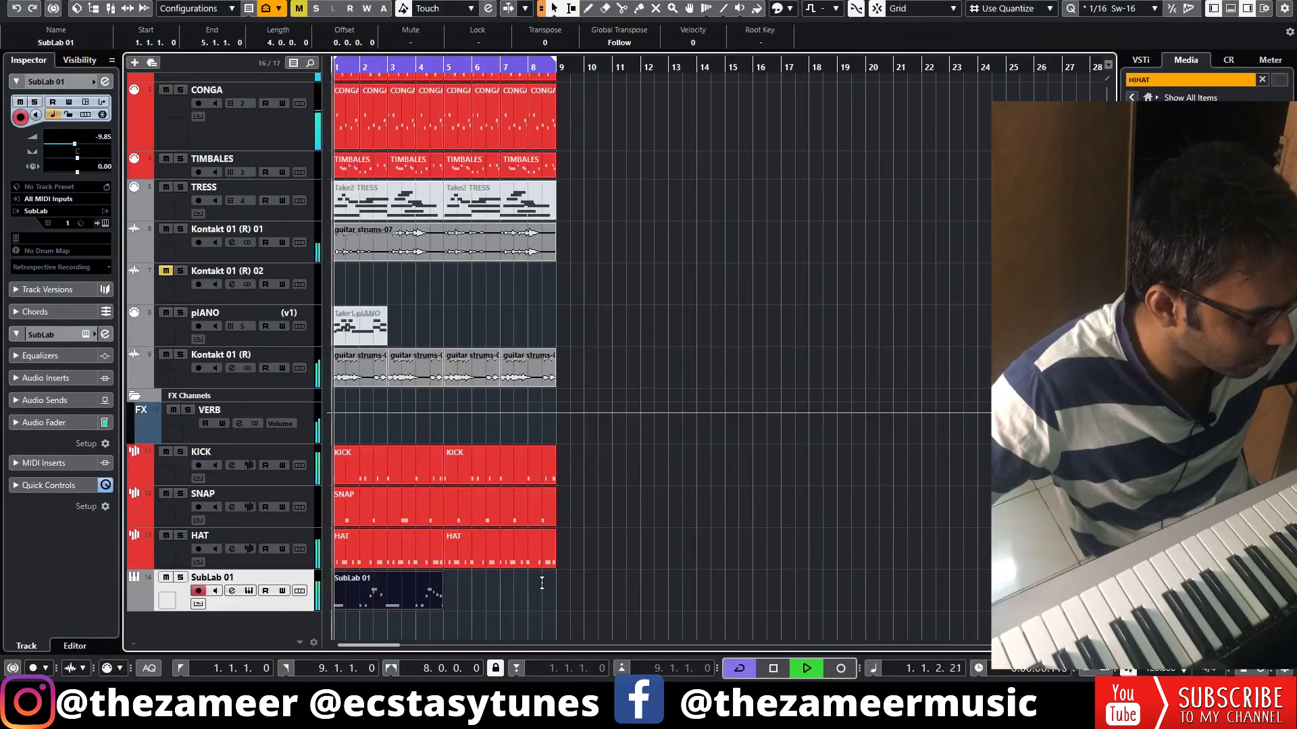
Duplicate the four-bar SubLab 01 part so the bass line also fills bars 5 to 9
{"action": "scroll", "coordinate": [401, 595], "scroll_direction": "up", "scroll_amount": 2}
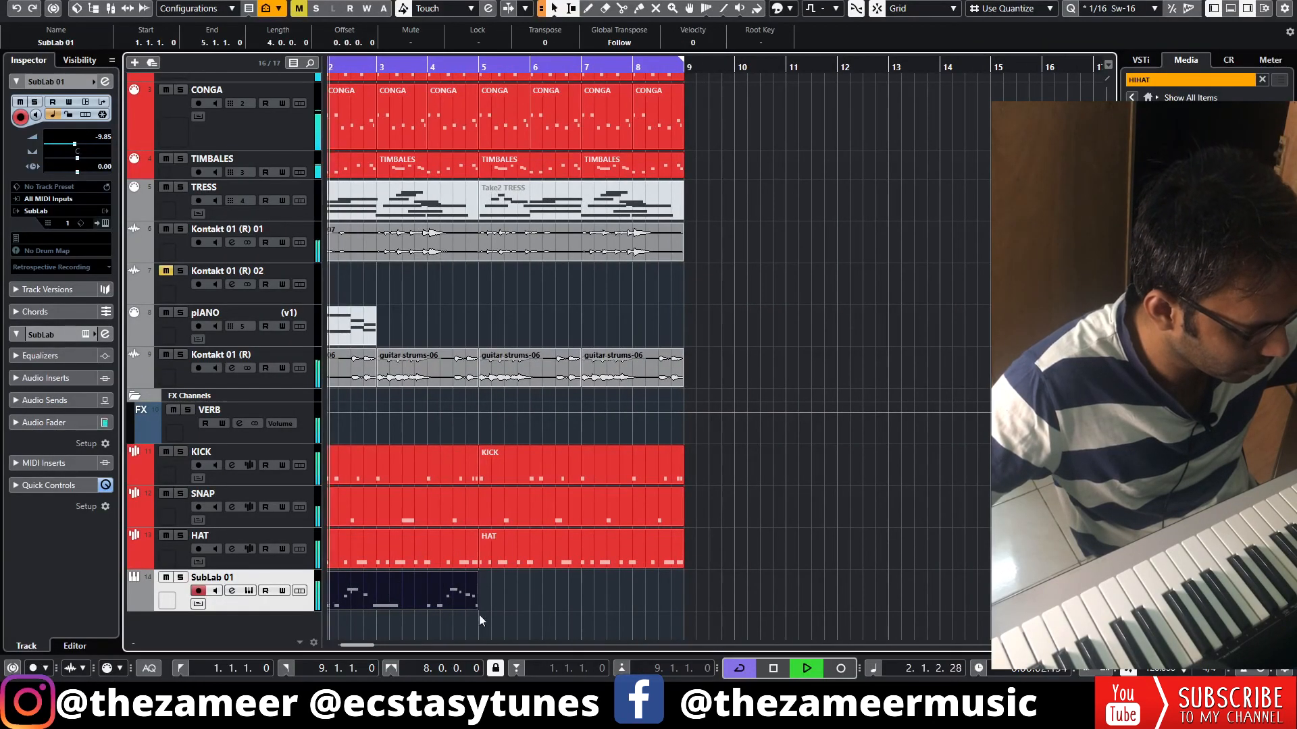
{"action": "left_click_drag", "start_coordinate": [471, 605], "coordinate": [530, 598]}
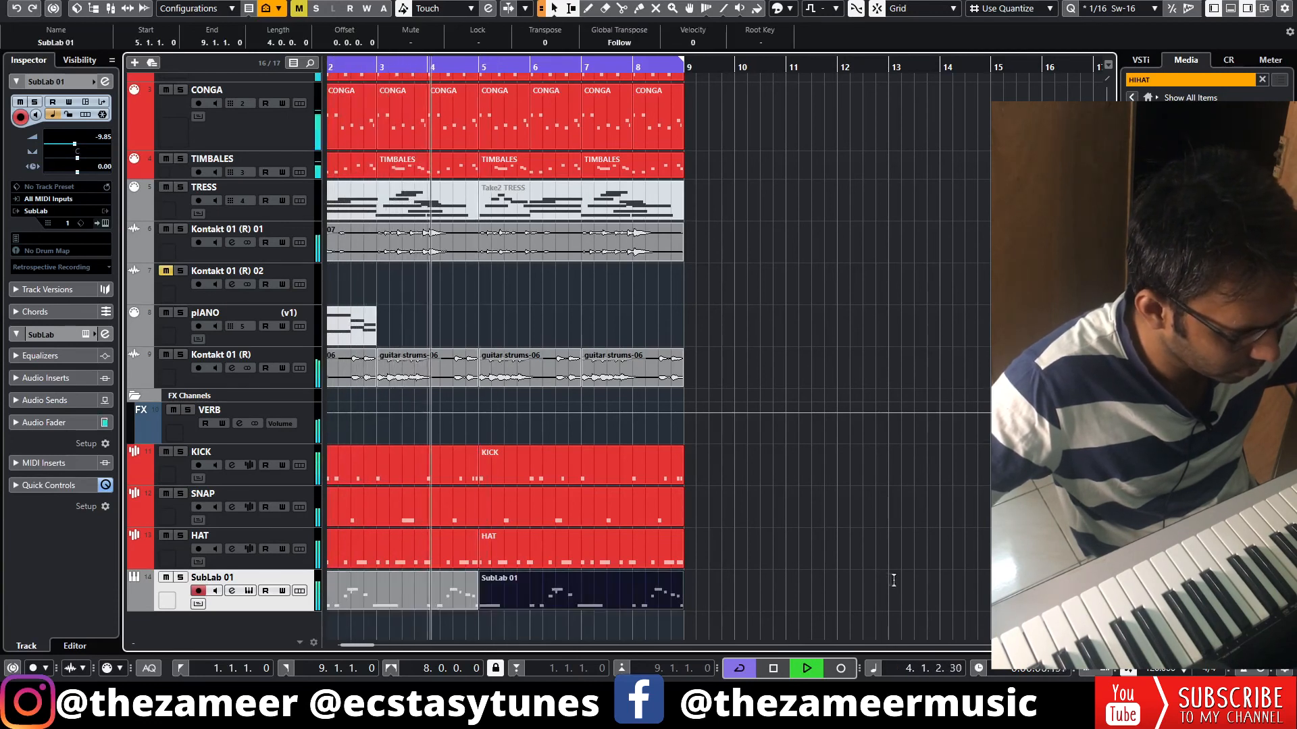
{"action": "left_click", "coordinate": [889, 579]}
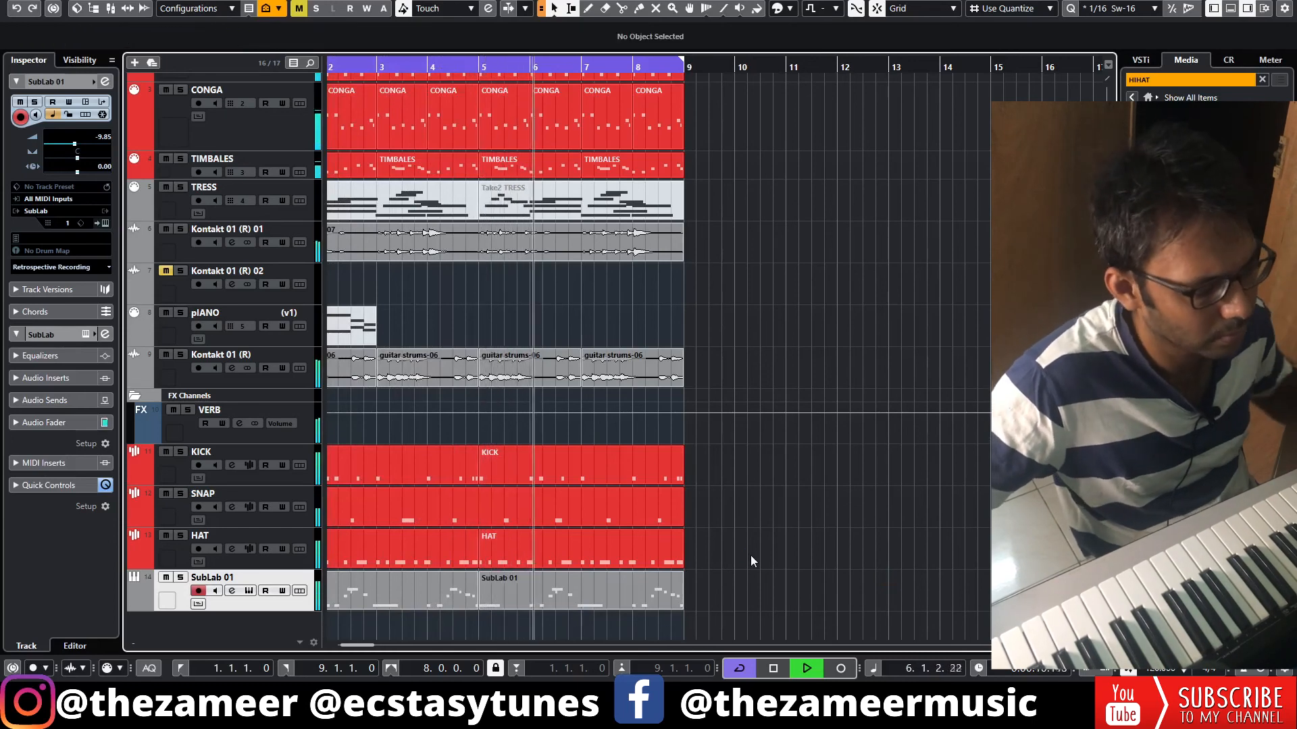
Colour the SubLab 01 track red to match the drum tracks
{"action": "left_click", "coordinate": [94, 81]}
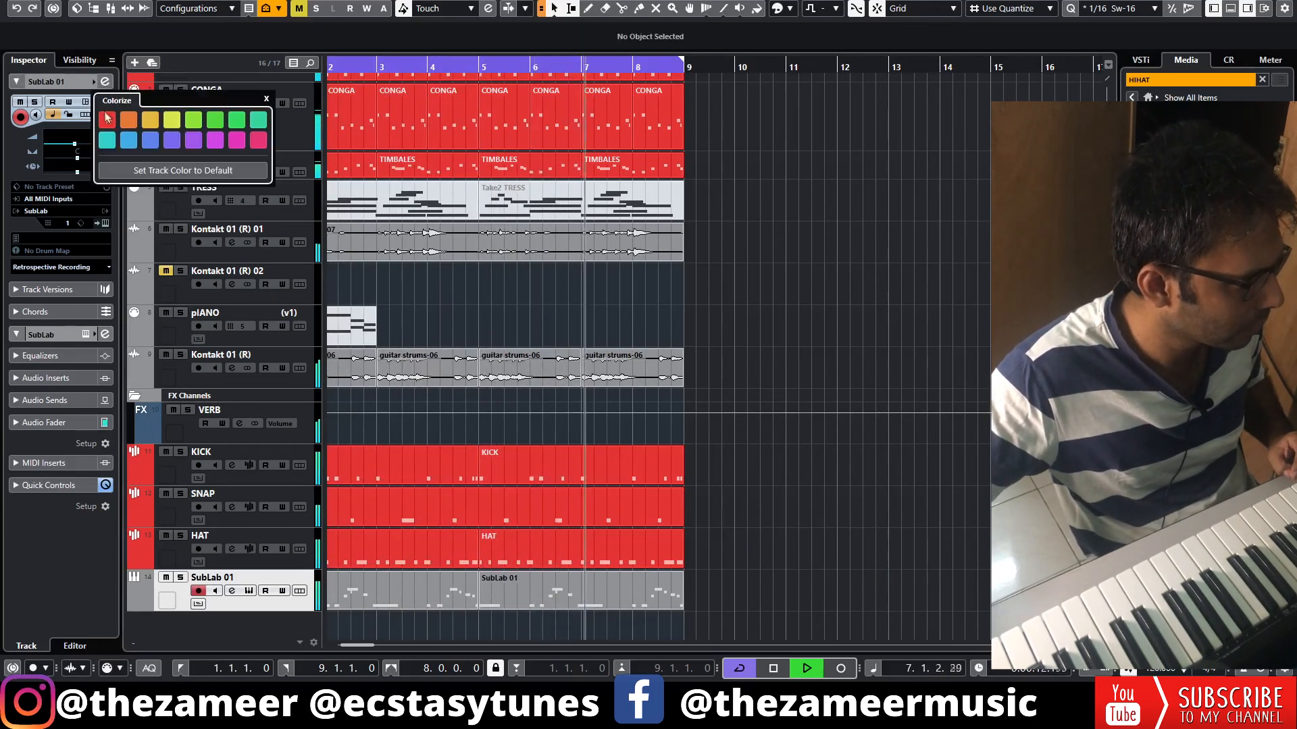
{"action": "left_click", "coordinate": [109, 124]}
{"action": "left_click", "coordinate": [927, 560]}
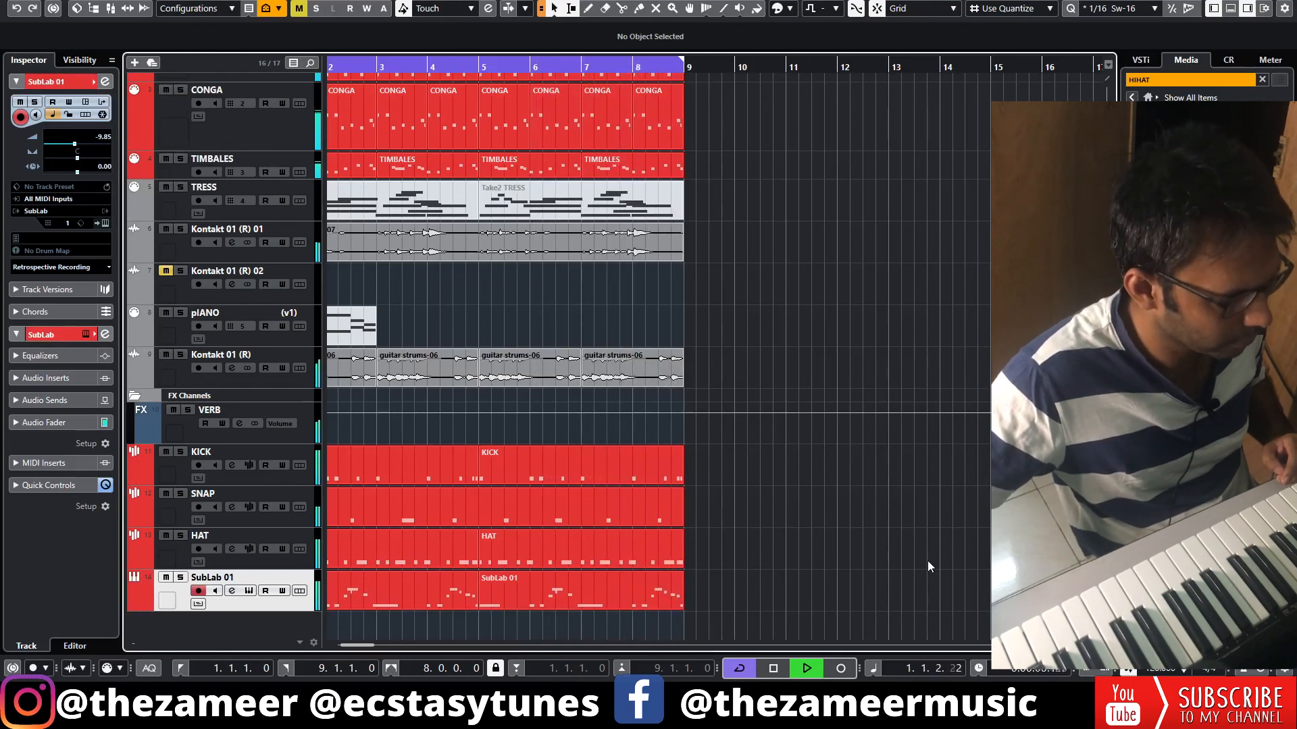
Colour the Kontakt 01 (R) 01 and Kontakt 01 (R) audio tracks teal green
{"action": "left_click", "coordinate": [160, 248]}
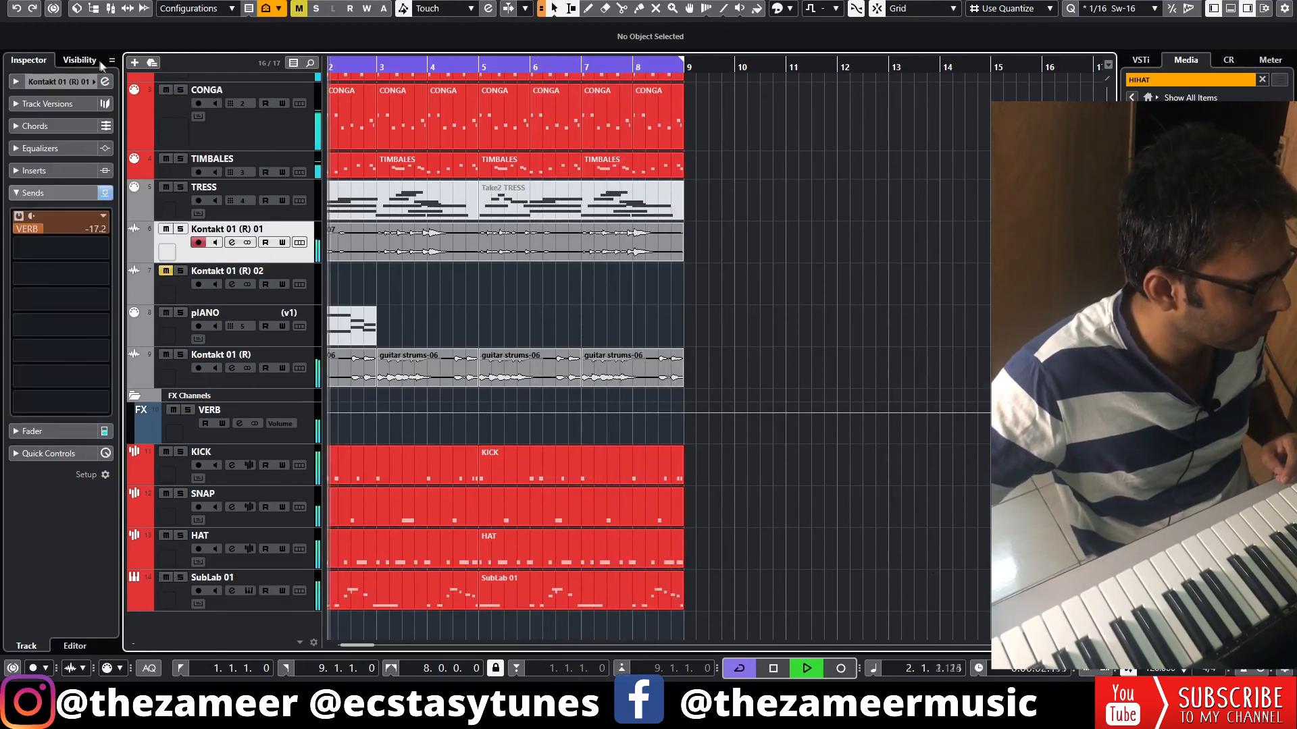
{"action": "left_click", "coordinate": [93, 81]}
{"action": "left_click", "coordinate": [258, 120]}
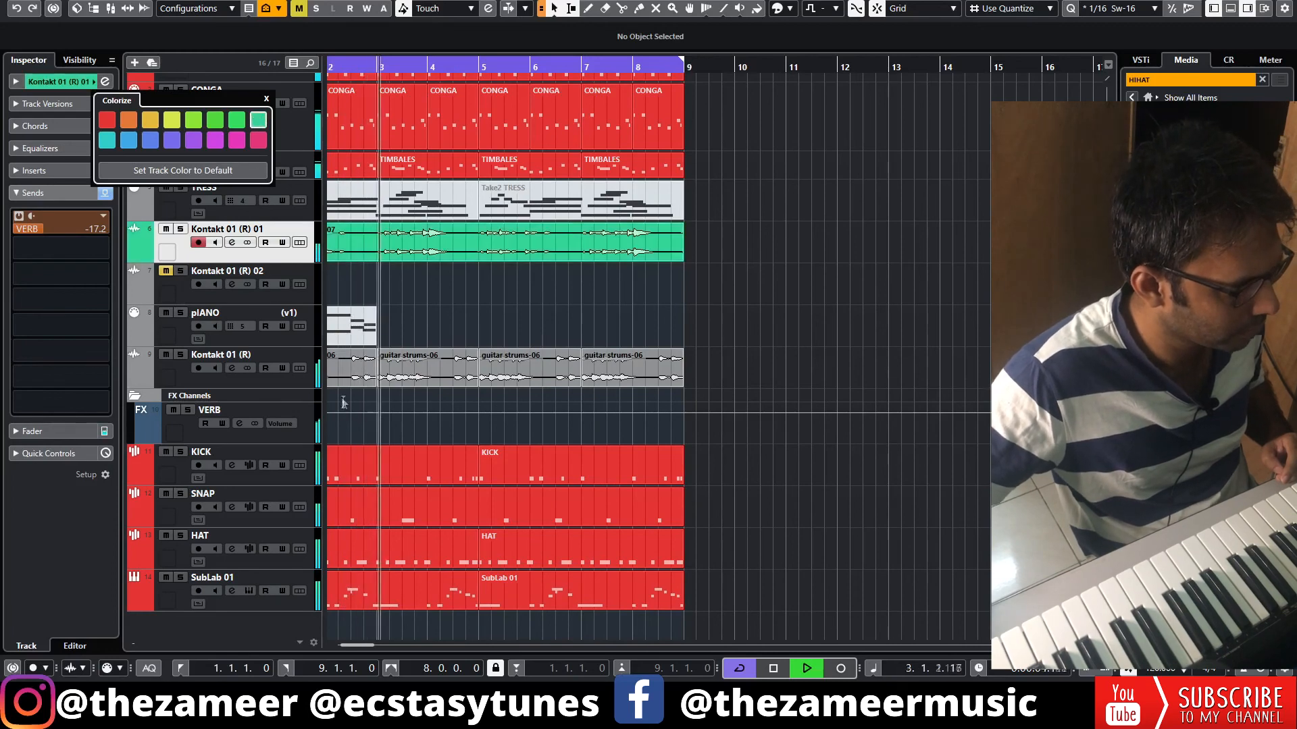
{"action": "left_click", "coordinate": [310, 359]}
{"action": "left_click", "coordinate": [93, 81]}
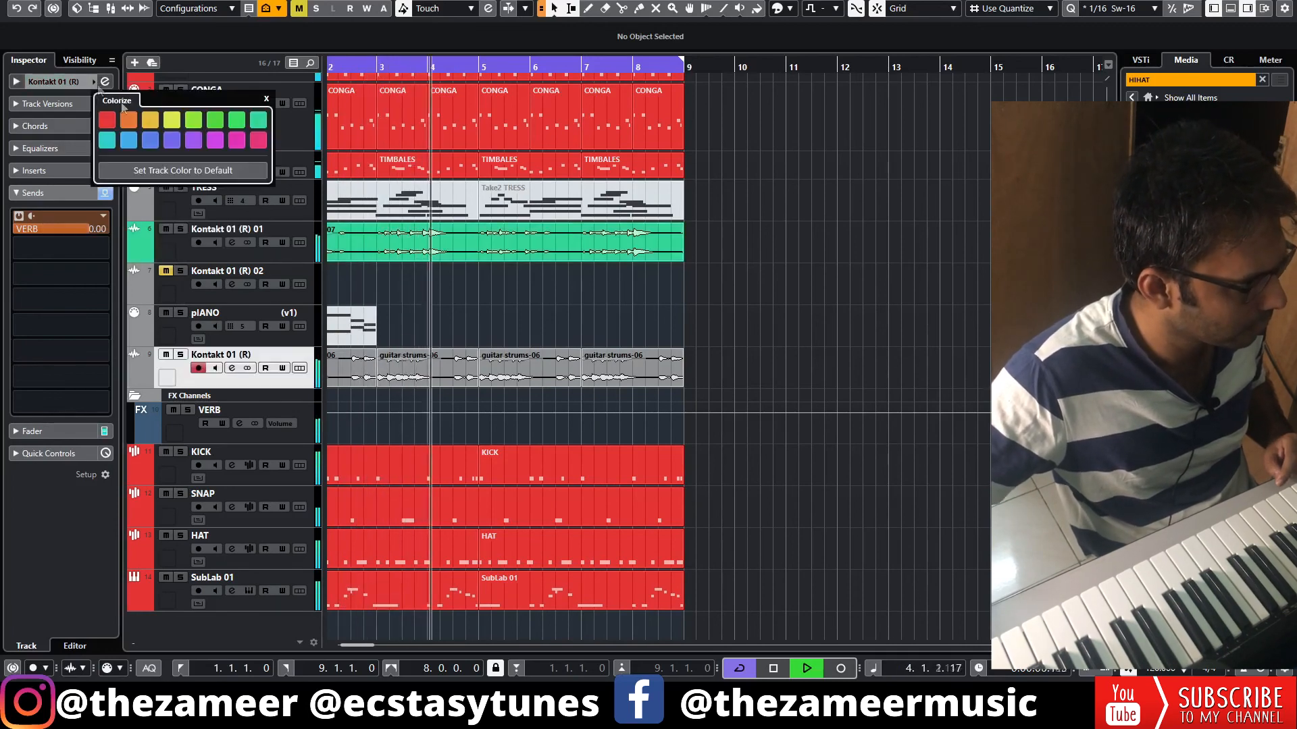
{"action": "left_click", "coordinate": [258, 120]}
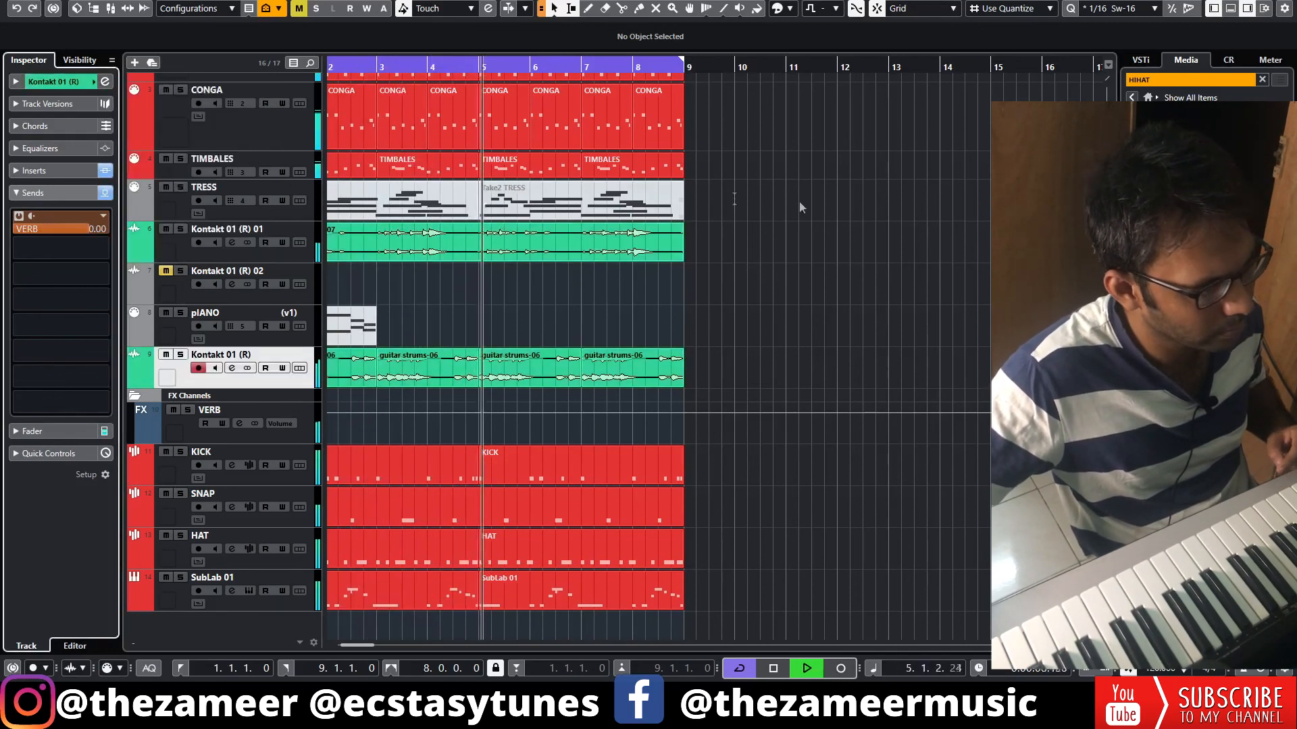
Listen through the loop with all the tracks and stop playback
{"action": "key", "text": "g"}
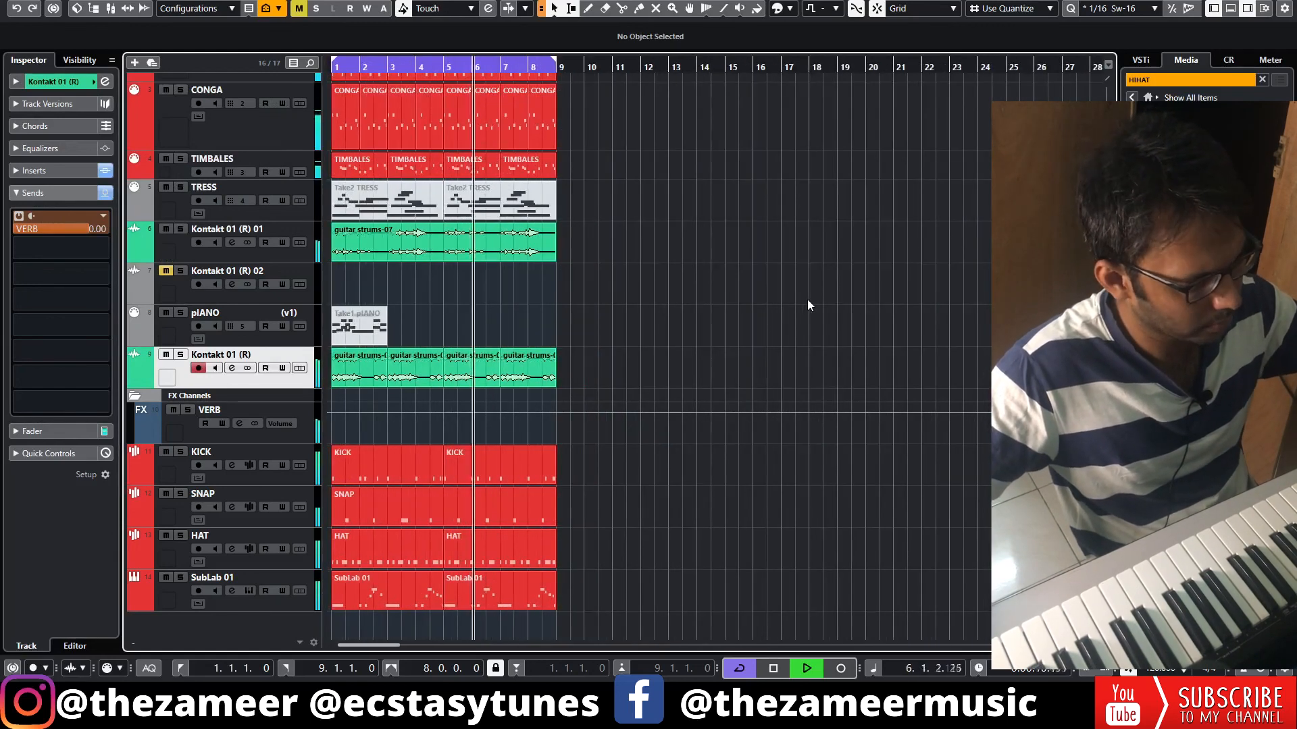
{"action": "scroll", "coordinate": [752, 483], "scroll_direction": "up", "scroll_amount": 3}
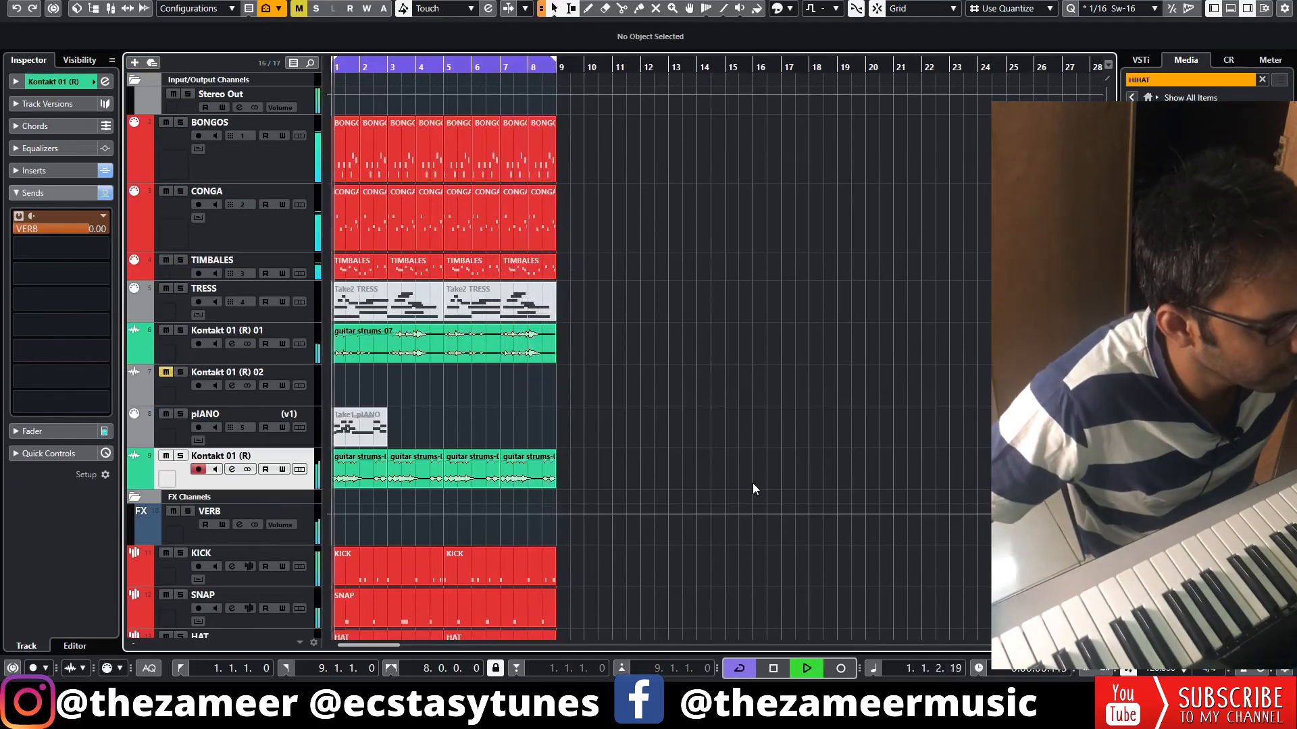
{"action": "key", "text": "space"}
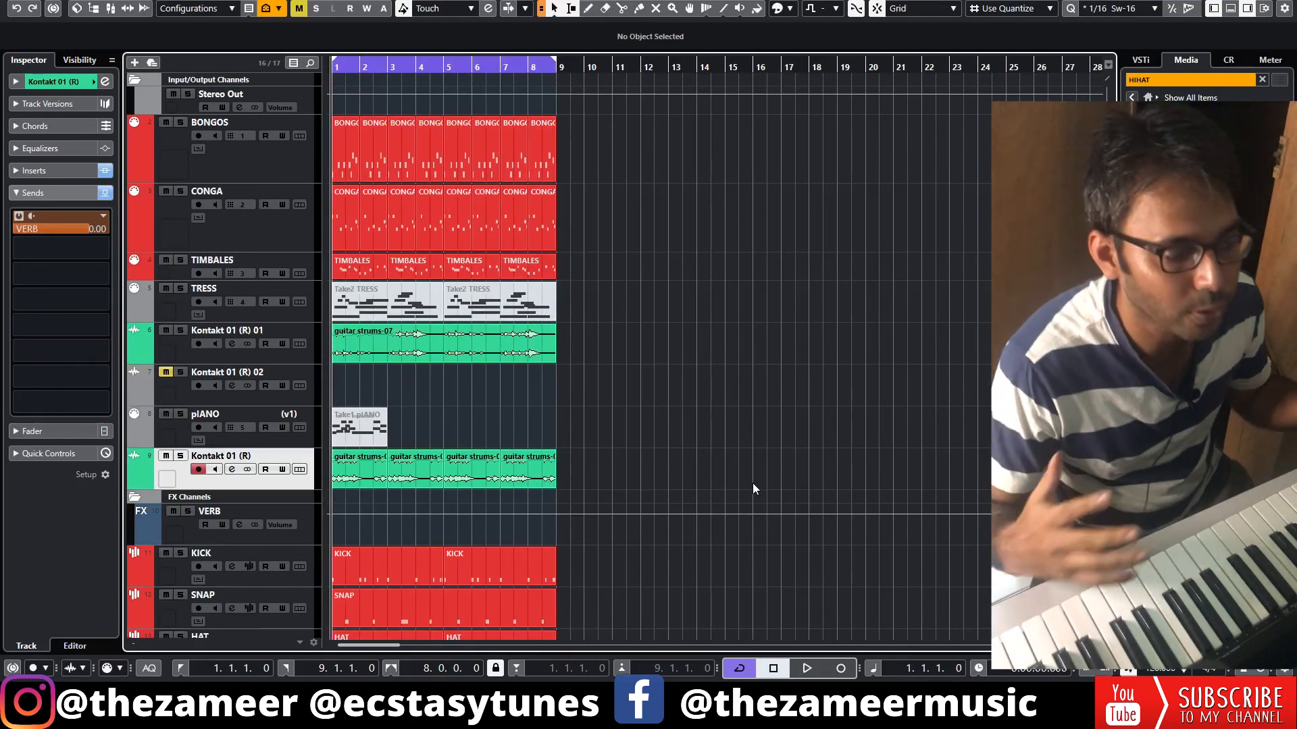